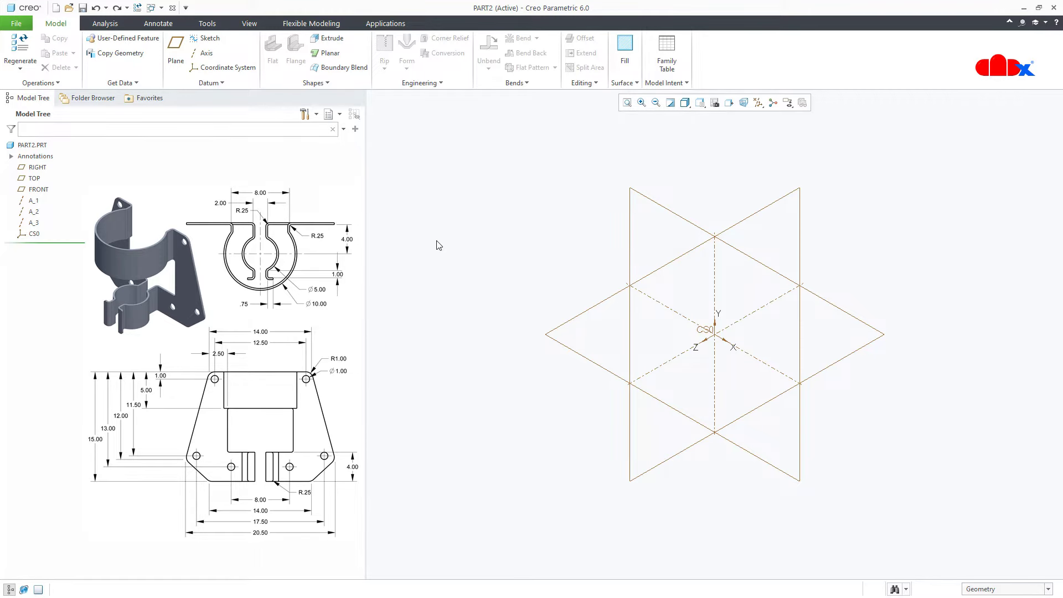
Step: Start an extruded wall sketch on the TOP plane and draw a circle of diameter 10 centred on the origin
{"action": "left_click", "coordinate": [333, 40]}
{"action": "left_click", "coordinate": [562, 324]}
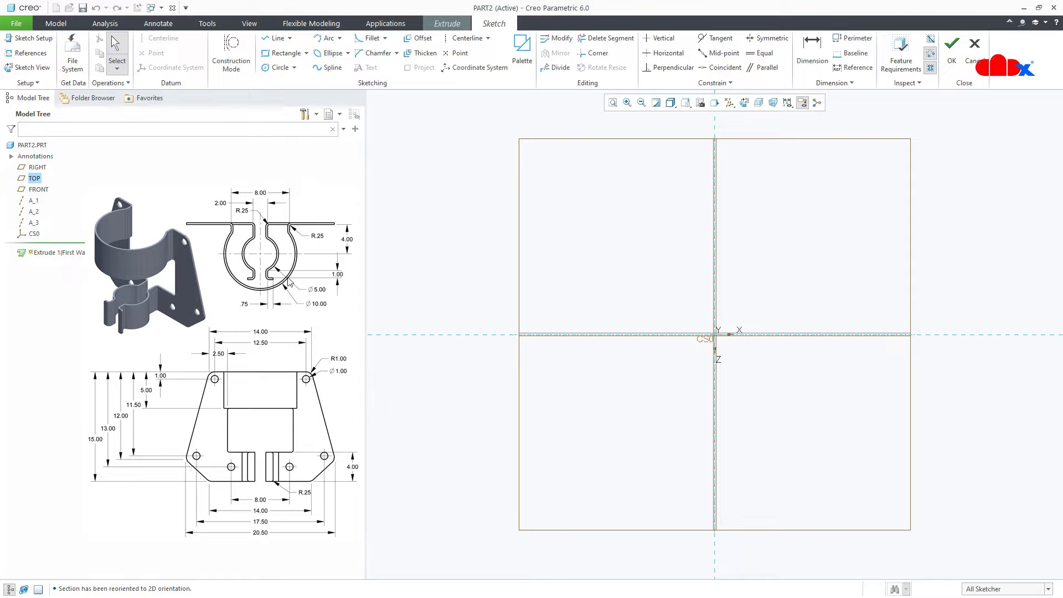
{"action": "left_click", "coordinate": [280, 68]}
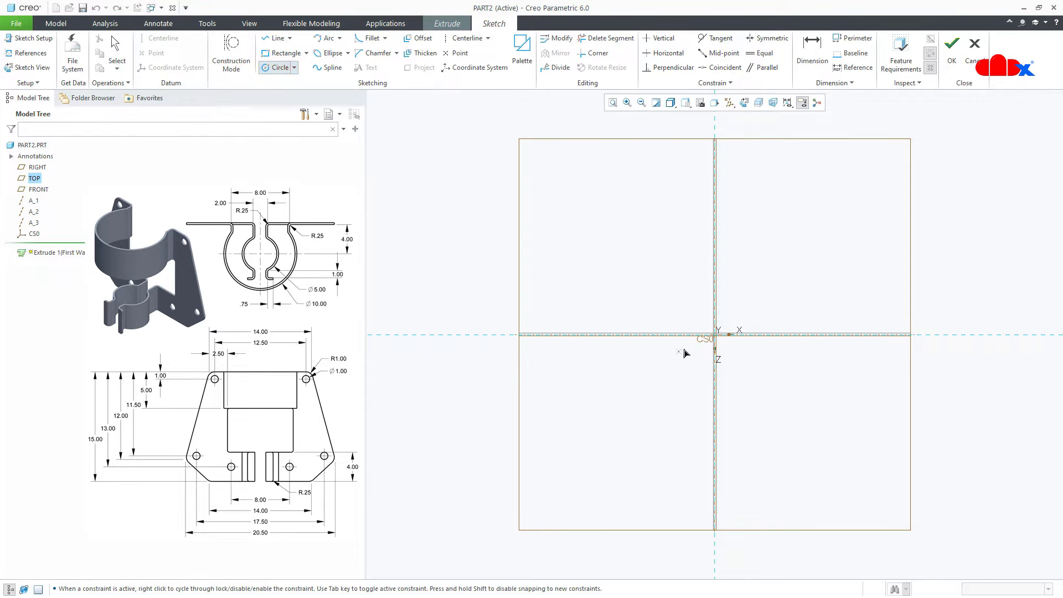
{"action": "left_click", "coordinate": [714, 334]}
{"action": "left_click", "coordinate": [714, 402]}
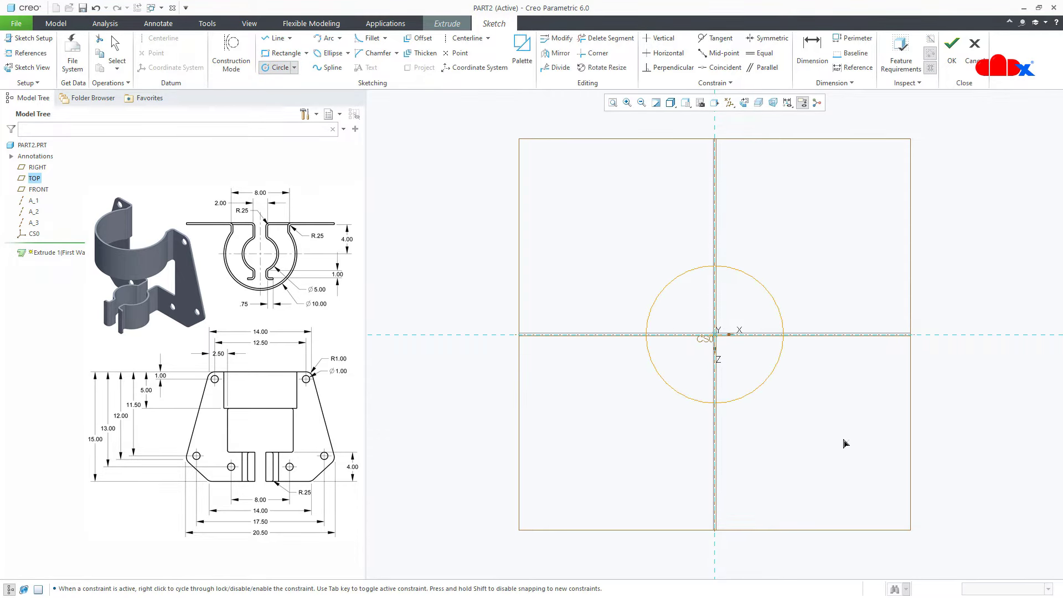
{"action": "middle_click", "coordinate": [846, 442]}
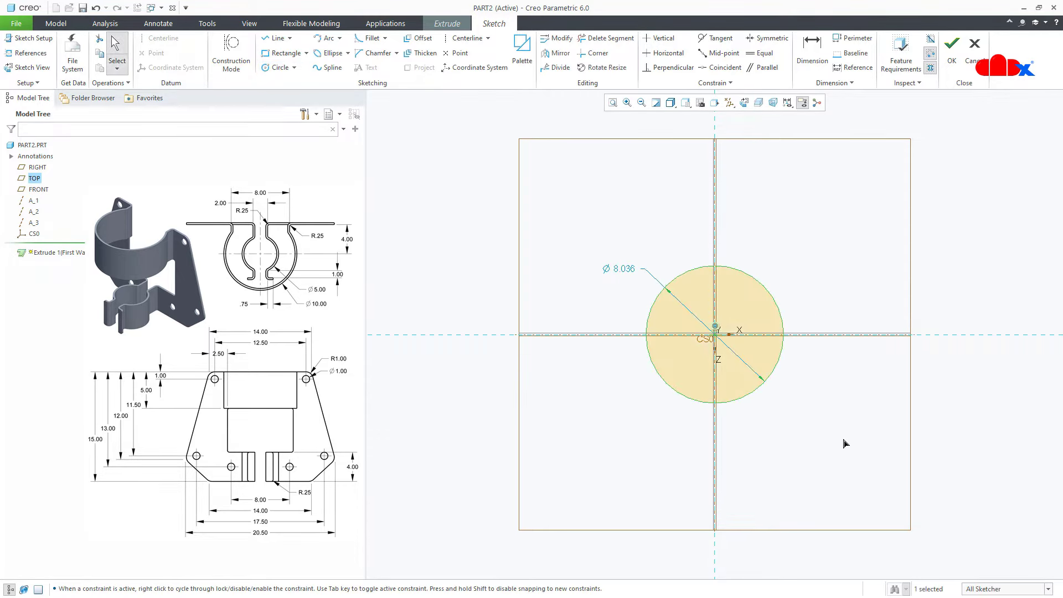
{"action": "double_click", "coordinate": [616, 274]}
{"action": "type", "text": "10"}
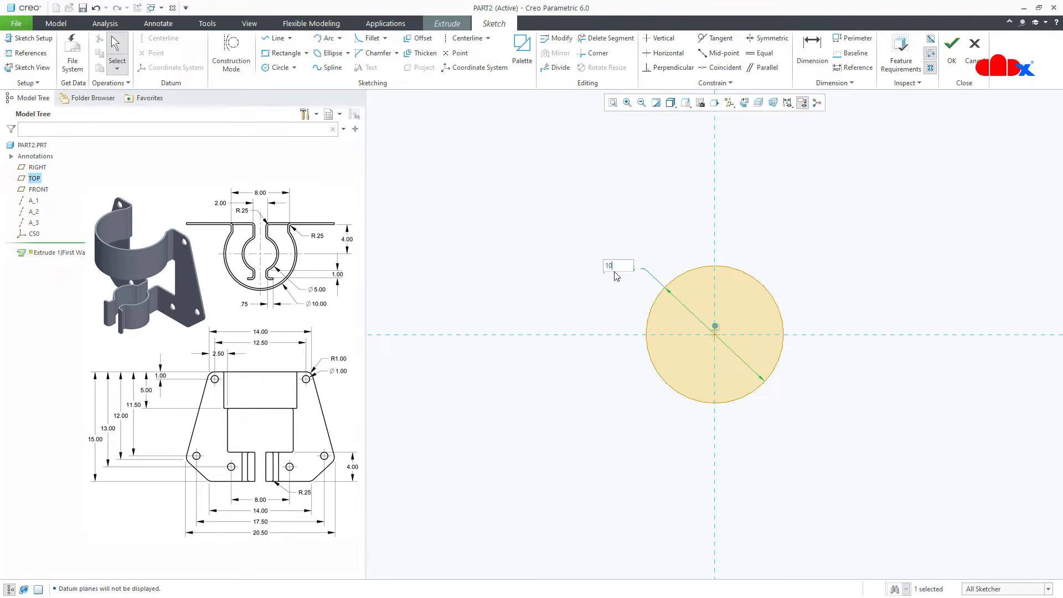
{"action": "key", "text": "Return"}
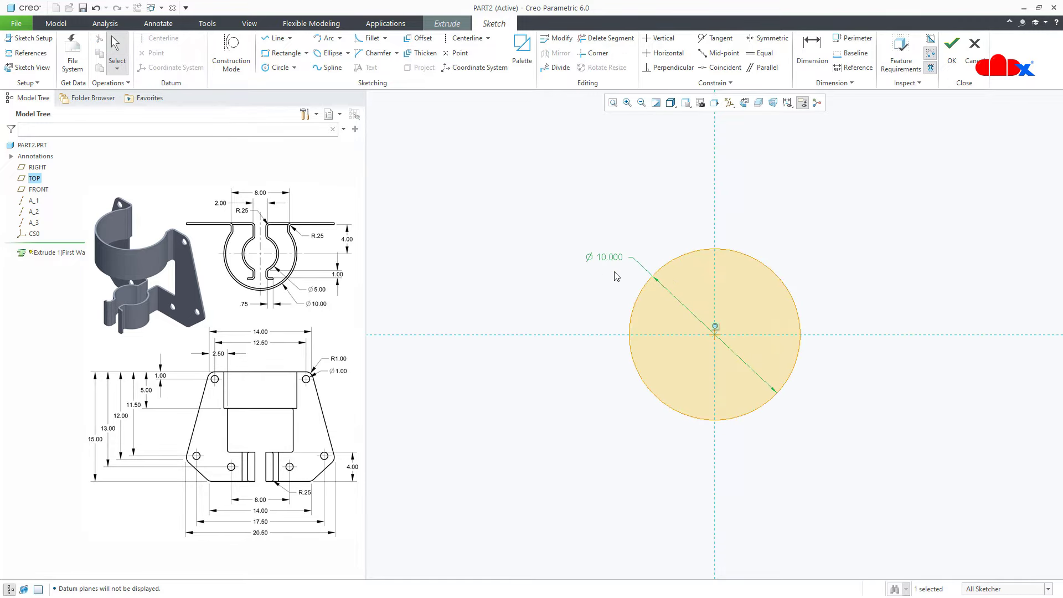
Step: Sketch two equal, aligned horizontal flange lines about 7 long, running outward from both sides of the circle's upper half
{"action": "left_click", "coordinate": [277, 38]}
{"action": "left_click", "coordinate": [772, 271]}
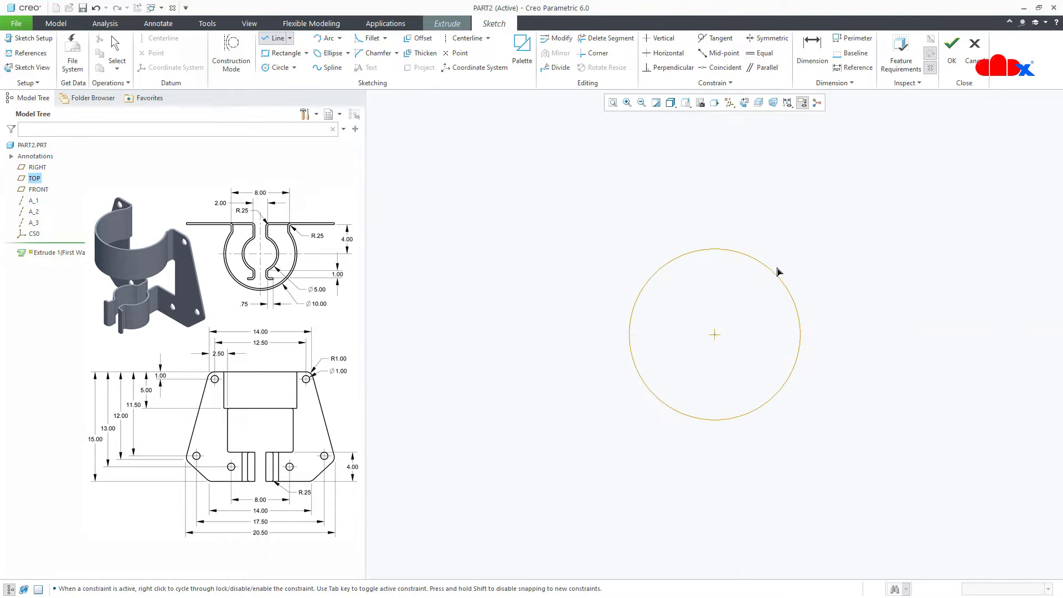
{"action": "left_click", "coordinate": [892, 271]}
{"action": "middle_click", "coordinate": [683, 280]}
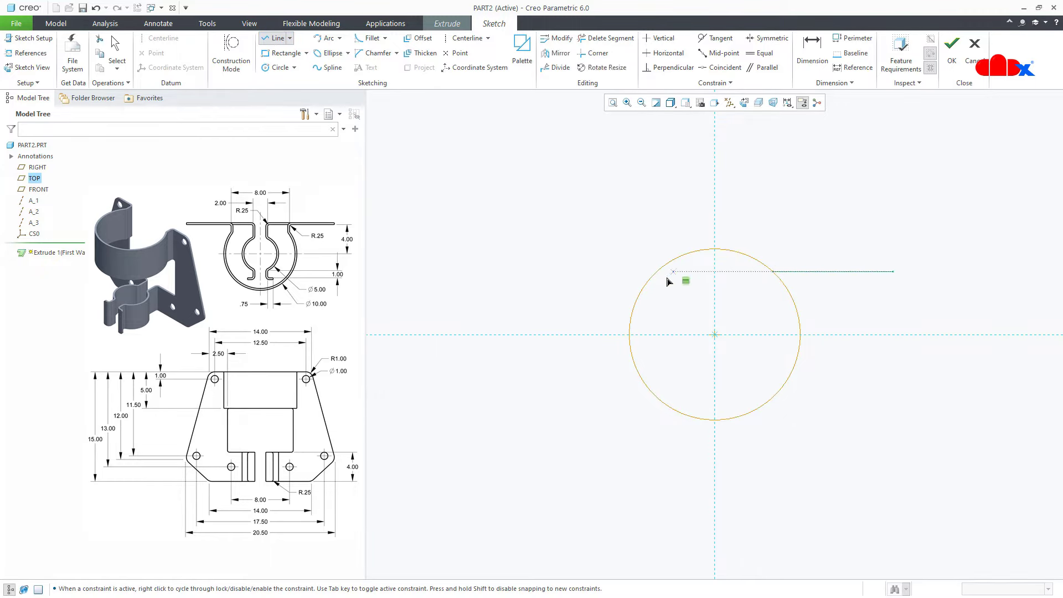
{"action": "left_click", "coordinate": [656, 271]}
{"action": "left_click", "coordinate": [536, 271]}
{"action": "middle_click", "coordinate": [555, 283]}
{"action": "middle_click", "coordinate": [556, 282]}
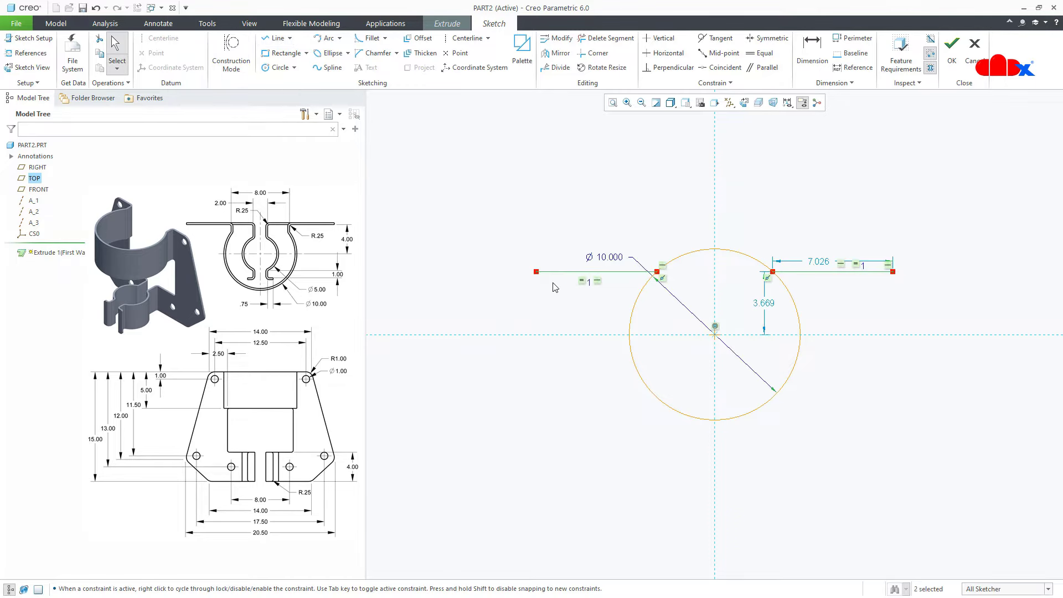
Step: Set the flange lines' height above the circle centre to 4 and trim away the circle's upper arc between them
{"action": "left_click", "coordinate": [761, 53]}
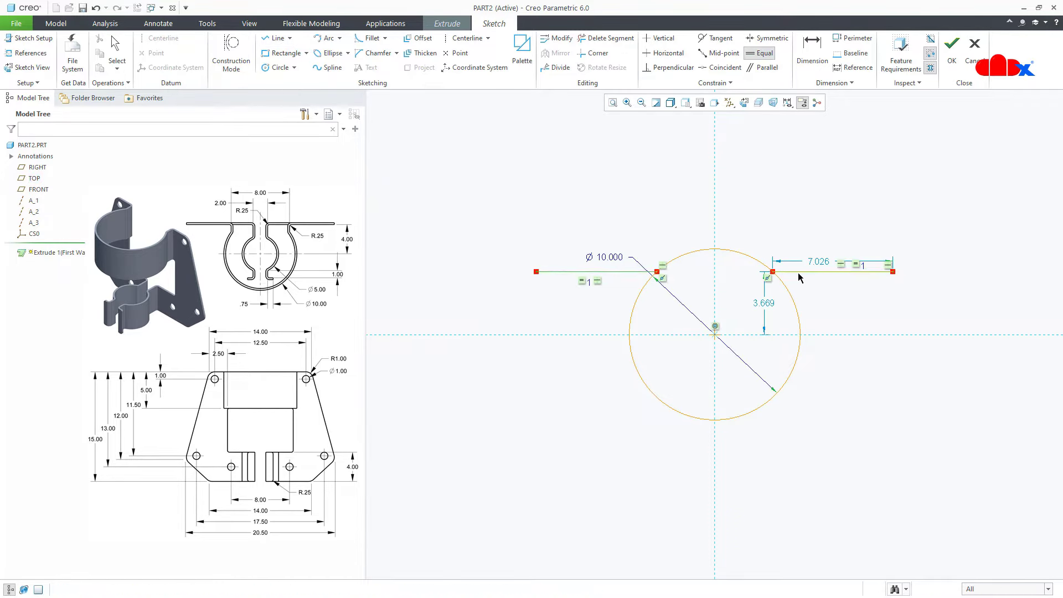
{"action": "double_click", "coordinate": [764, 304]}
{"action": "type", "text": "4"}
{"action": "key", "text": "Return"}
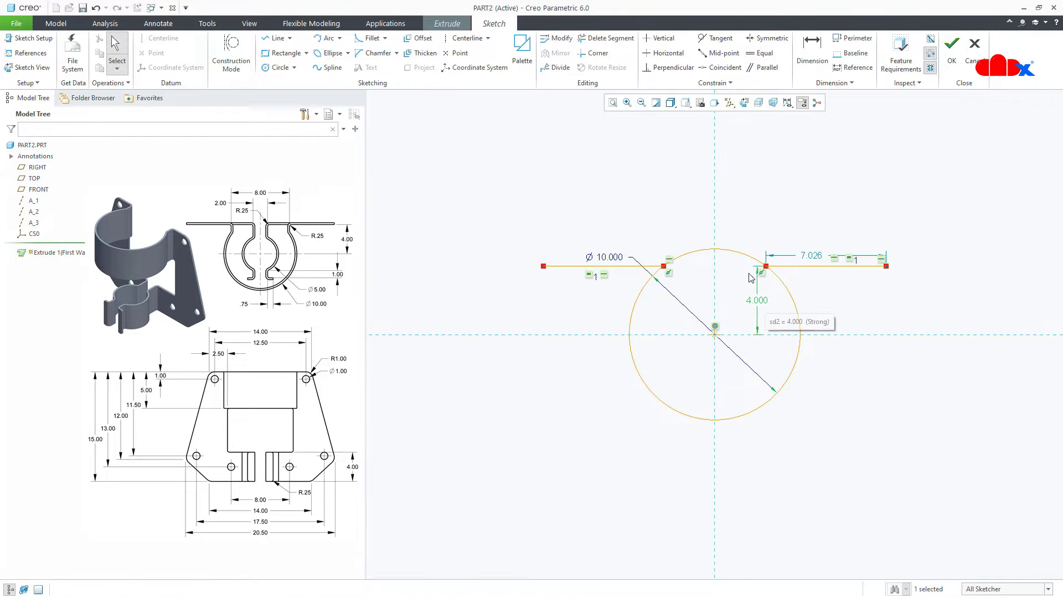
{"action": "left_click", "coordinate": [609, 38]}
{"action": "mouse_move", "coordinate": [689, 223]}
{"action": "left_mouse_down"}
{"action": "mouse_move", "coordinate": [713, 288]}
{"action": "mouse_move", "coordinate": [753, 267]}
{"action": "mouse_move", "coordinate": [775, 240]}
{"action": "left_mouse_up"}
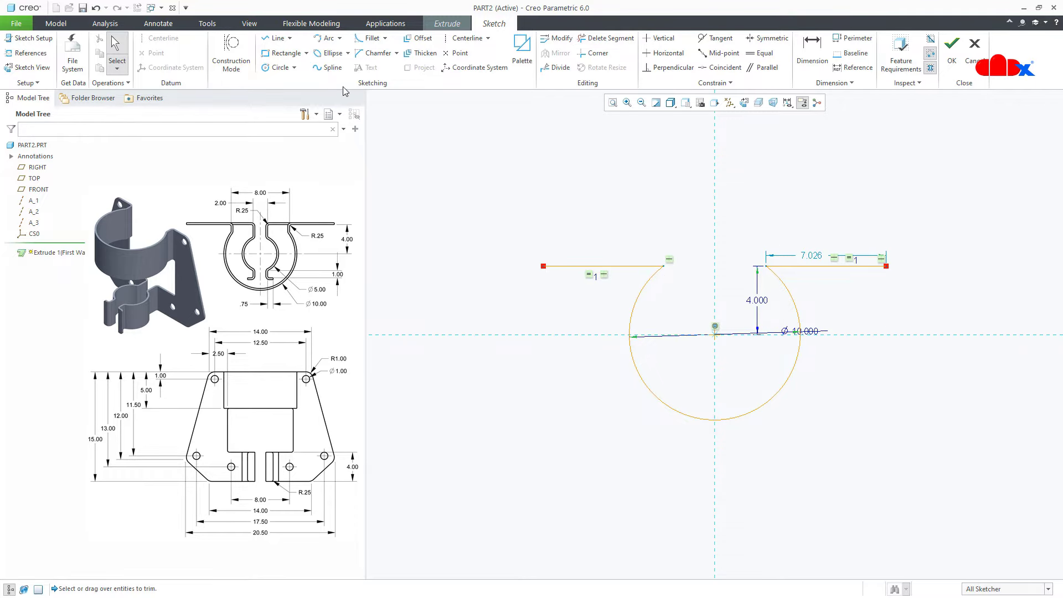
Step: Sketch two short vertical lines, about 1.8 and 1.4 long, from the flange lines down to the arc on both sides
{"action": "left_click", "coordinate": [273, 39]}
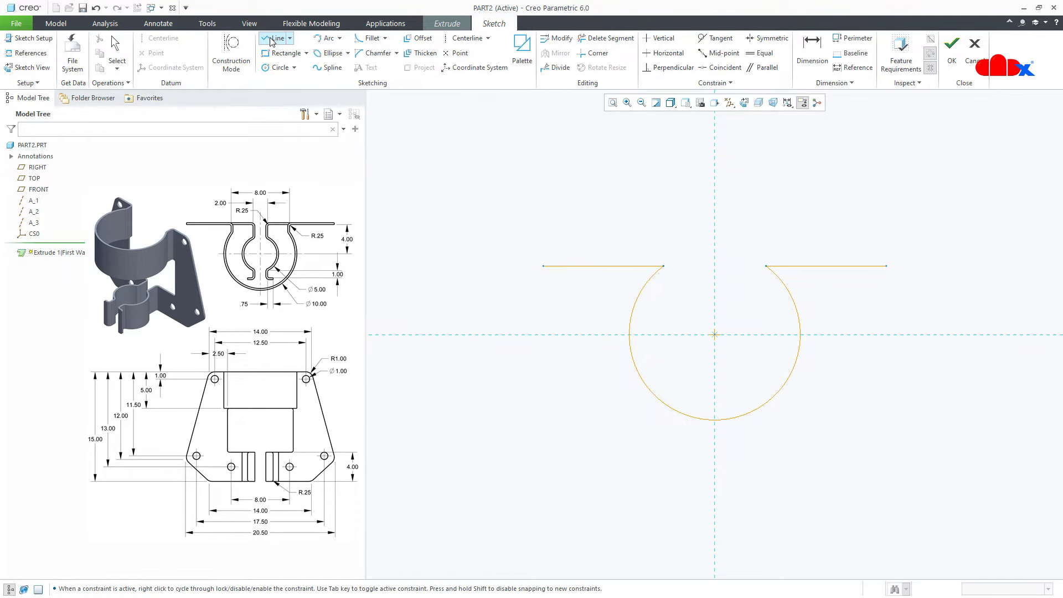
{"action": "left_click", "coordinate": [638, 267]}
{"action": "left_click", "coordinate": [639, 295]}
{"action": "middle_click", "coordinate": [639, 295]}
{"action": "left_click", "coordinate": [787, 266]}
{"action": "left_click", "coordinate": [787, 289]}
{"action": "middle_click", "coordinate": [807, 297]}
{"action": "middle_click", "coordinate": [808, 299]}
Step: Make the two vertical lines equal in length and trim the leftover arc and flange segments inside them
{"action": "left_click", "coordinate": [761, 53]}
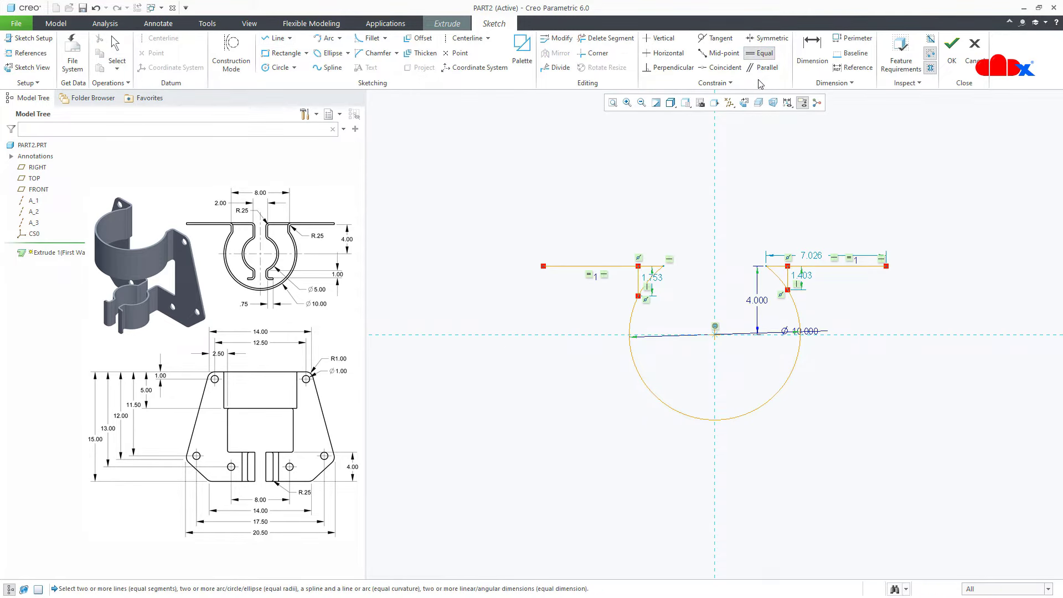
{"action": "left_click", "coordinate": [788, 284]}
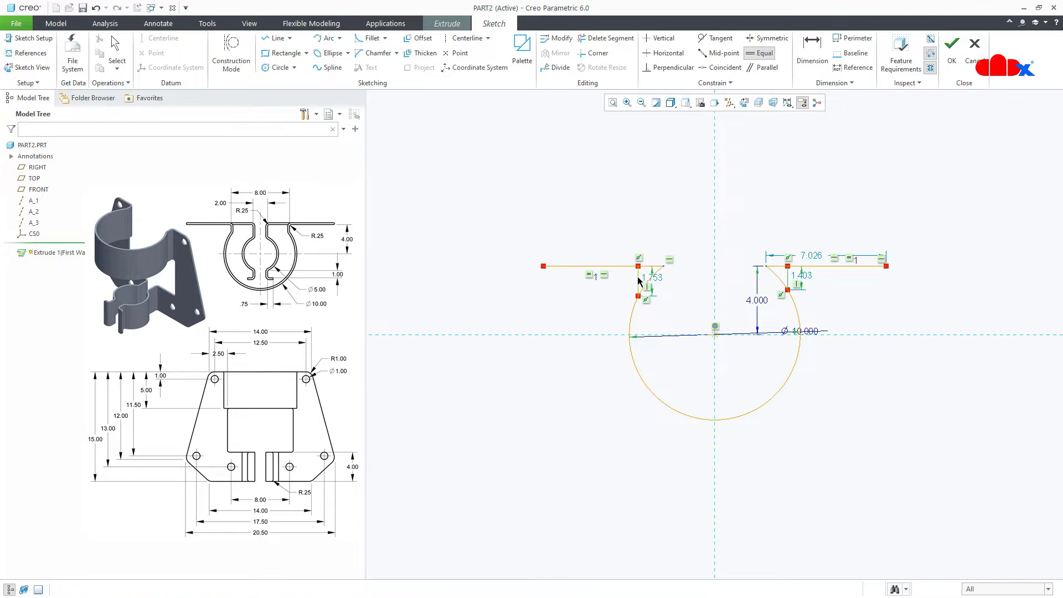
{"action": "left_click", "coordinate": [638, 280]}
{"action": "left_click", "coordinate": [609, 38]}
{"action": "left_click_drag", "start_coordinate": [650, 221], "coordinate": [667, 297]}
{"action": "mouse_move", "coordinate": [774, 242]}
{"action": "left_mouse_down"}
{"action": "mouse_move", "coordinate": [774, 297]}
{"action": "mouse_move", "coordinate": [861, 296]}
{"action": "left_mouse_up"}
{"action": "middle_click", "coordinate": [861, 296]}
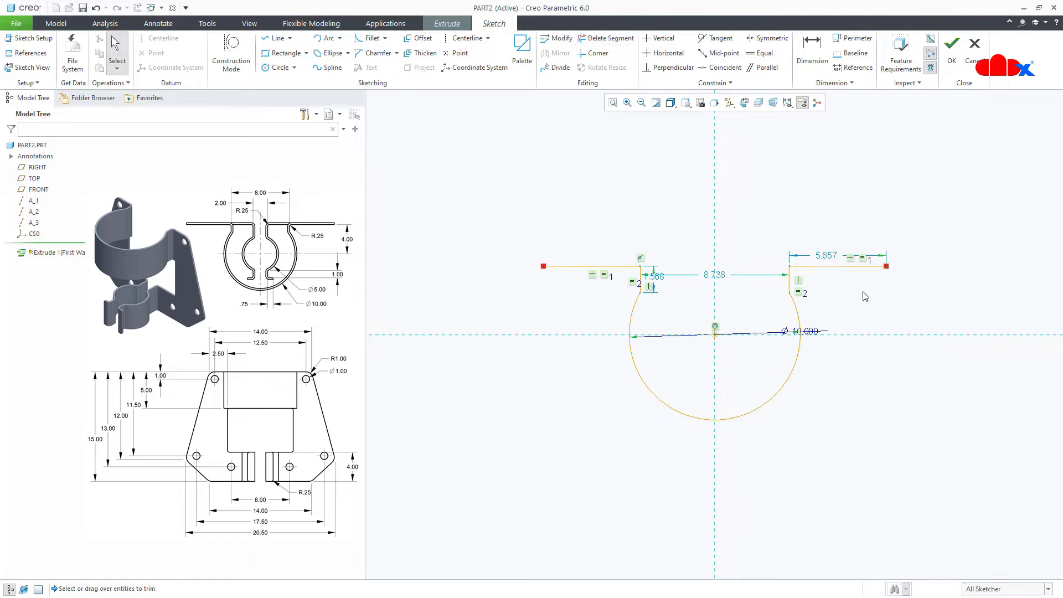
Step: Set the spacing between the vertical lines to 8 and dimension the flange line's height above the horizontal reference as 4
{"action": "double_click", "coordinate": [718, 275]}
{"action": "type", "text": "8"}
{"action": "key", "text": "Return"}
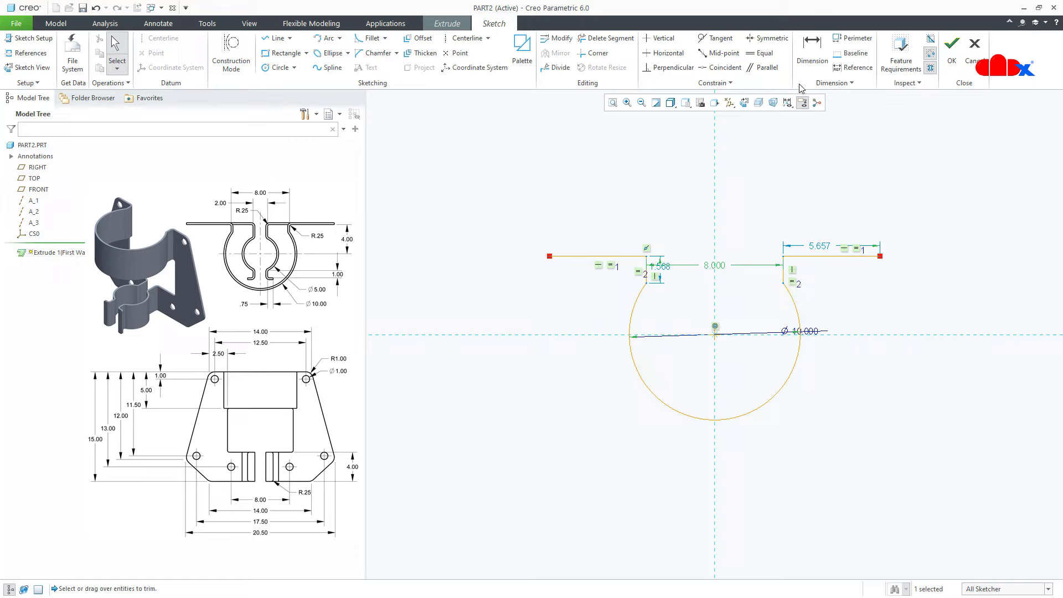
{"action": "left_click", "coordinate": [812, 50]}
{"action": "left_click", "coordinate": [842, 334]}
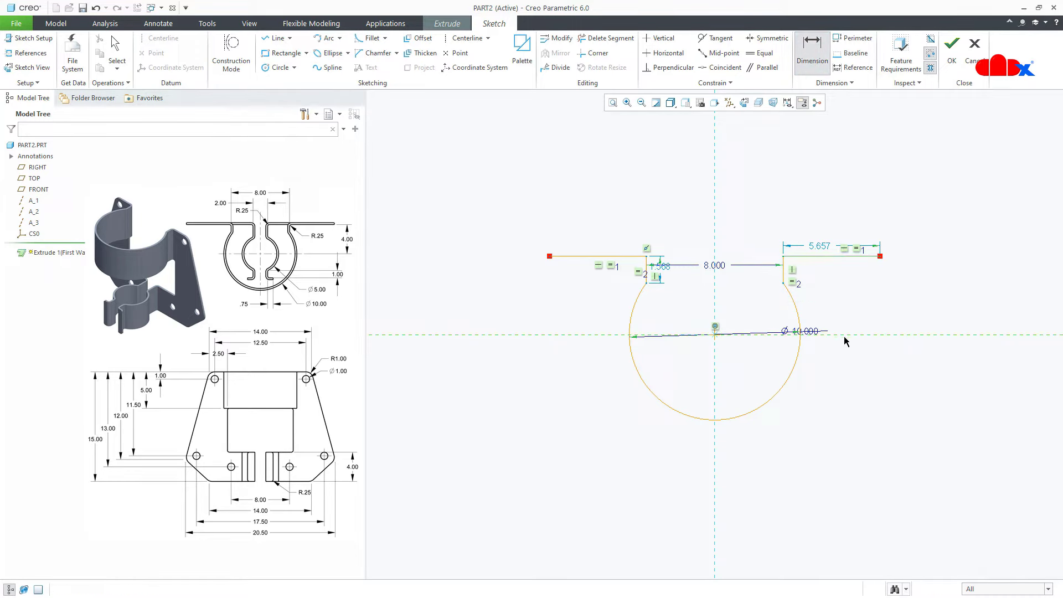
{"action": "middle_click", "coordinate": [849, 308]}
{"action": "type", "text": "4"}
{"action": "key", "text": "Return"}
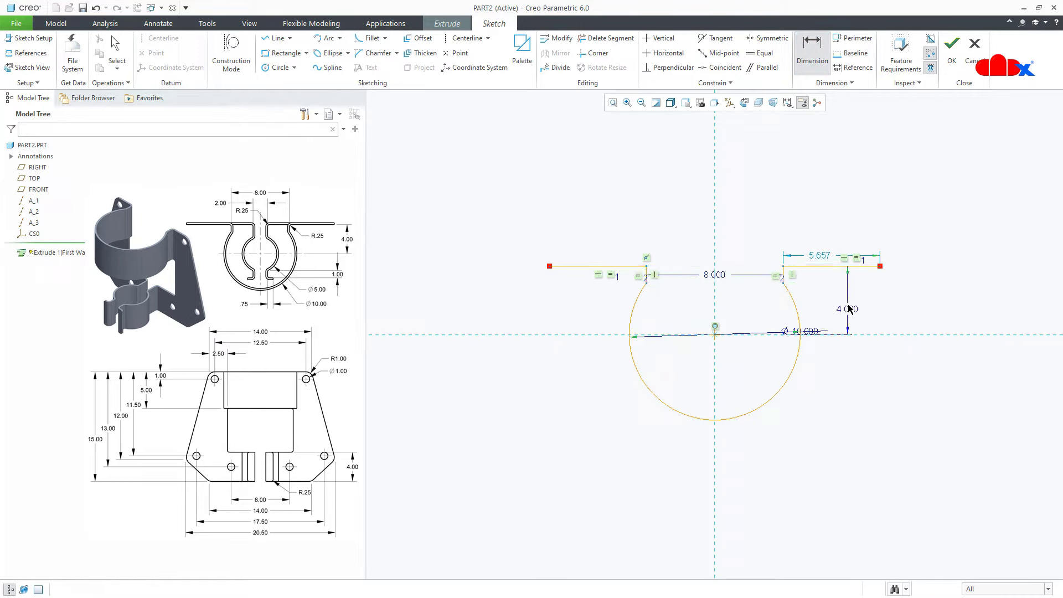
Step: Dimension the overall width between the flange lines' outer ends as 14 and finish the sketch
{"action": "left_click", "coordinate": [550, 266]}
{"action": "middle_click", "coordinate": [640, 228]}
{"action": "type", "text": "14"}
{"action": "key", "text": "Return"}
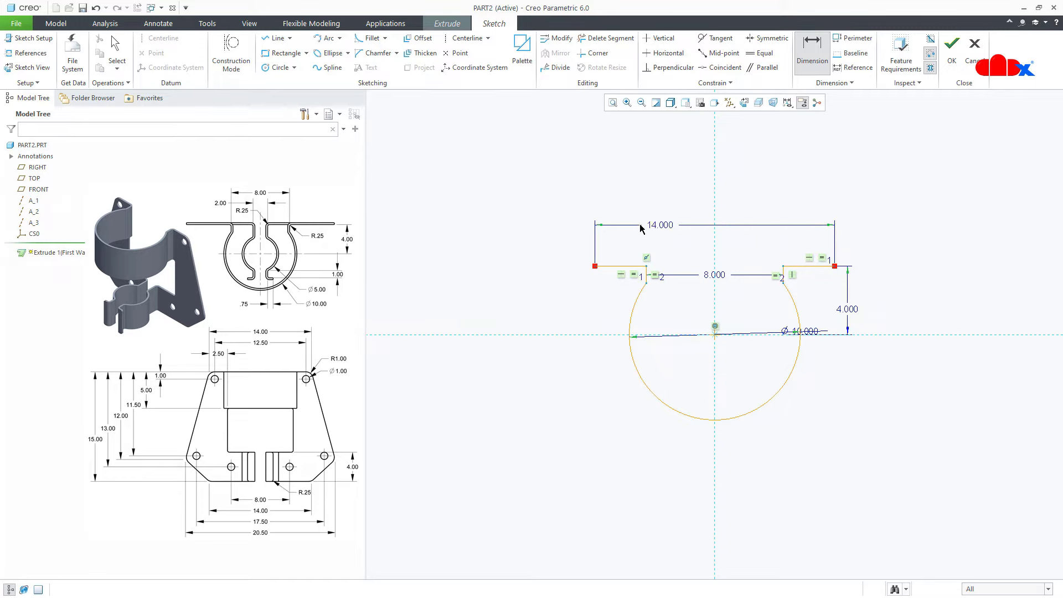
{"action": "right_click", "coordinate": [803, 415]}
{"action": "left_click", "coordinate": [828, 497]}
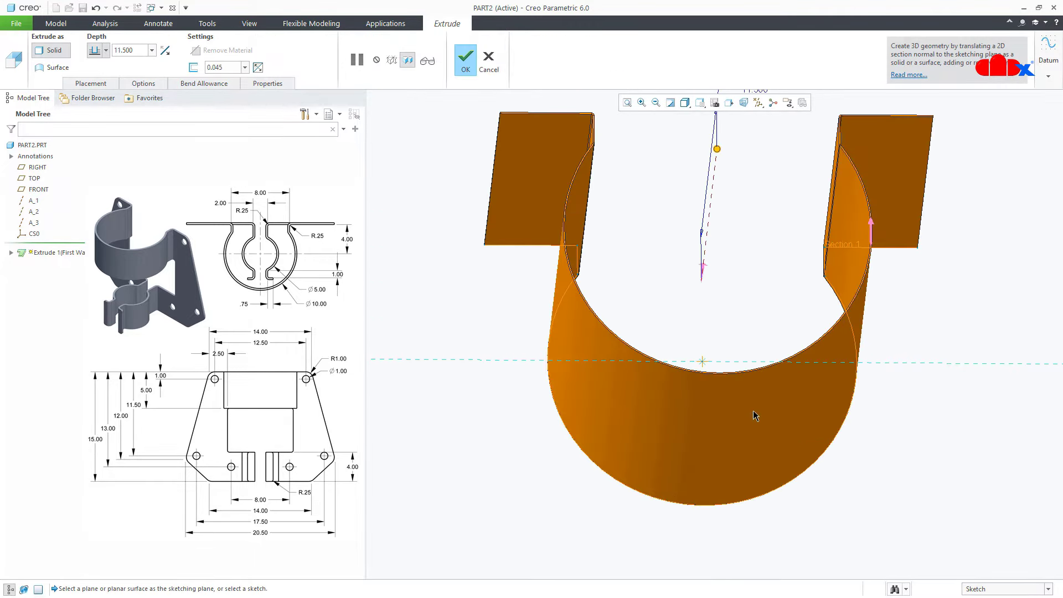
Step: Set the extruded wall's thickness to 0.25
{"action": "double_click", "coordinate": [223, 67]}
{"action": "key", "text": "BackSpace"}
{"action": "type", "text": ".25"}
{"action": "key", "text": "Return"}
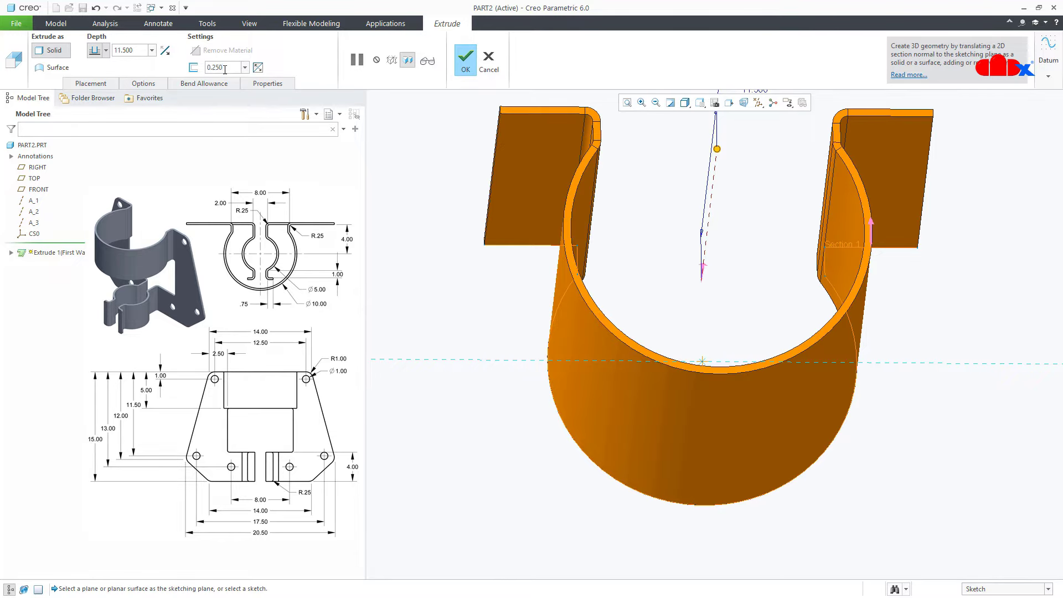
Step: Set the extrusion depth to 5 and complete the first wall
{"action": "middle_click_drag", "start_coordinate": [590, 462], "coordinate": [598, 422]}
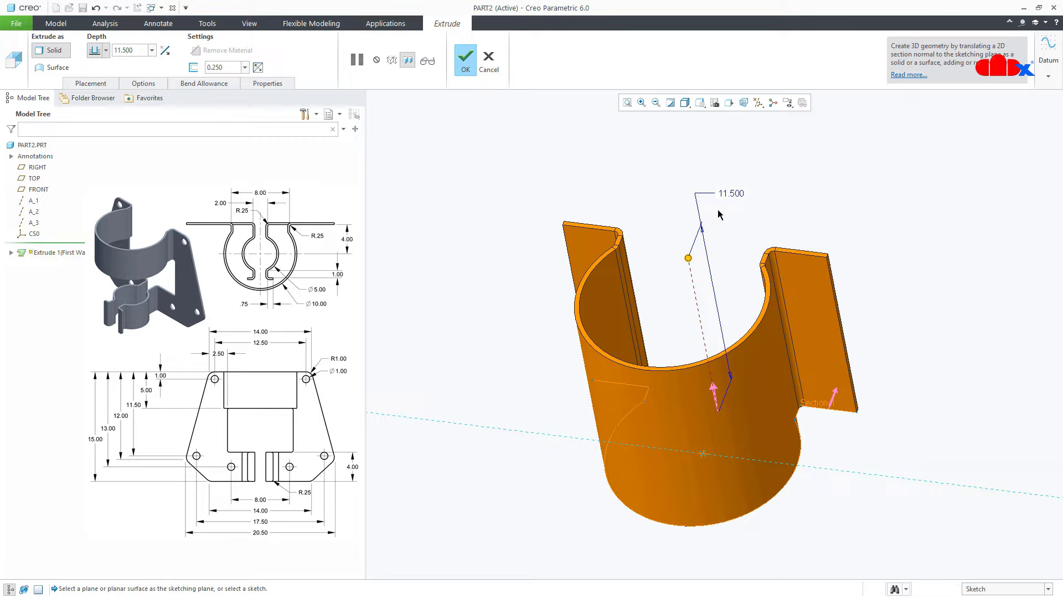
{"action": "double_click", "coordinate": [729, 194]}
{"action": "type", "text": "5"}
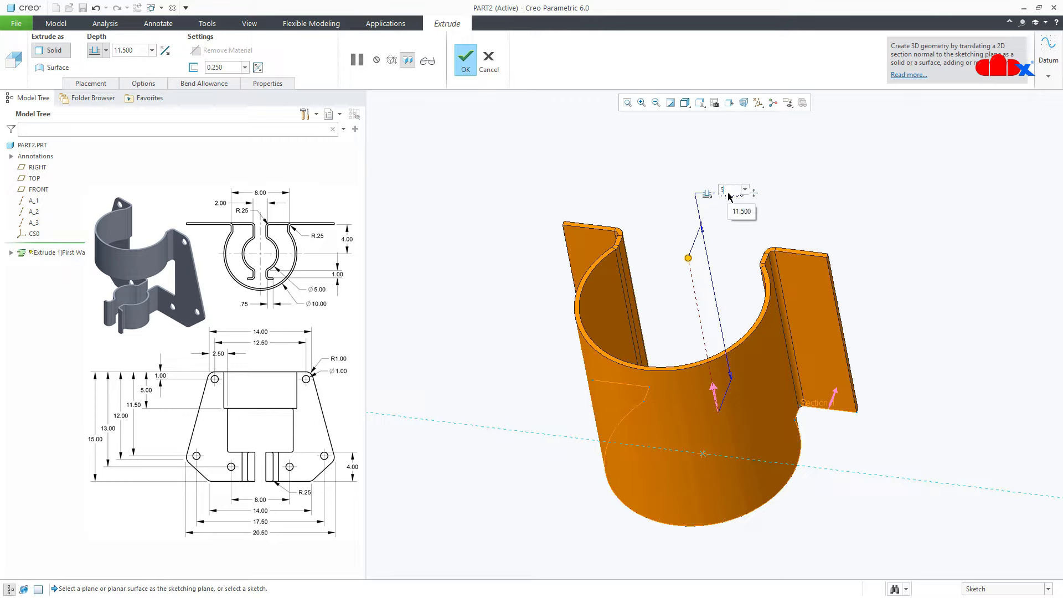
{"action": "key", "text": "Return"}
{"action": "middle_click_drag", "start_coordinate": [788, 423], "coordinate": [801, 419]}
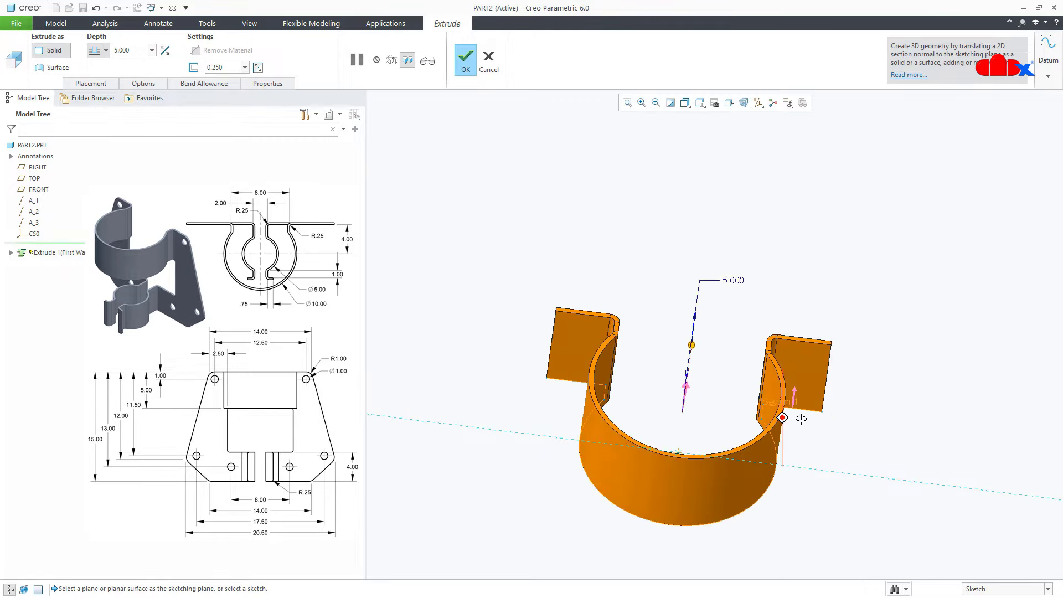
{"action": "middle_click", "coordinate": [846, 410]}
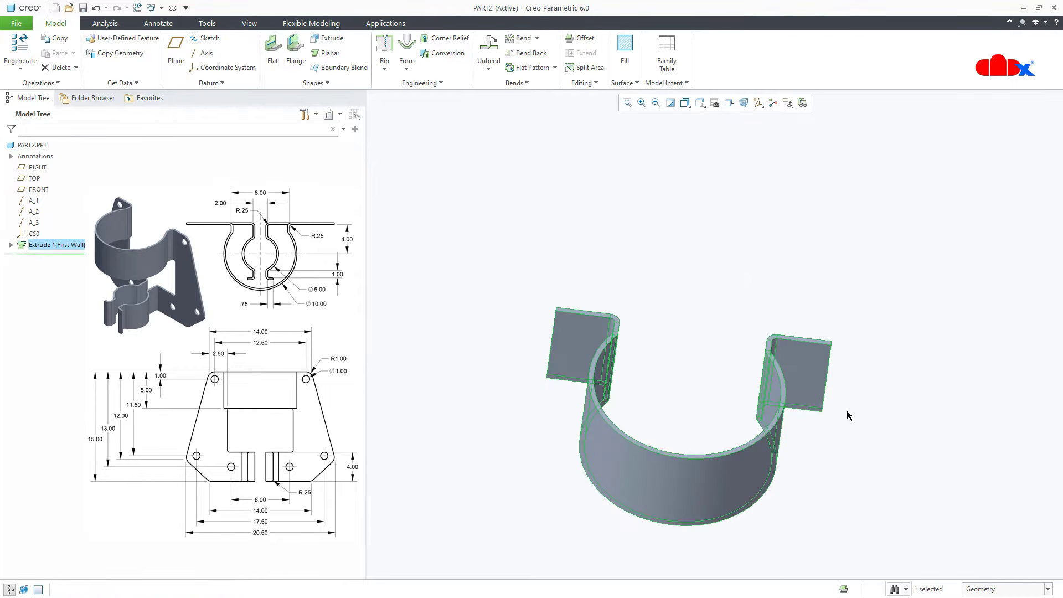
{"action": "key", "text": "ctrl+d"}
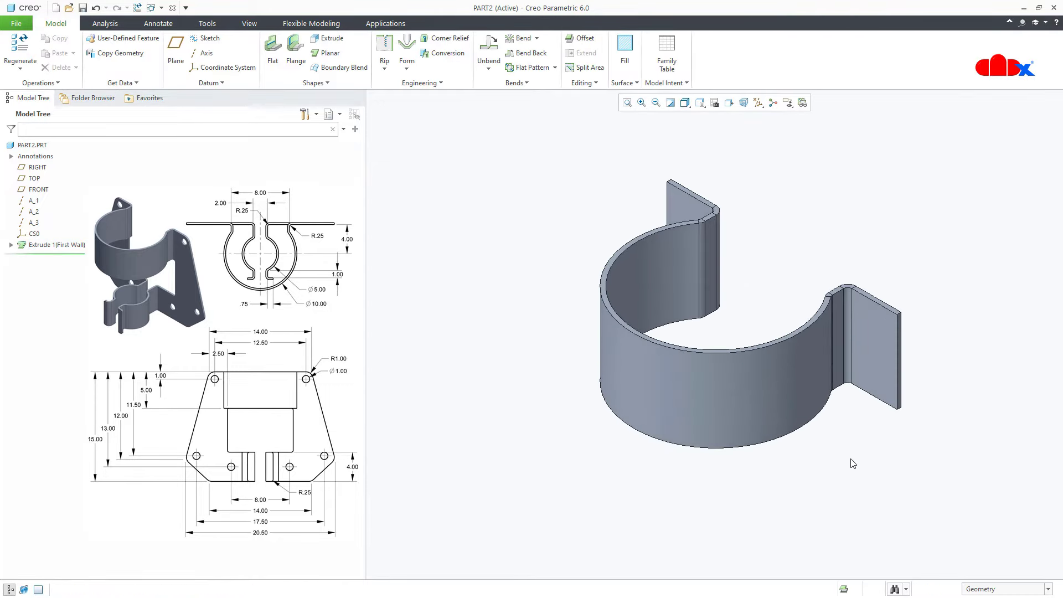
Step: Start a planar wall with an internal sketch on the front face of the right flange
{"action": "left_click", "coordinate": [330, 55]}
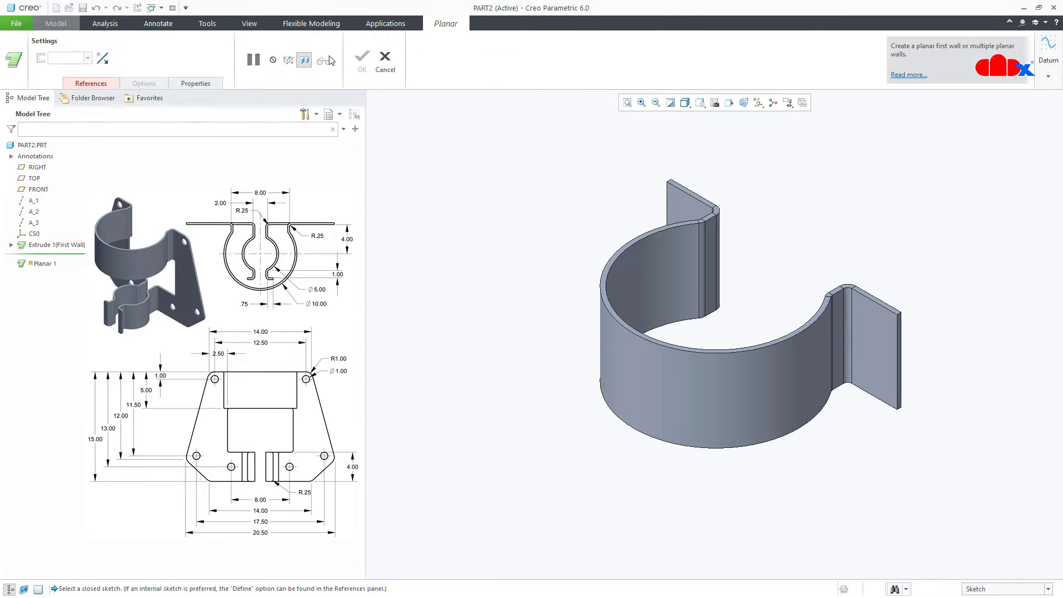
{"action": "left_click", "coordinate": [882, 339]}
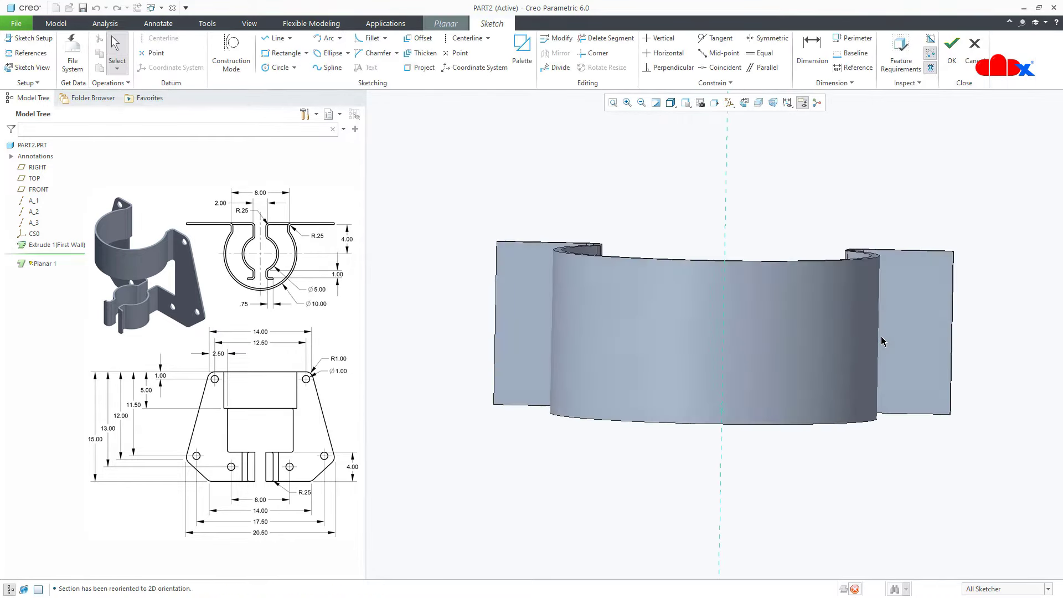
{"action": "scroll", "coordinate": [679, 284], "scroll_direction": "down", "scroll_amount": 3}
{"action": "scroll", "coordinate": [788, 379], "scroll_direction": "up", "scroll_amount": 1}
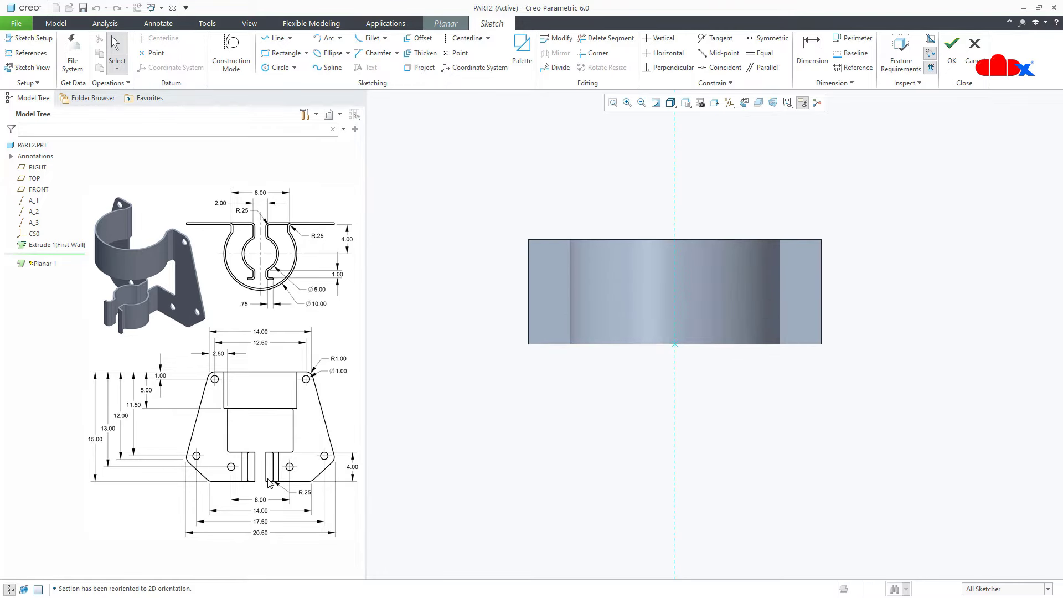
Step: Sketch a closed eight-line bracket outline downward from the right flange's outer edge, with an inward foot about 3.6 wide and 3.1 high
{"action": "right_click", "coordinate": [865, 329]}
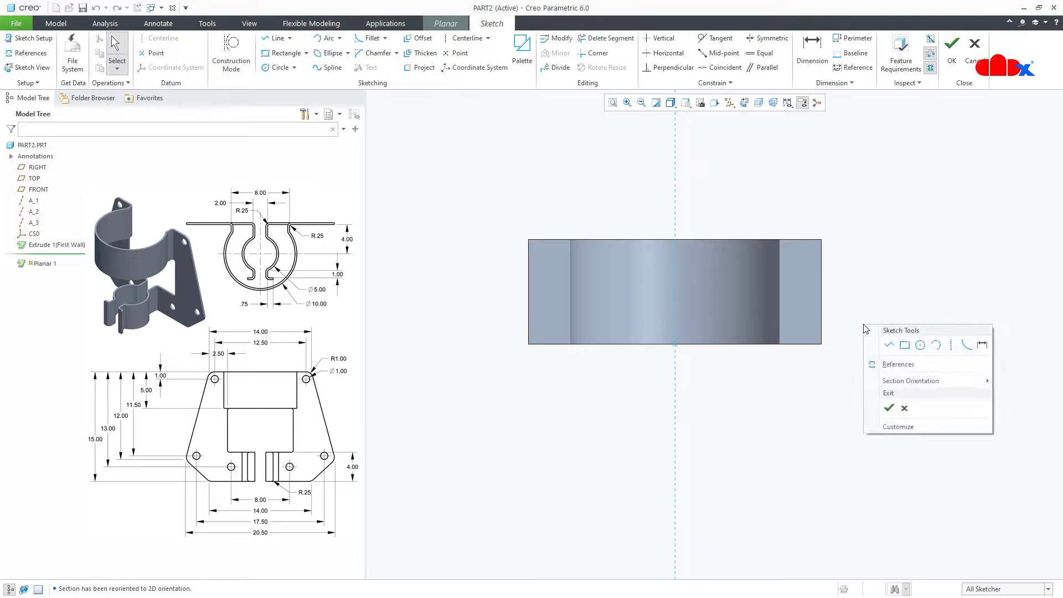
{"action": "left_click", "coordinate": [884, 345]}
{"action": "left_click", "coordinate": [822, 244]}
{"action": "left_click", "coordinate": [919, 470]}
{"action": "left_click", "coordinate": [866, 563]}
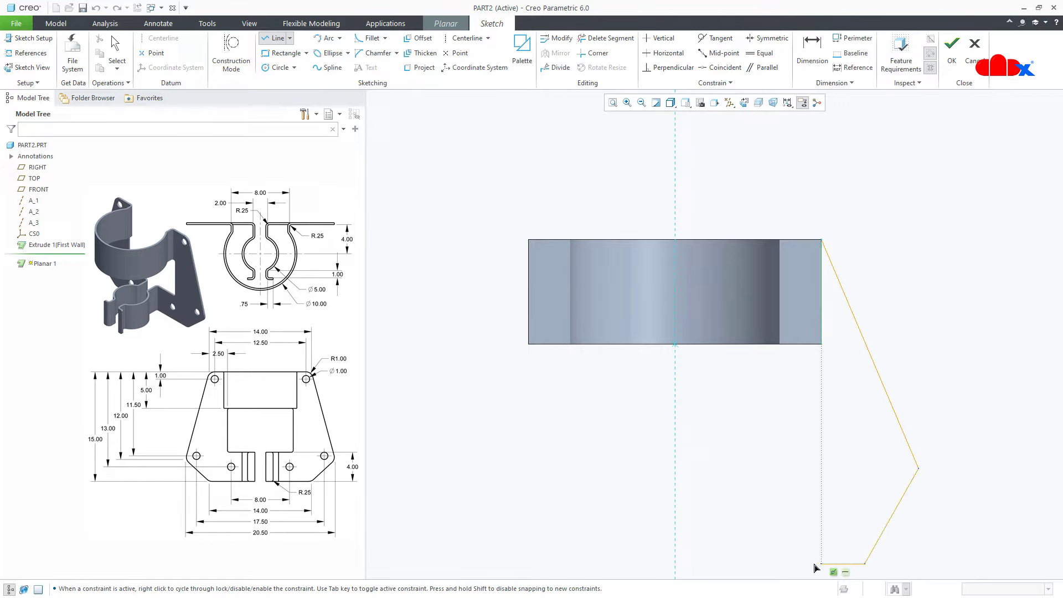
{"action": "left_click", "coordinate": [722, 564]}
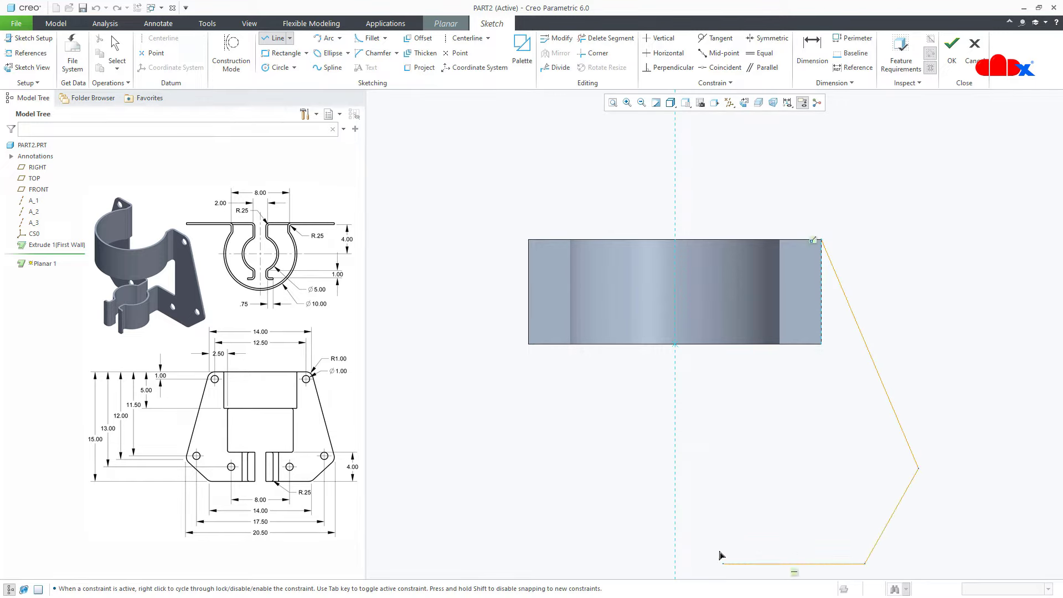
{"action": "left_click", "coordinate": [722, 498]}
{"action": "left_click", "coordinate": [797, 498]}
{"action": "left_click", "coordinate": [802, 349]}
{"action": "left_click", "coordinate": [821, 344]}
{"action": "left_click", "coordinate": [821, 239]}
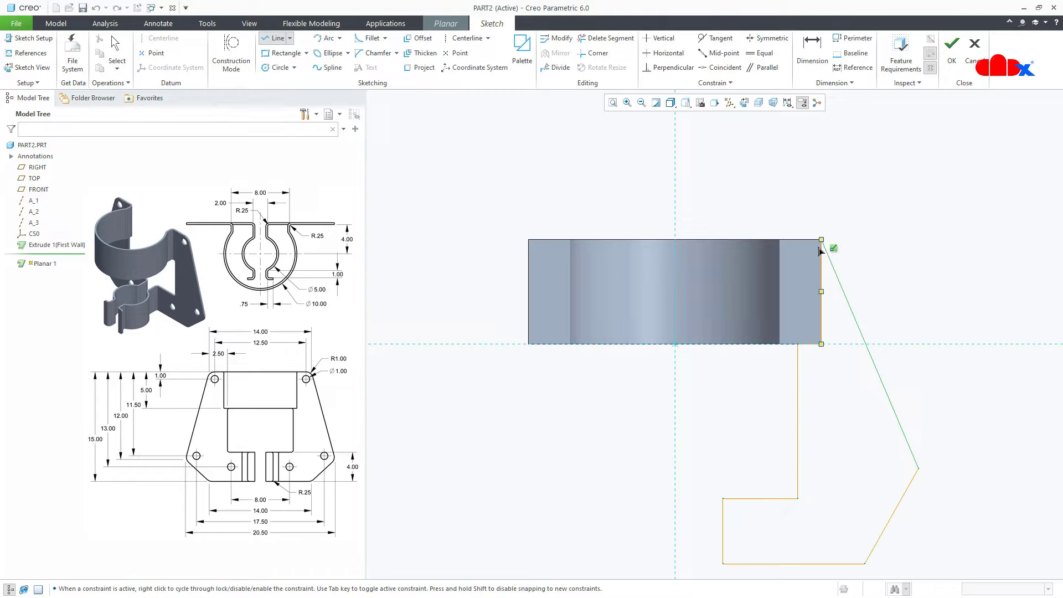
{"action": "middle_click", "coordinate": [880, 274]}
{"action": "mouse_move", "coordinate": [719, 240]}
{"action": "middle_mouse_down"}
{"action": "mouse_move", "coordinate": [871, 211]}
{"action": "mouse_move", "coordinate": [800, 360]}
{"action": "mouse_move", "coordinate": [880, 402]}
{"action": "middle_mouse_up"}
{"action": "key", "text": "ctrl+d"}
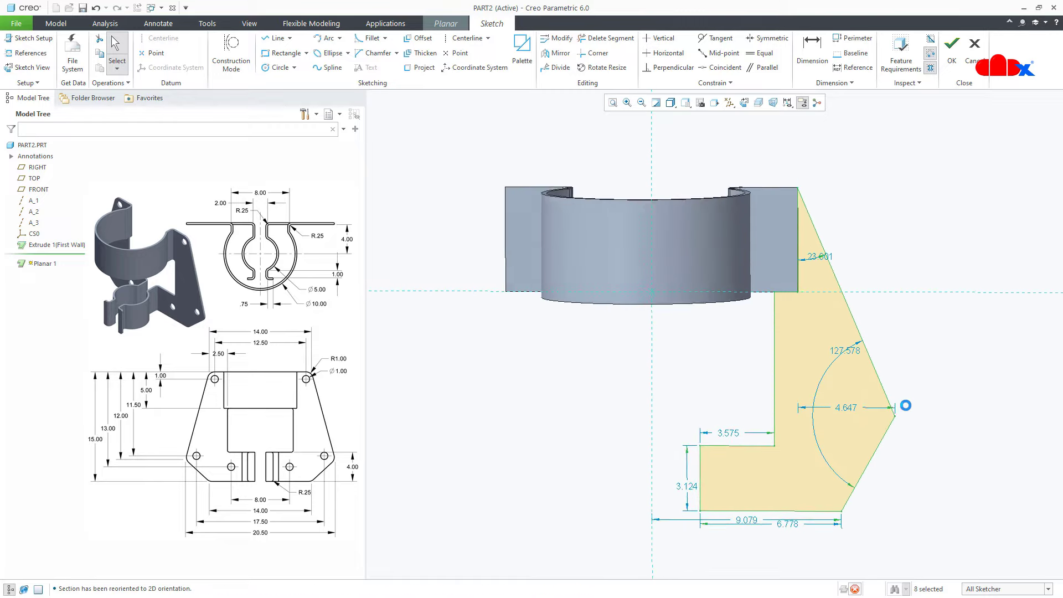
Step: Add a vertical centerline through the middle of the ring wall in the bracket sketch
{"action": "left_click", "coordinate": [466, 38]}
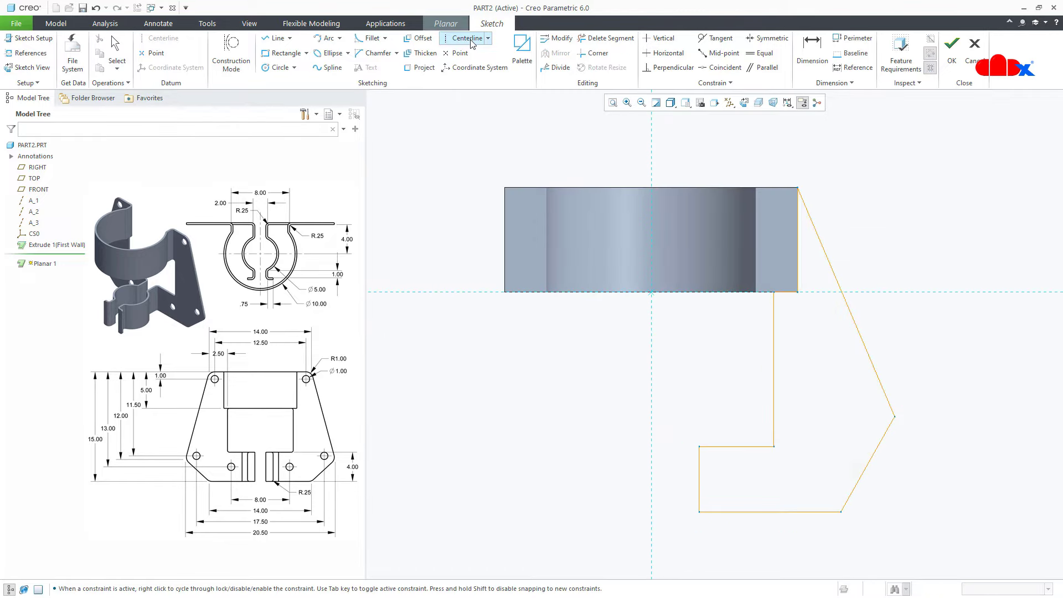
{"action": "left_click", "coordinate": [651, 365]}
{"action": "left_click", "coordinate": [650, 409]}
{"action": "middle_click", "coordinate": [713, 389]}
Step: Dimension the outline's outermost corner symmetrically about the centerline with an overall width of 20.5
{"action": "left_click", "coordinate": [822, 50]}
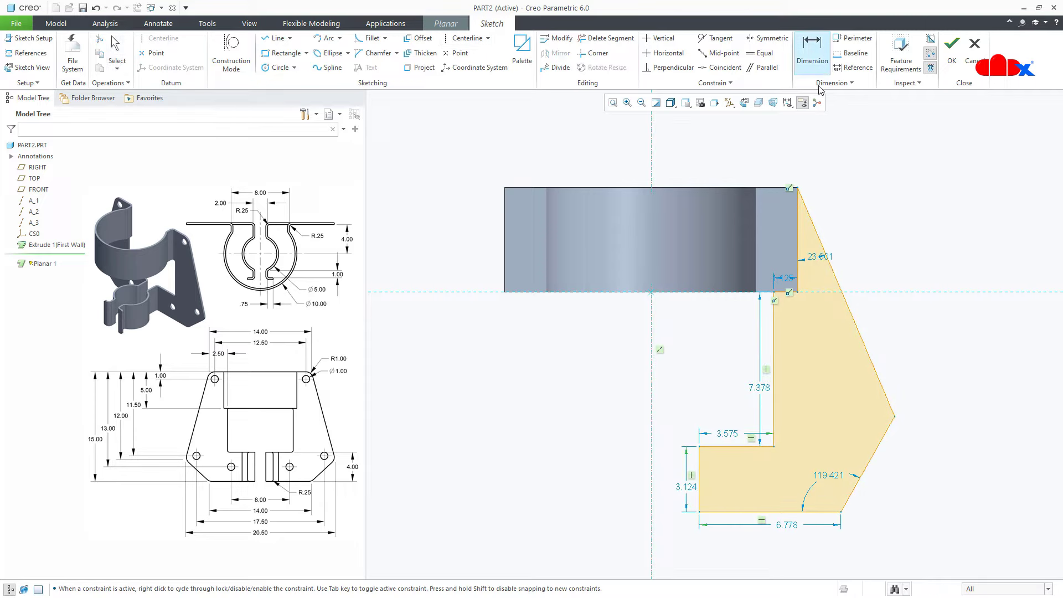
{"action": "left_click", "coordinate": [893, 417]}
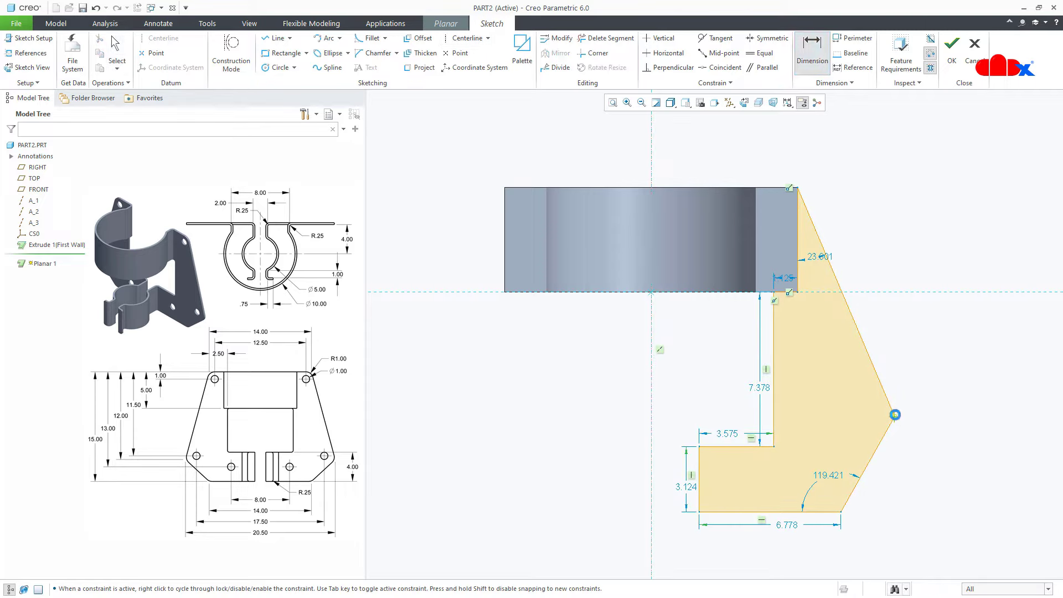
{"action": "left_click", "coordinate": [652, 422]}
{"action": "middle_click", "coordinate": [723, 546]}
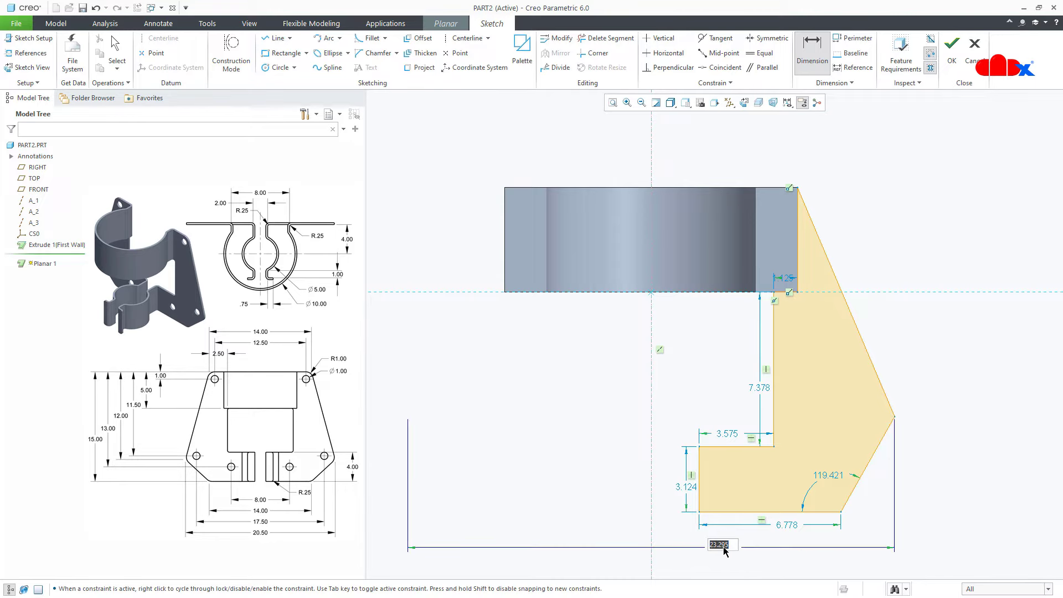
{"action": "type", "text": "20.5"}
{"action": "key", "text": "Return"}
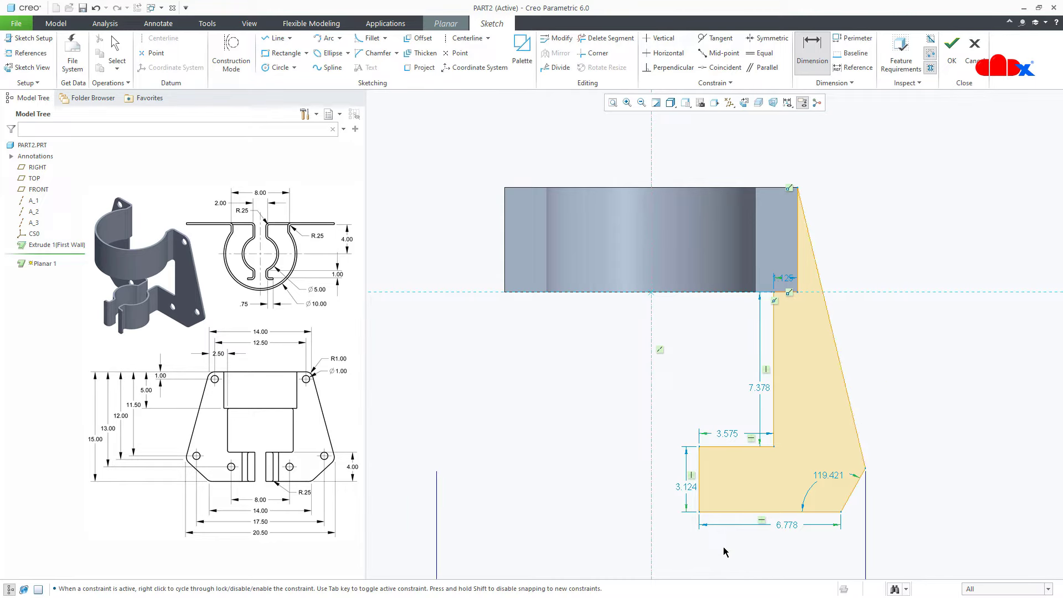
Step: Add a symmetric width dimension about the centerline for the bottom edge's outer corner, keeping its drawn value
{"action": "left_click", "coordinate": [840, 512]}
{"action": "middle_click", "coordinate": [743, 556]}
{"action": "key", "text": "Return"}
{"action": "middle_click", "coordinate": [744, 558]}
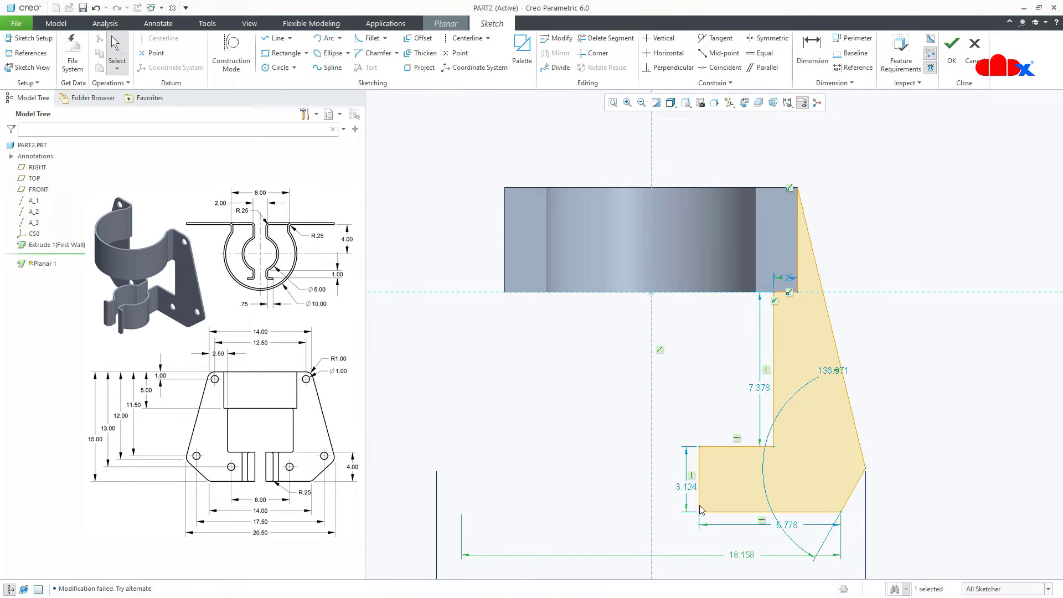
{"action": "scroll", "coordinate": [714, 518], "scroll_direction": "up", "scroll_amount": 3}
{"action": "scroll", "coordinate": [717, 521], "scroll_direction": "down", "scroll_amount": 2}
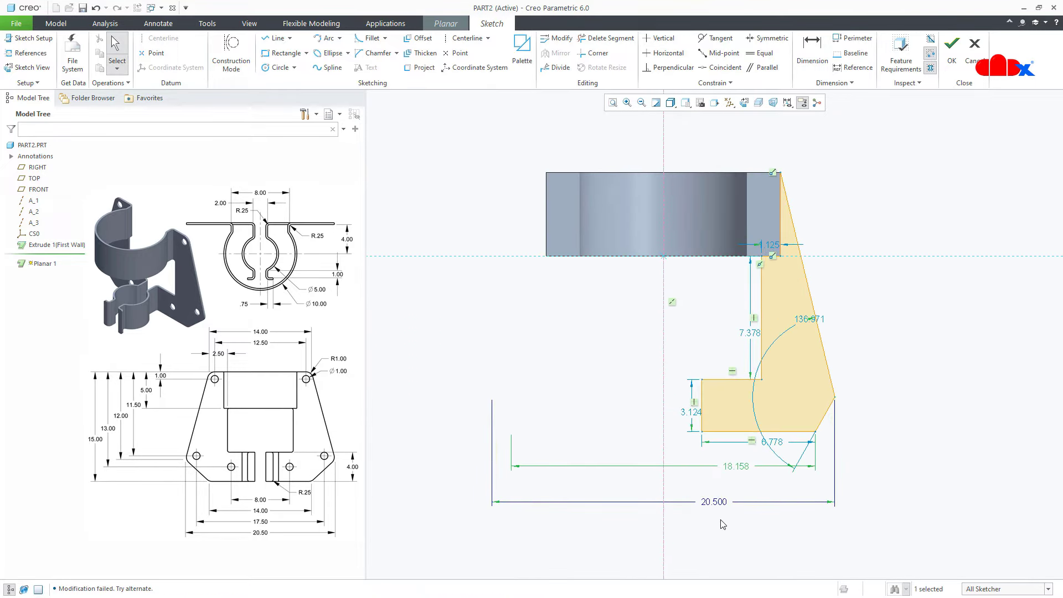
{"action": "left_click", "coordinate": [738, 494]}
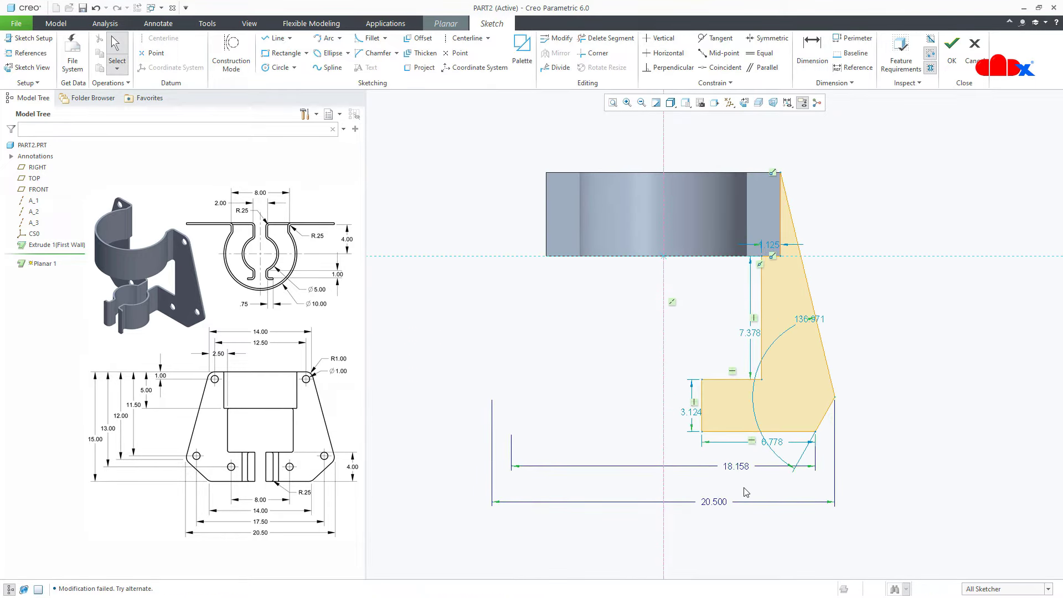
Step: Dimension the foot's inner edge symmetrically about the centerline at 2 and set the foot's height to 4
{"action": "left_click", "coordinate": [812, 50]}
{"action": "left_click", "coordinate": [701, 422]}
{"action": "middle_click", "coordinate": [674, 449]}
{"action": "type", "text": "2"}
{"action": "key", "text": "Return"}
{"action": "middle_click", "coordinate": [675, 445]}
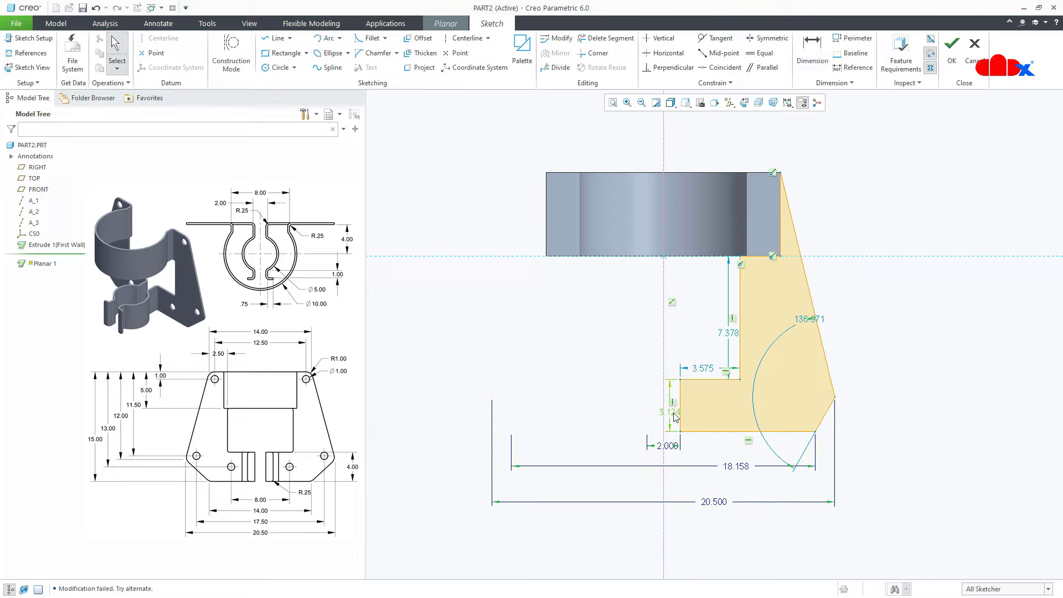
{"action": "double_click", "coordinate": [675, 417]}
{"action": "type", "text": "4"}
{"action": "key", "text": "Return"}
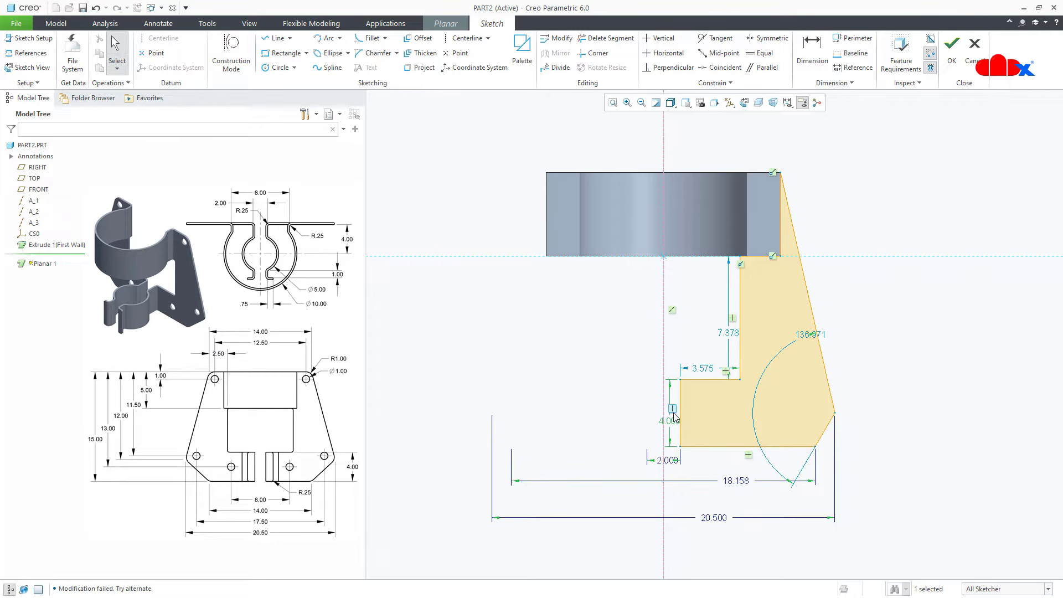
Step: Dimension the outline's inner vertical edge above the foot symmetrically about the centerline at 8.5
{"action": "left_click", "coordinate": [812, 49]}
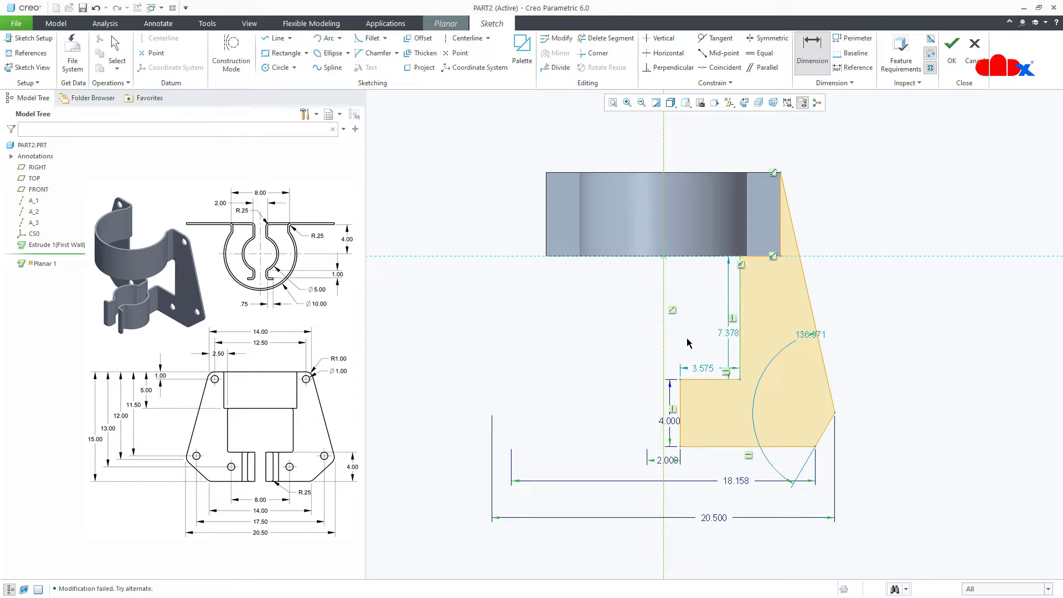
{"action": "left_click", "coordinate": [740, 337]}
{"action": "middle_click", "coordinate": [712, 340]}
{"action": "type", "text": "8.5"}
{"action": "key", "text": "Return"}
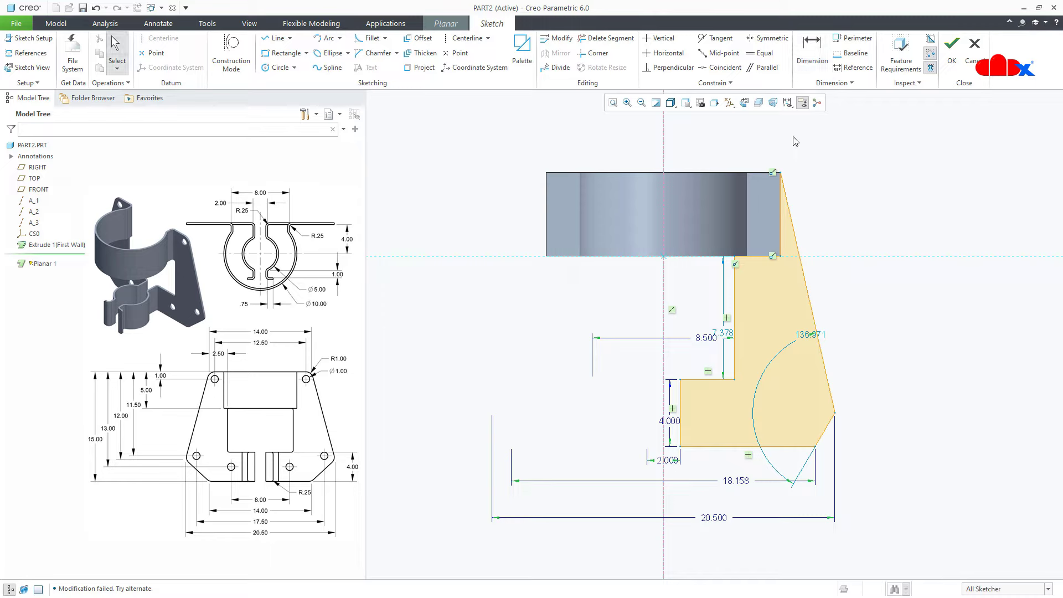
Step: Dimension the overall height from the flange's top edge to the outline's bottom edge as 15
{"action": "left_click", "coordinate": [764, 190]}
{"action": "left_click", "coordinate": [772, 446]}
{"action": "middle_click", "coordinate": [910, 408]}
{"action": "type", "text": "1"}
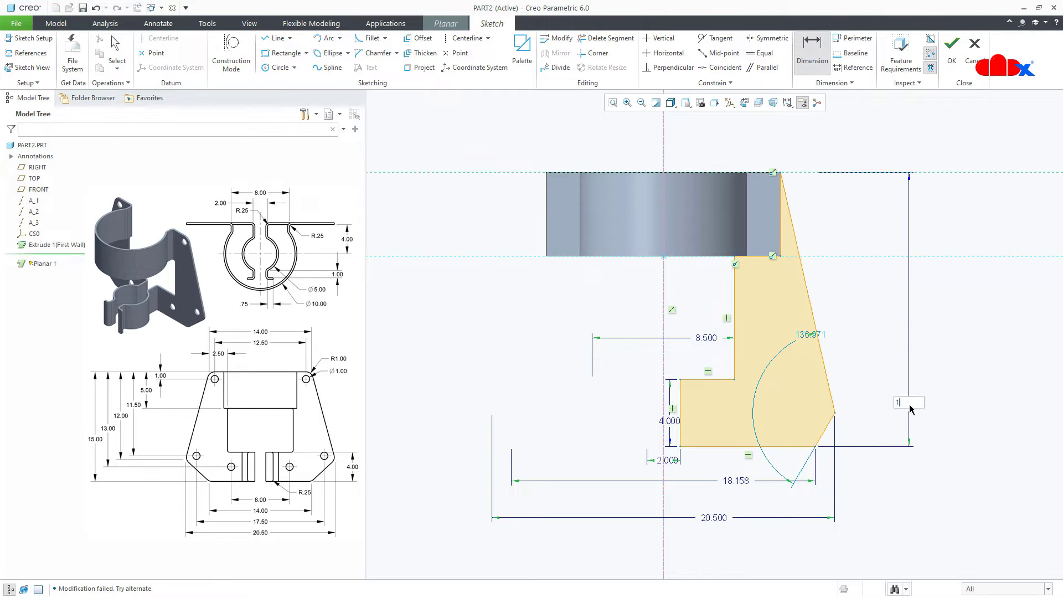
{"action": "type", "text": "5"}
{"action": "key", "text": "Return"}
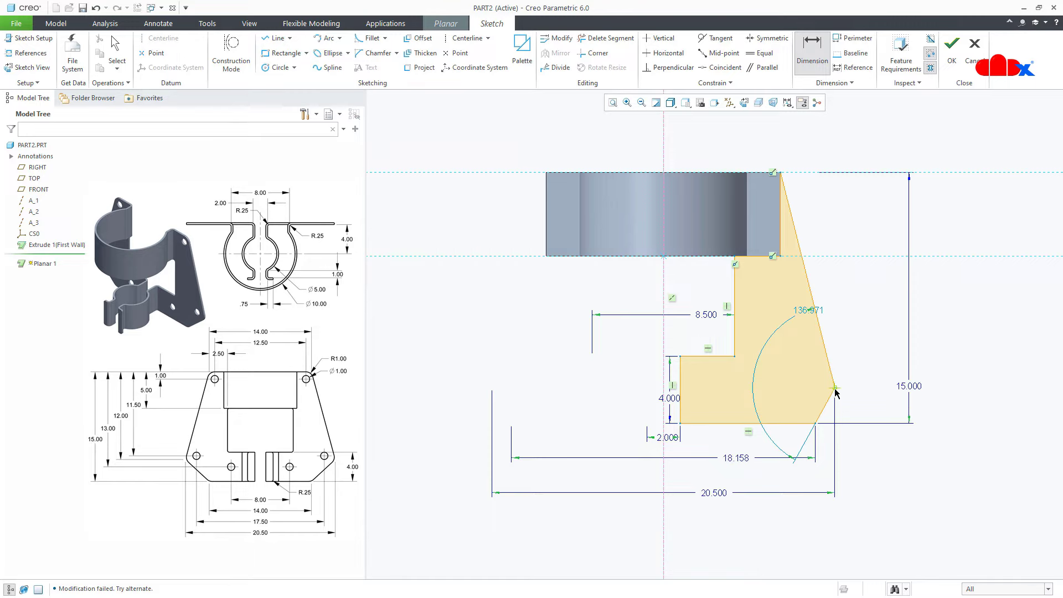
Step: Dimension the outermost corner 12 below the flange's top edge and set the bottom edge's symmetric width to 14
{"action": "middle_click", "coordinate": [855, 205]}
{"action": "type", "text": "12"}
{"action": "key", "text": "Return"}
{"action": "double_click", "coordinate": [739, 459]}
{"action": "type", "text": "14"}
{"action": "key", "text": "Return"}
{"action": "middle_click", "coordinate": [874, 484]}
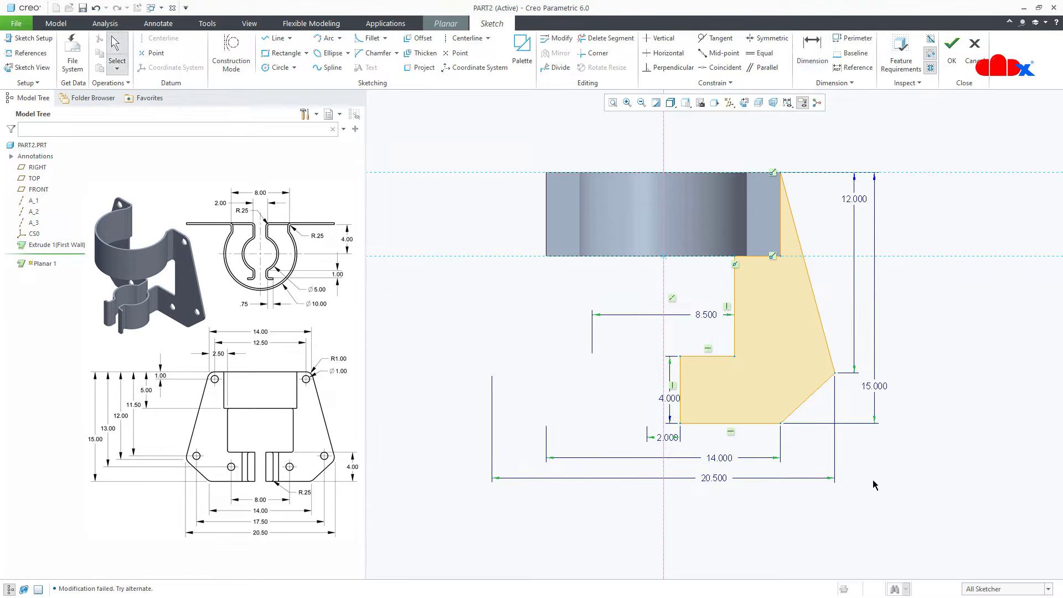
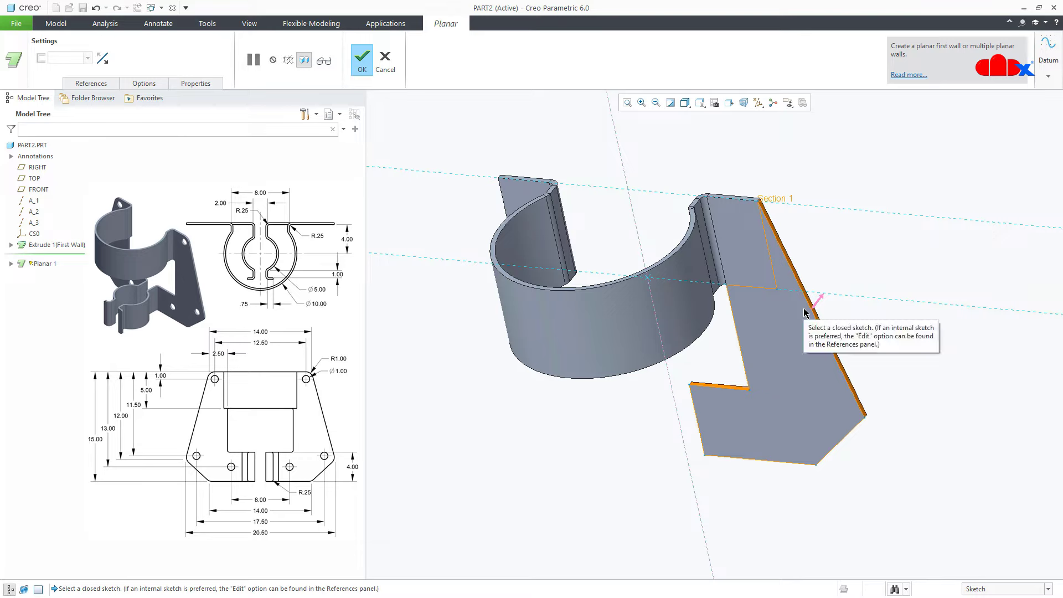
Step: Complete the planar side wall from the finished bracket sketch
{"action": "left_click", "coordinate": [362, 60]}
{"action": "left_click", "coordinate": [709, 359]}
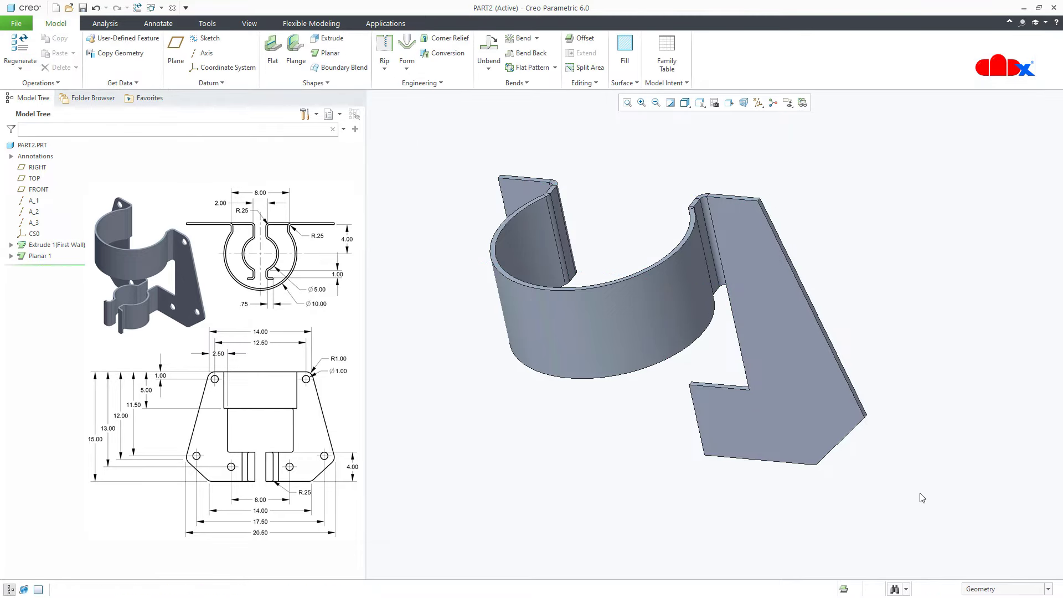
{"action": "mouse_move", "coordinate": [869, 451]}
{"action": "middle_mouse_down"}
{"action": "mouse_move", "coordinate": [880, 447]}
{"action": "mouse_move", "coordinate": [858, 465]}
{"action": "mouse_move", "coordinate": [857, 444]}
{"action": "middle_mouse_up"}
{"action": "middle_click_drag", "start_coordinate": [743, 522], "coordinate": [765, 538], "text": "ctrl"}
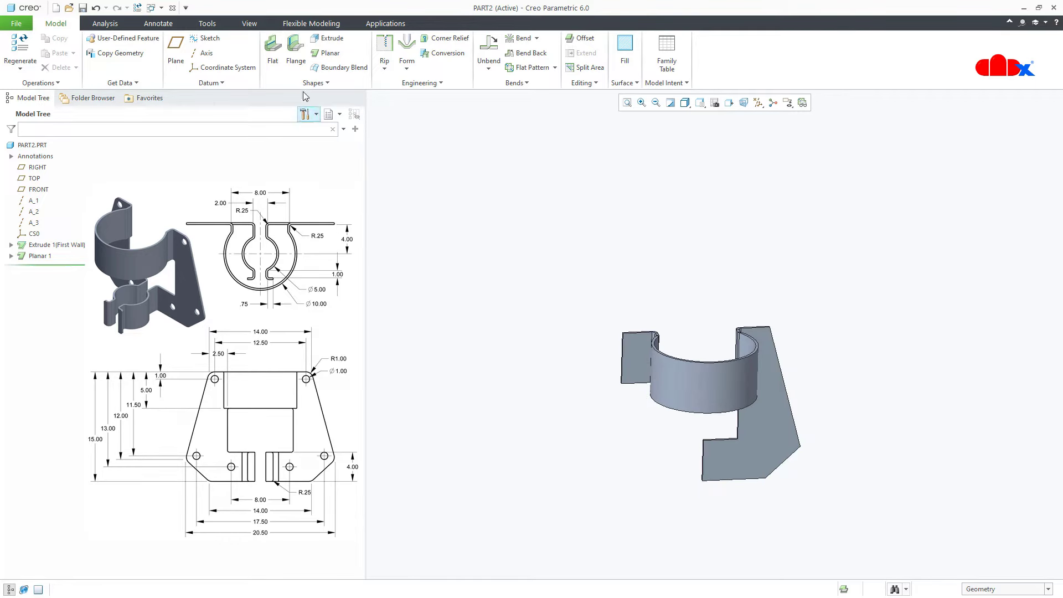
Step: Start a flat wall on the left flange's outer vertical edge with its angle set to Flat
{"action": "left_click", "coordinate": [276, 61]}
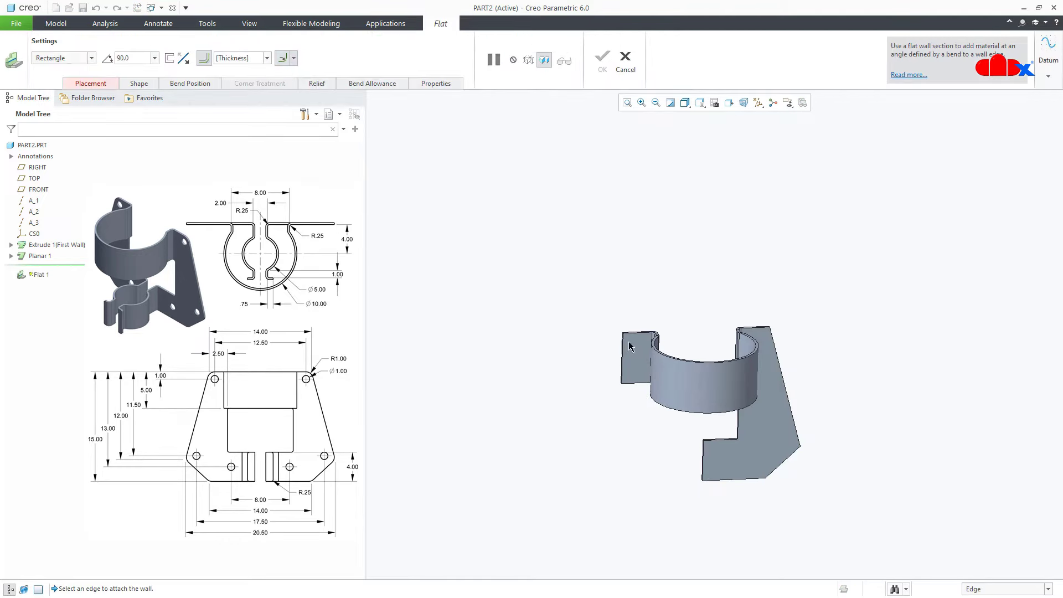
{"action": "scroll", "coordinate": [630, 356], "scroll_direction": "up", "scroll_amount": 3}
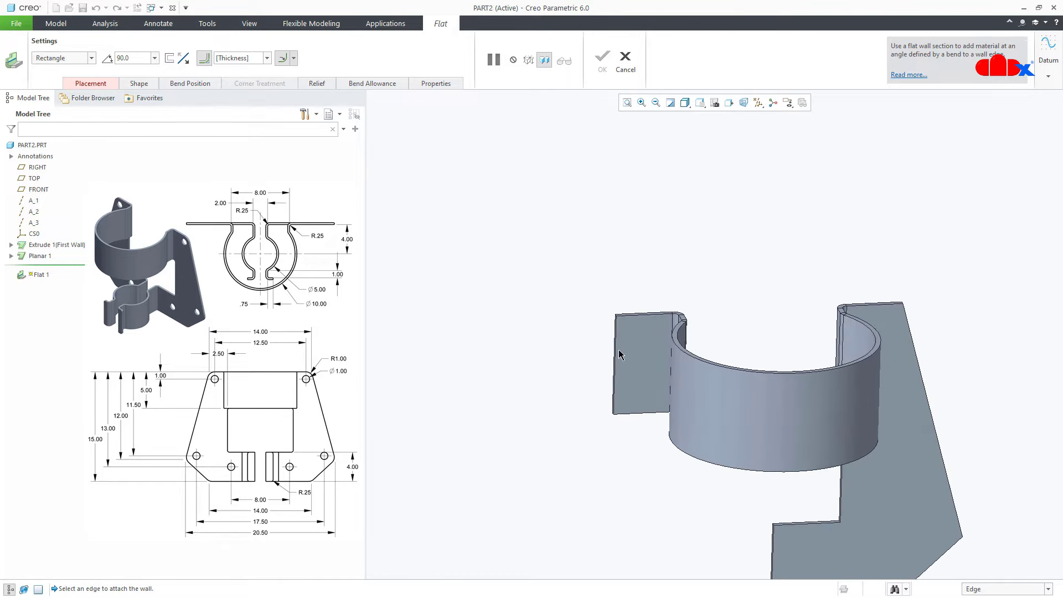
{"action": "left_click", "coordinate": [613, 387]}
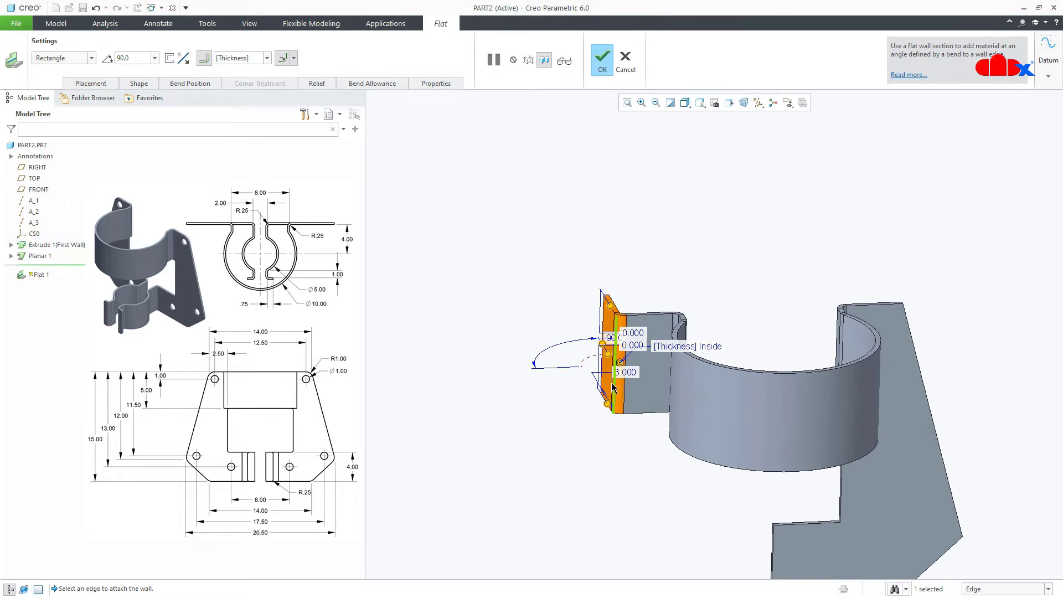
{"action": "left_click", "coordinate": [155, 58]}
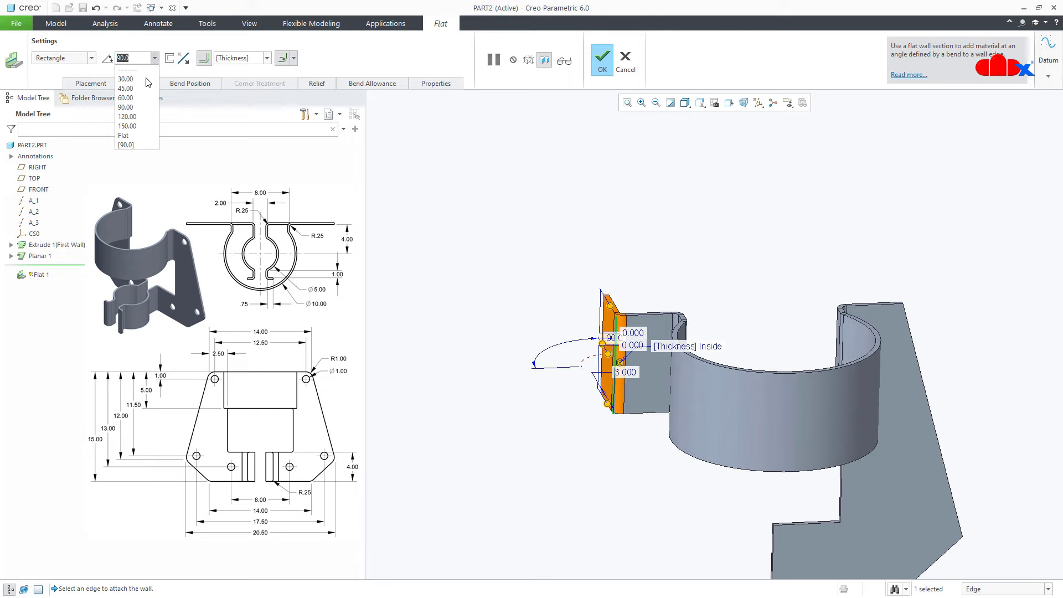
{"action": "left_click", "coordinate": [130, 135]}
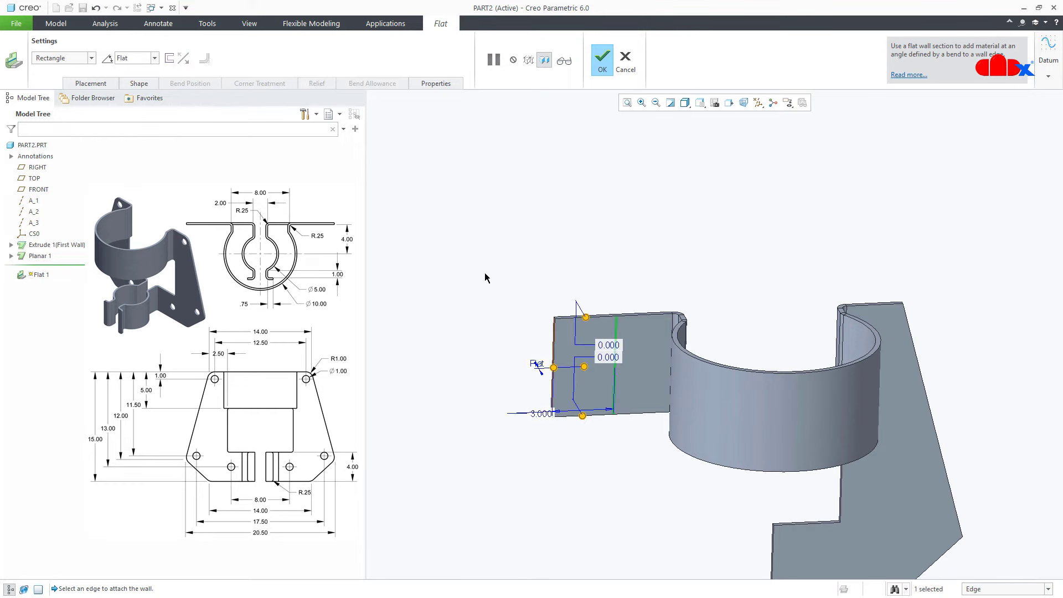
Step: Sketch a custom bracket outline for the flat wall's shape, with a foot end about 4 wide and a notch about 1.2 deep
{"action": "left_click", "coordinate": [139, 83]}
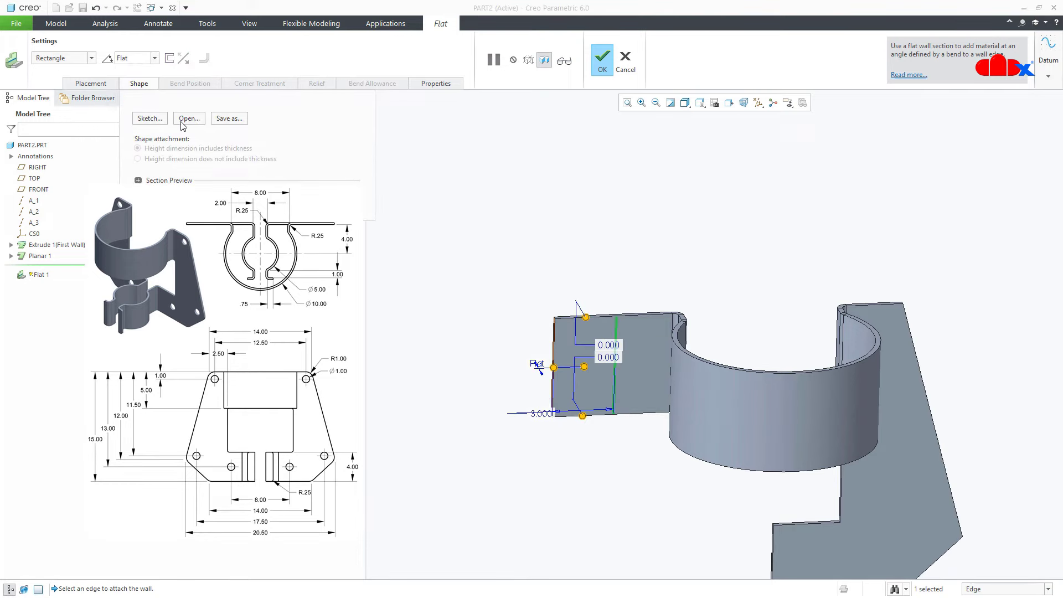
{"action": "left_click", "coordinate": [149, 118]}
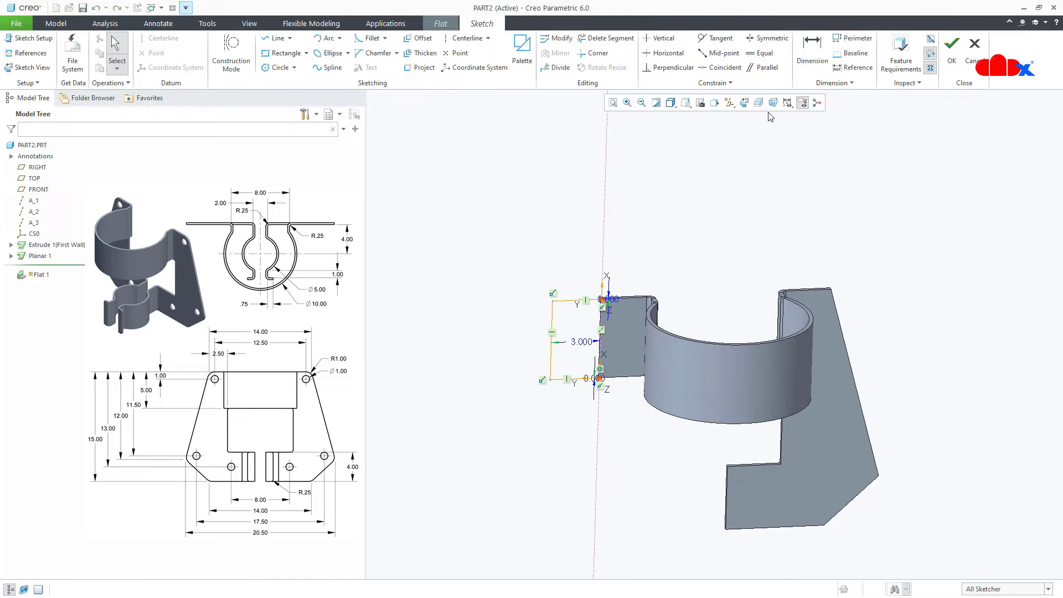
{"action": "left_click", "coordinate": [744, 103]}
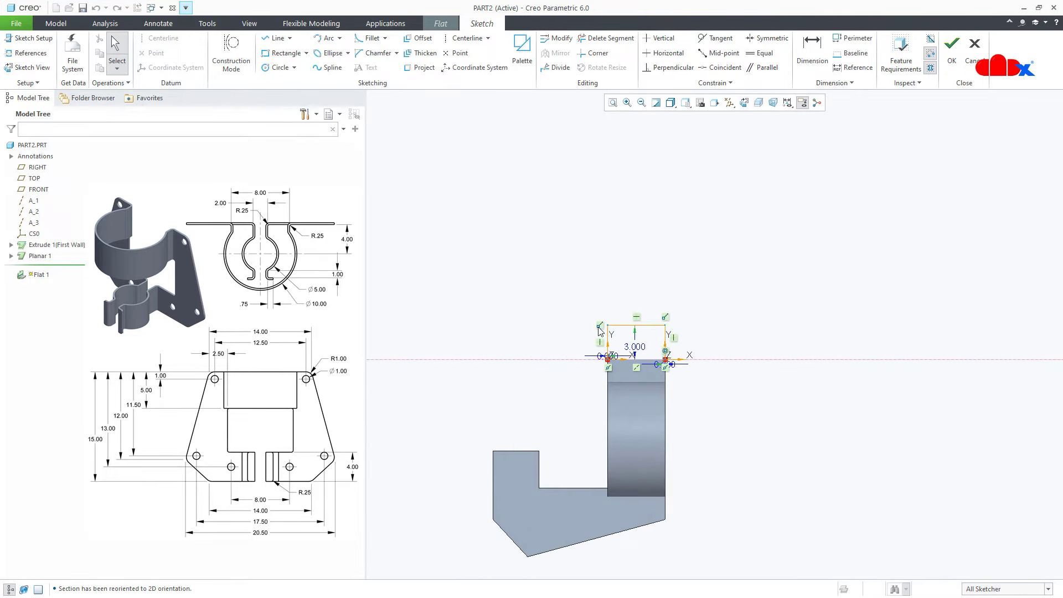
{"action": "left_click", "coordinate": [276, 38]}
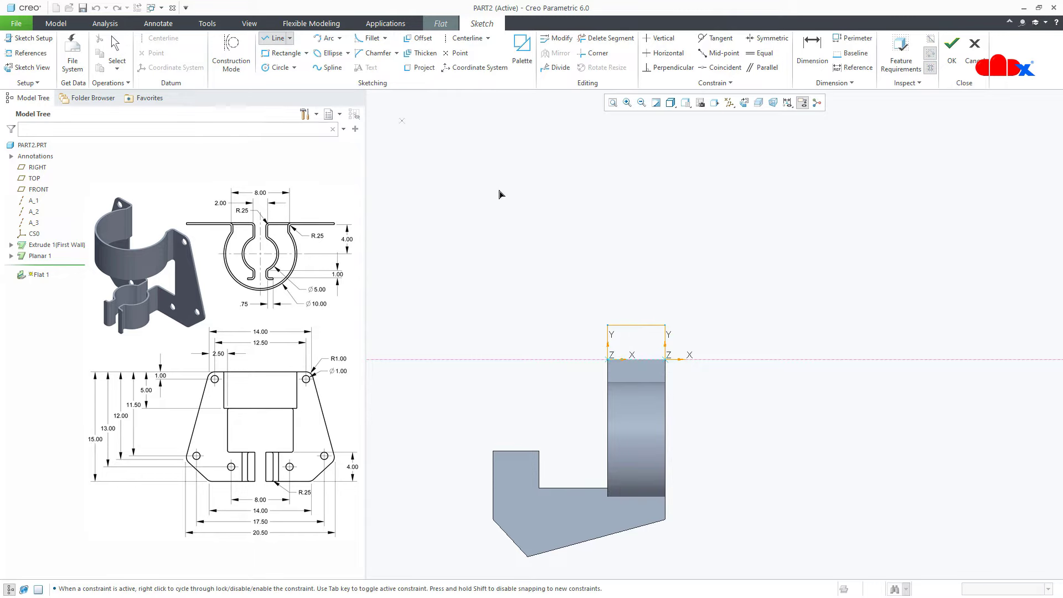
{"action": "left_click", "coordinate": [666, 326]}
{"action": "left_click", "coordinate": [547, 286]}
{"action": "left_click", "coordinate": [497, 359]}
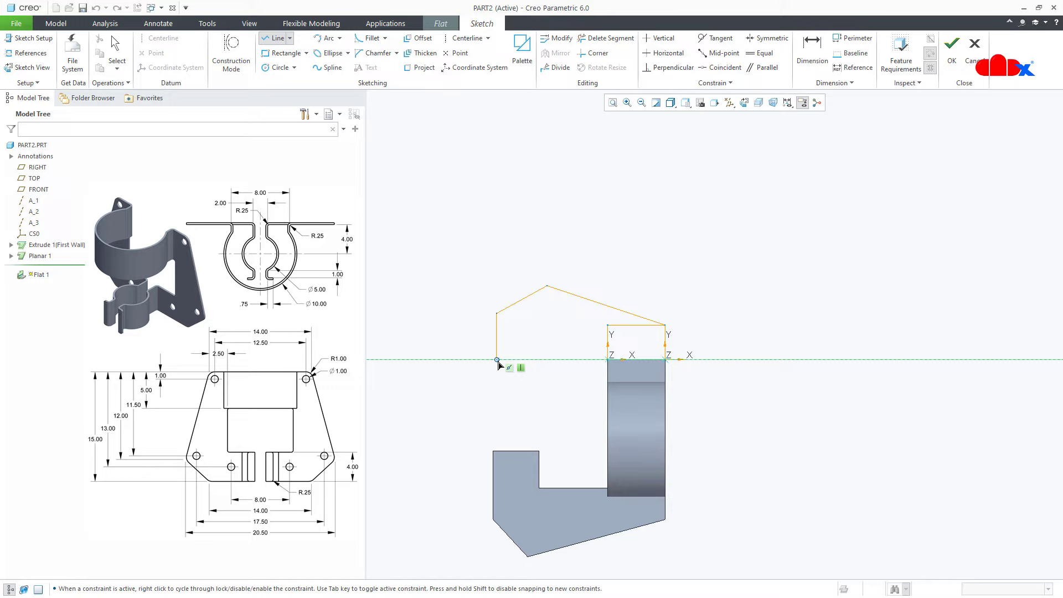
{"action": "left_click", "coordinate": [543, 359]}
{"action": "left_click", "coordinate": [542, 346]}
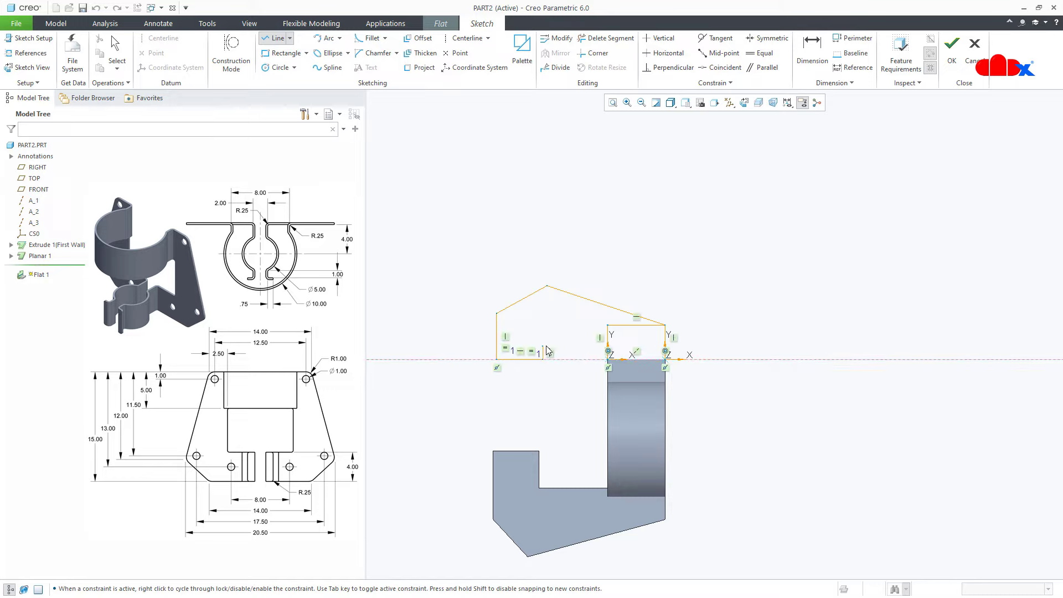
{"action": "left_click", "coordinate": [607, 346]}
{"action": "middle_click", "coordinate": [607, 346]}
{"action": "middle_click", "coordinate": [607, 346]}
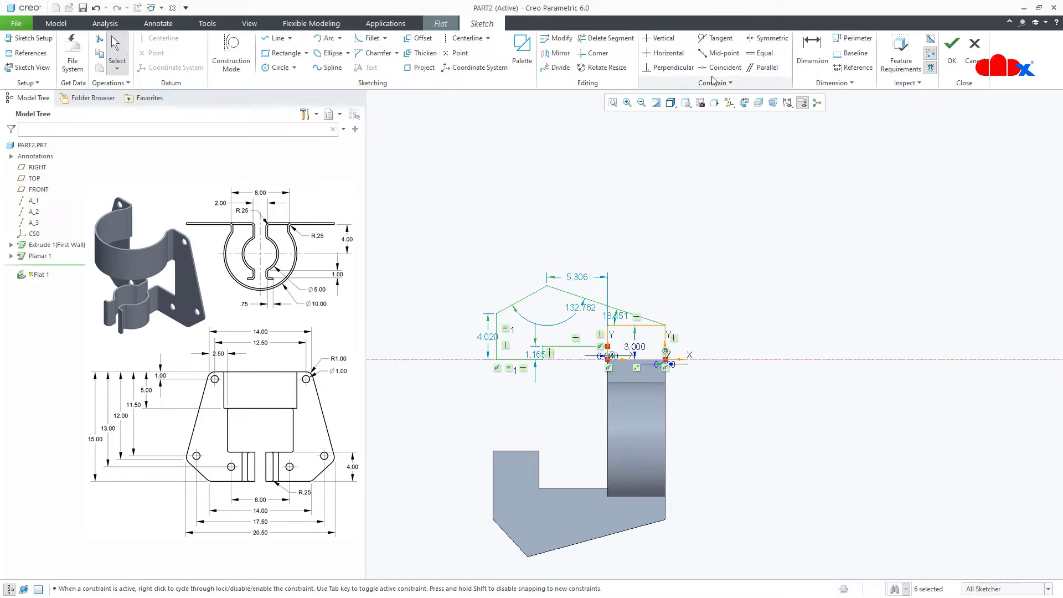
Step: Trim the default rectangle's unneeded segments from the flat wall's shape sketch
{"action": "left_click", "coordinate": [629, 39]}
{"action": "scroll", "coordinate": [603, 307], "scroll_direction": "up", "scroll_amount": 2}
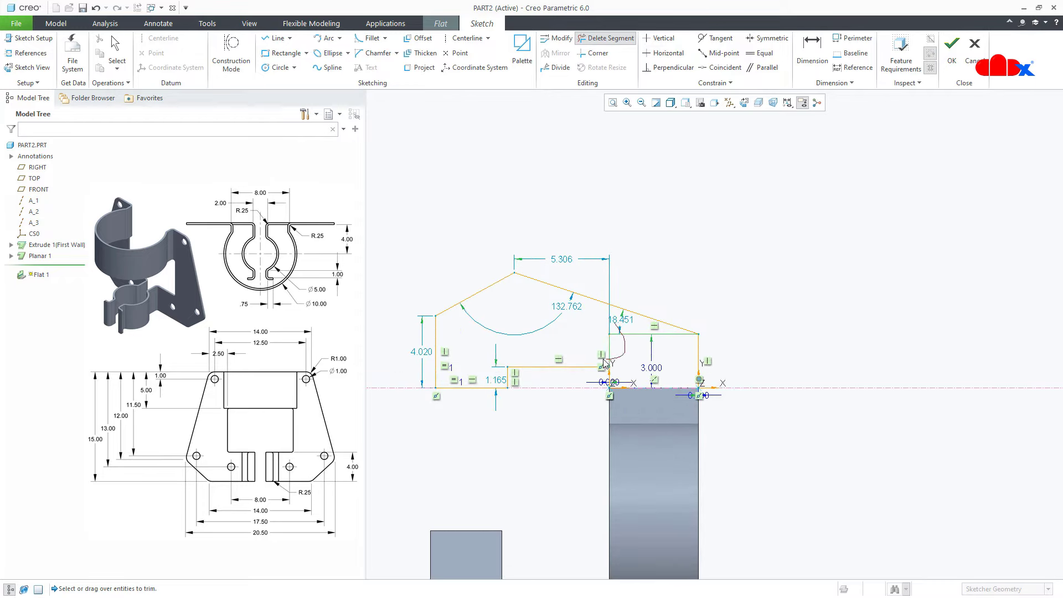
{"action": "middle_click", "coordinate": [708, 297]}
{"action": "scroll", "coordinate": [708, 297], "scroll_direction": "down", "scroll_amount": 2}
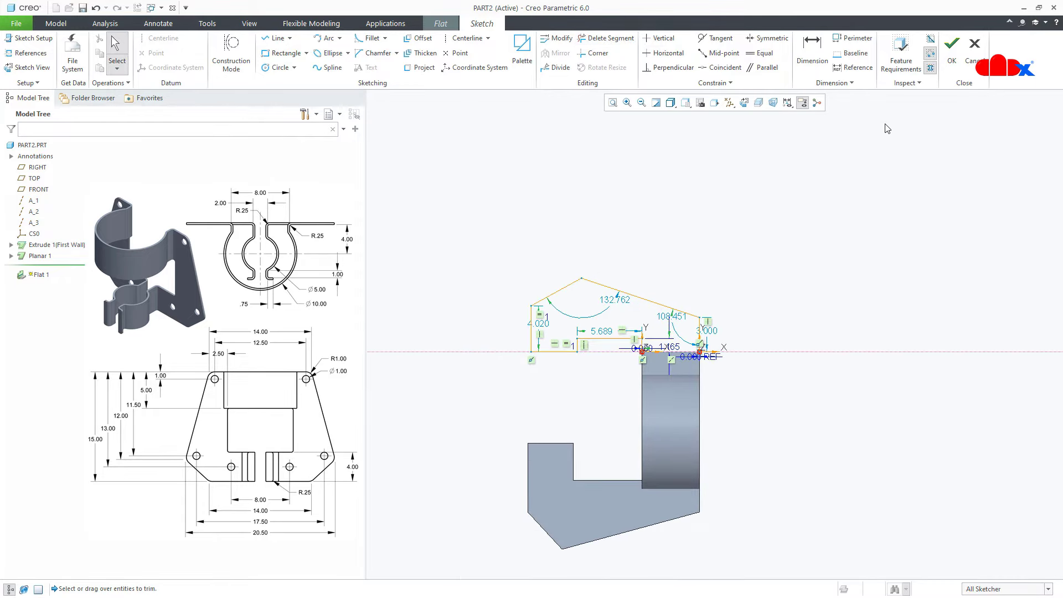
Step: Accept the shape sketch to preview the flat wall, and cancel the feature
{"action": "left_click", "coordinate": [952, 47]}
{"action": "mouse_move", "coordinate": [716, 302]}
{"action": "middle_mouse_down"}
{"action": "mouse_move", "coordinate": [740, 294]}
{"action": "mouse_move", "coordinate": [672, 420]}
{"action": "middle_mouse_up"}
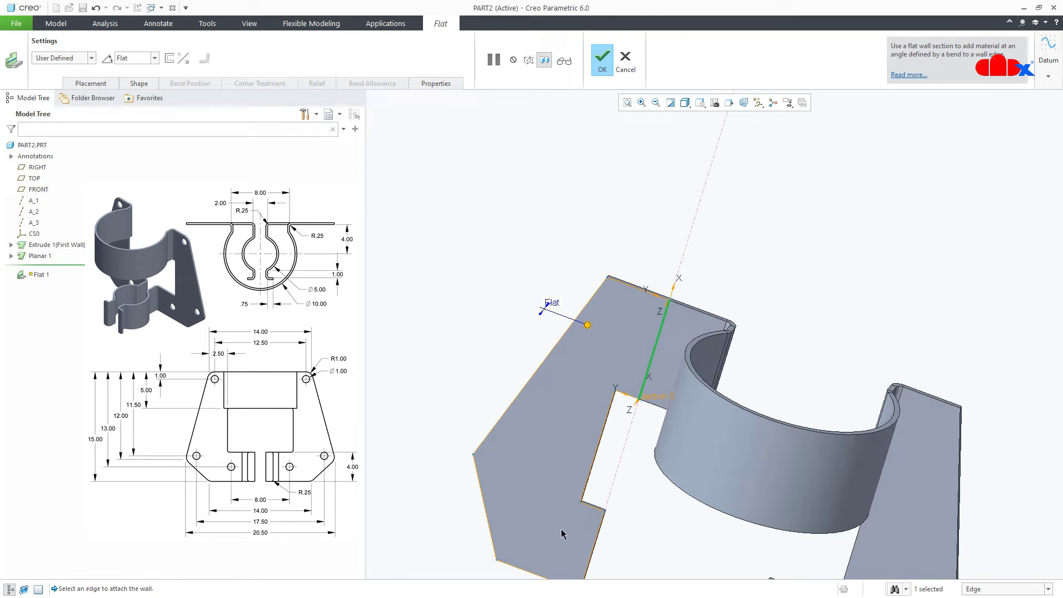
{"action": "left_click", "coordinate": [621, 68]}
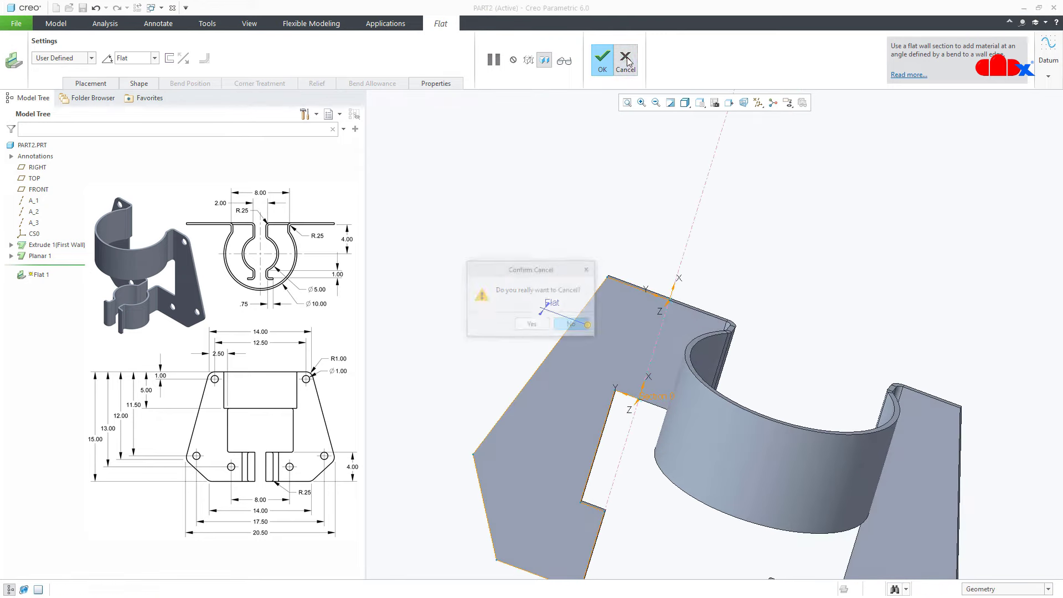
{"action": "left_click", "coordinate": [533, 329]}
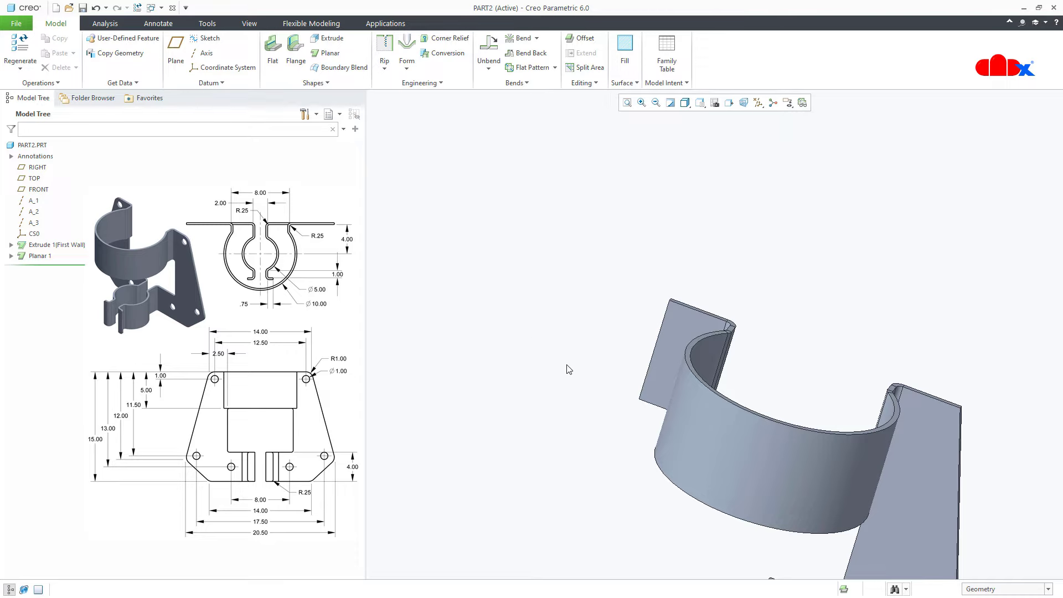
Step: Mirror the planar side wall about the RIGHT datum plane to the other side of the ring
{"action": "middle_click_drag", "start_coordinate": [565, 368], "coordinate": [763, 370]}
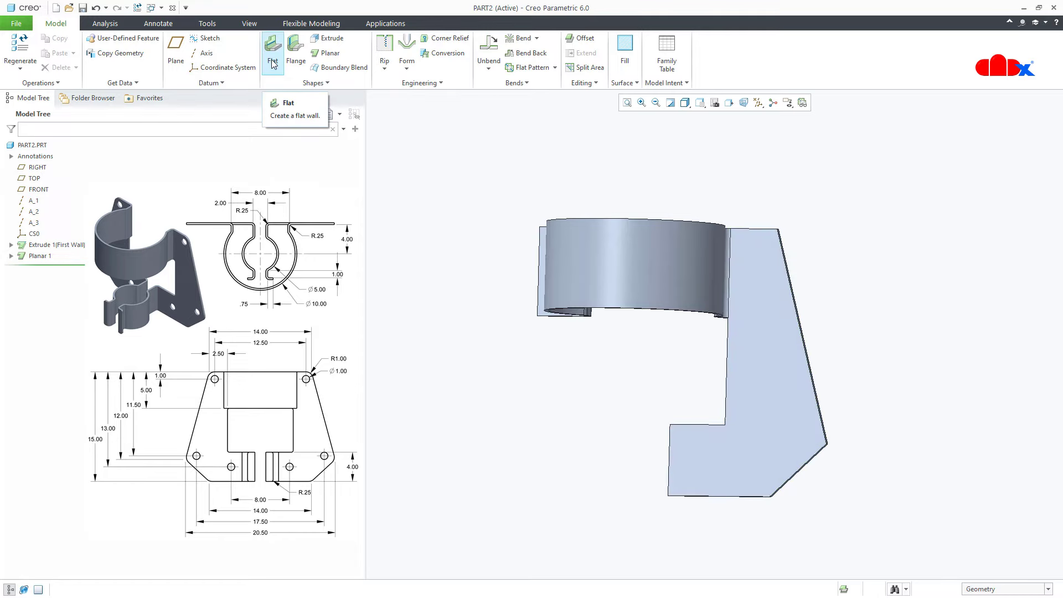
{"action": "key", "text": "ctrl+d"}
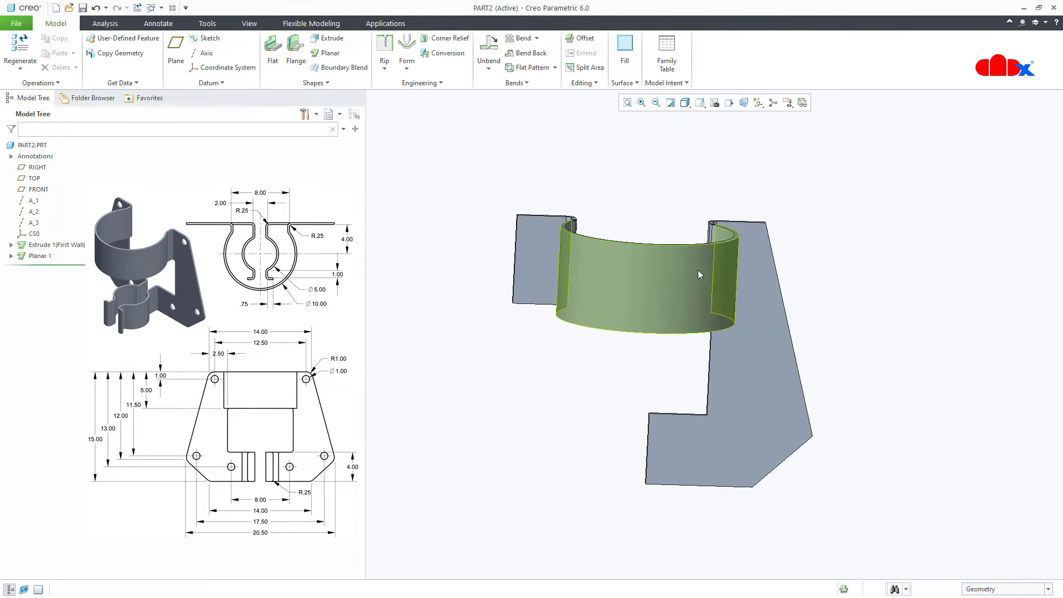
{"action": "middle_click_drag", "start_coordinate": [697, 270], "coordinate": [747, 271]}
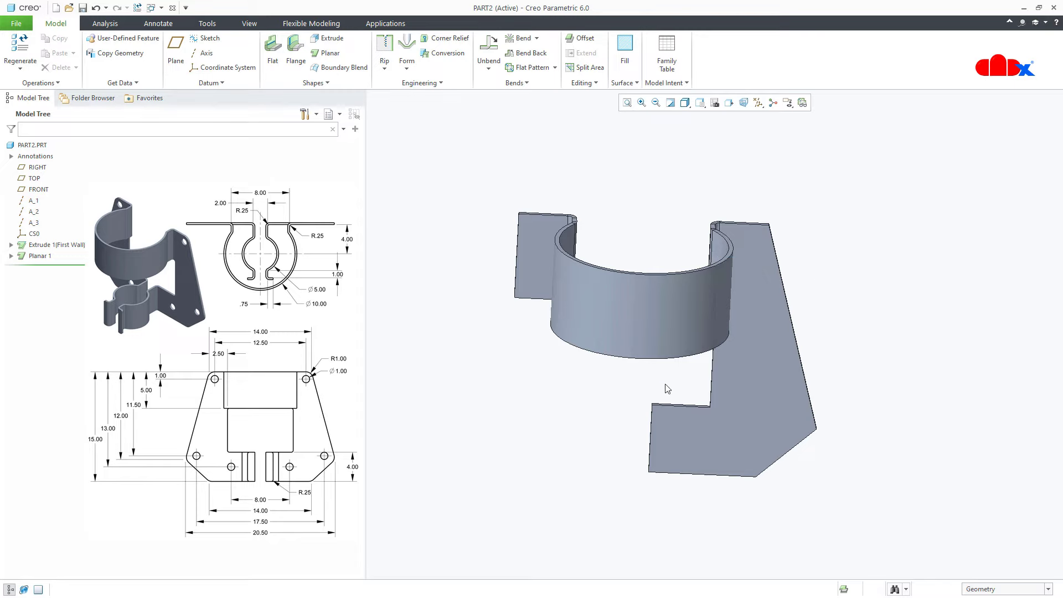
{"action": "mouse_move", "coordinate": [660, 387]}
{"action": "middle_mouse_down"}
{"action": "mouse_move", "coordinate": [614, 386]}
{"action": "mouse_move", "coordinate": [623, 385]}
{"action": "mouse_move", "coordinate": [610, 373]}
{"action": "mouse_move", "coordinate": [645, 379]}
{"action": "middle_mouse_up"}
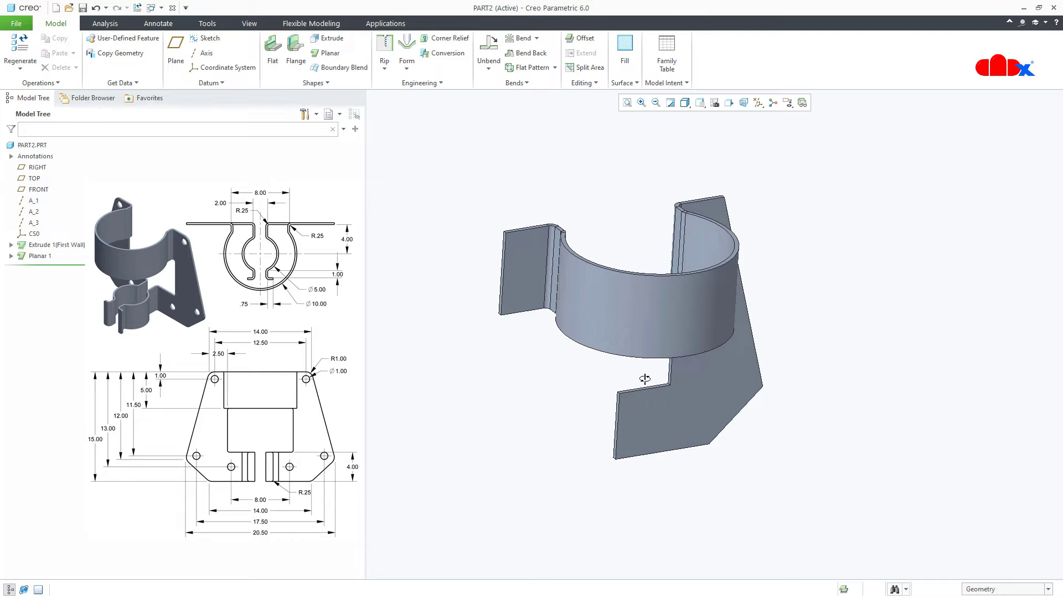
{"action": "left_click", "coordinate": [710, 378]}
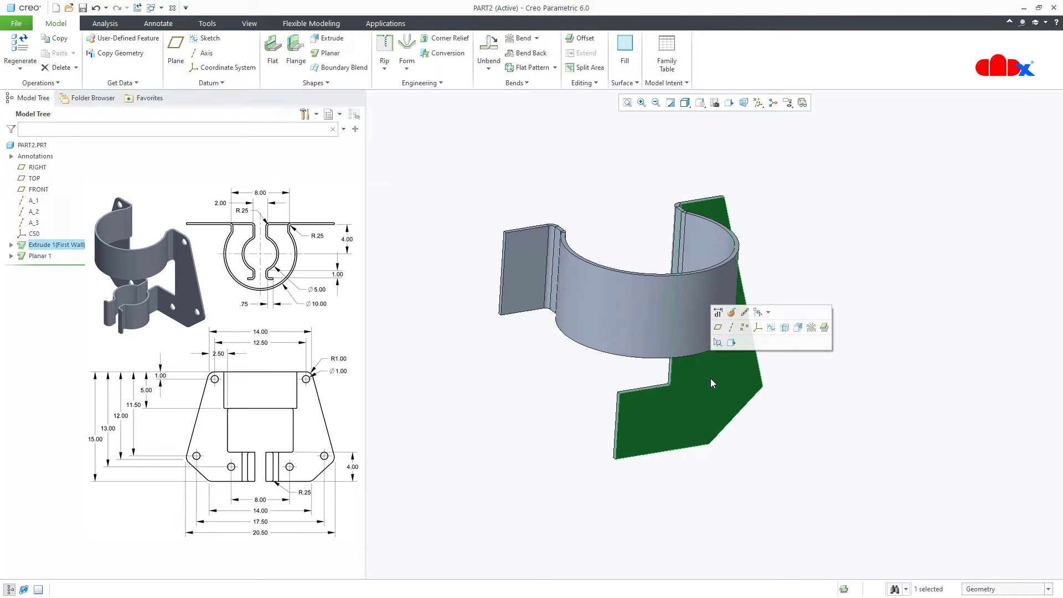
{"action": "left_click", "coordinate": [34, 257]}
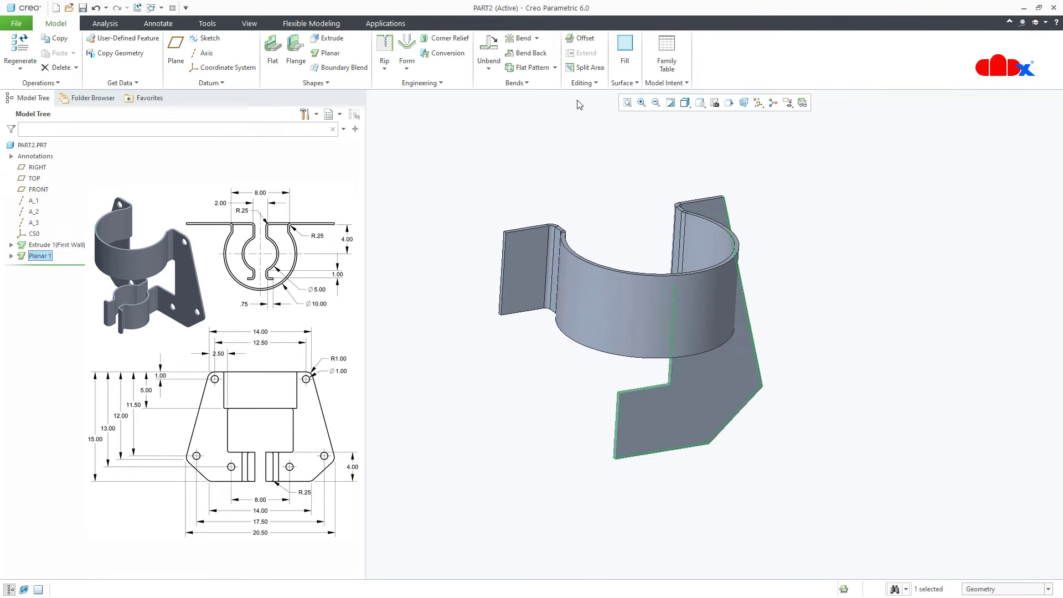
{"action": "left_click", "coordinate": [585, 83]}
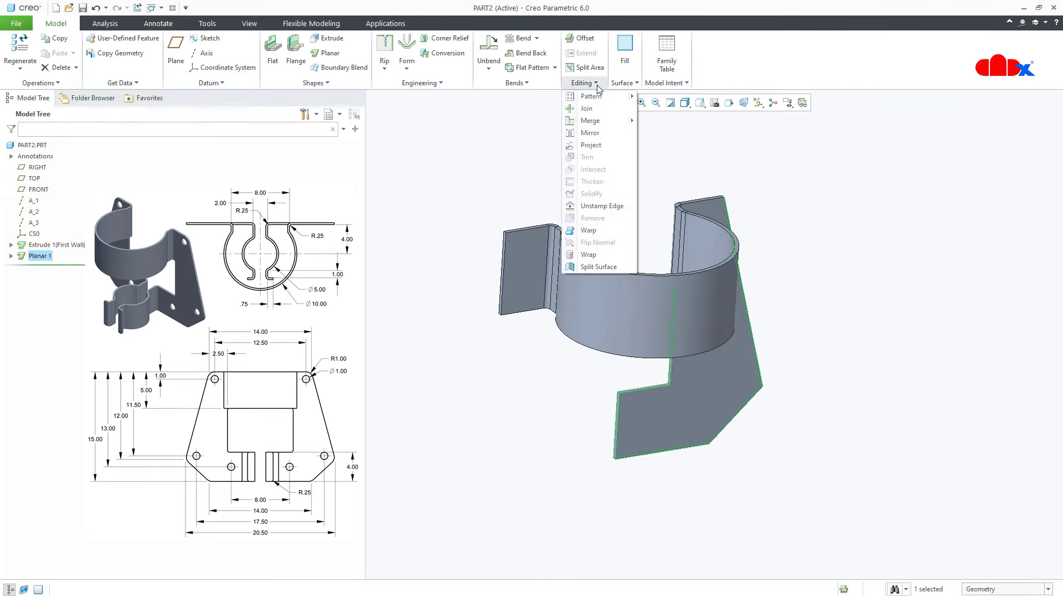
{"action": "left_click", "coordinate": [587, 134]}
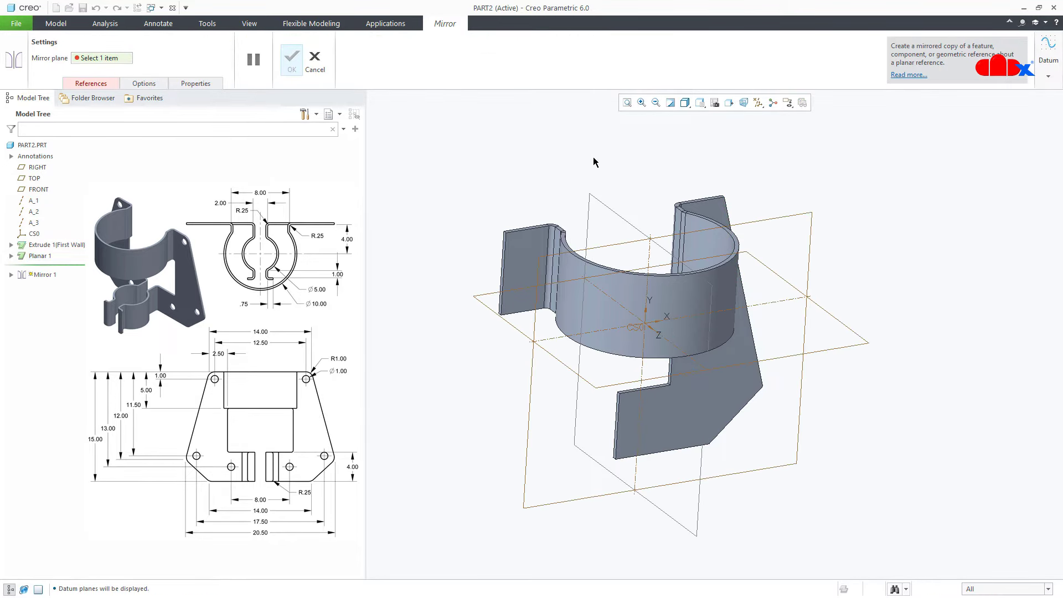
{"action": "left_click", "coordinate": [602, 205]}
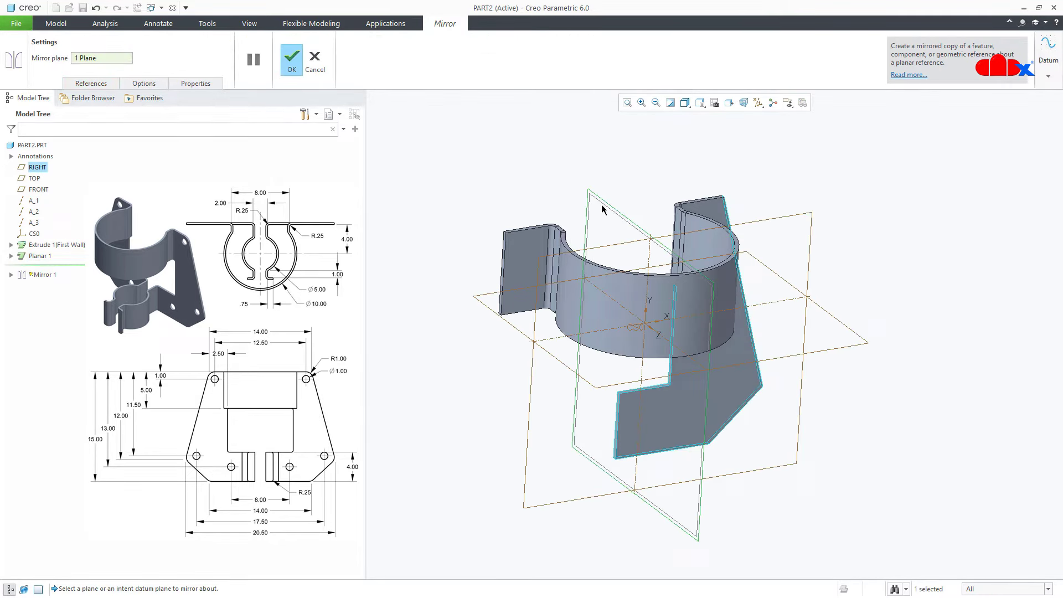
{"action": "middle_click", "coordinate": [653, 178]}
{"action": "key", "text": "ctrl+alt+p"}
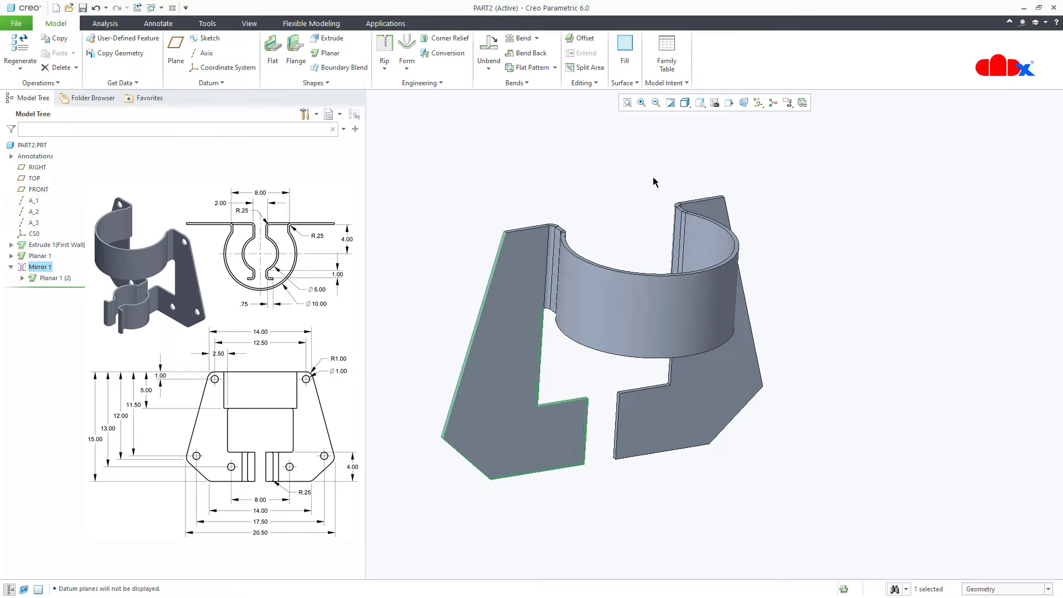
Step: Start a flange wall on the inner vertical edge of the mirrored wall's foot and open its profile sketch at the end of the wall
{"action": "mouse_move", "coordinate": [653, 177]}
{"action": "middle_mouse_down"}
{"action": "mouse_move", "coordinate": [576, 241]}
{"action": "mouse_move", "coordinate": [700, 409]}
{"action": "mouse_move", "coordinate": [685, 410]}
{"action": "mouse_move", "coordinate": [699, 411]}
{"action": "mouse_move", "coordinate": [691, 375]}
{"action": "mouse_move", "coordinate": [688, 407]}
{"action": "mouse_move", "coordinate": [715, 426]}
{"action": "mouse_move", "coordinate": [704, 455]}
{"action": "middle_mouse_up"}
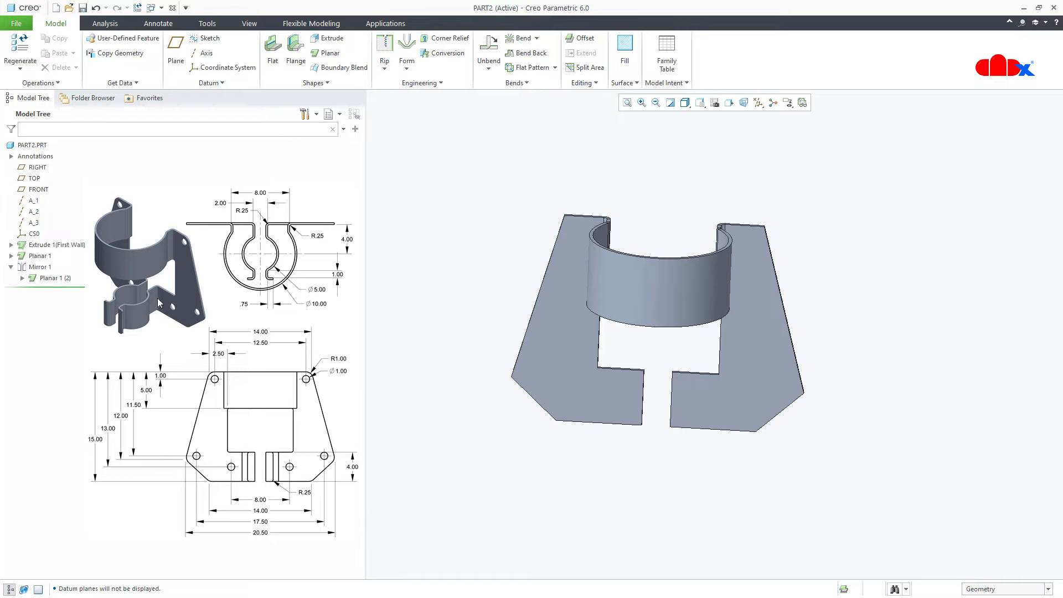
{"action": "left_click", "coordinate": [296, 55]}
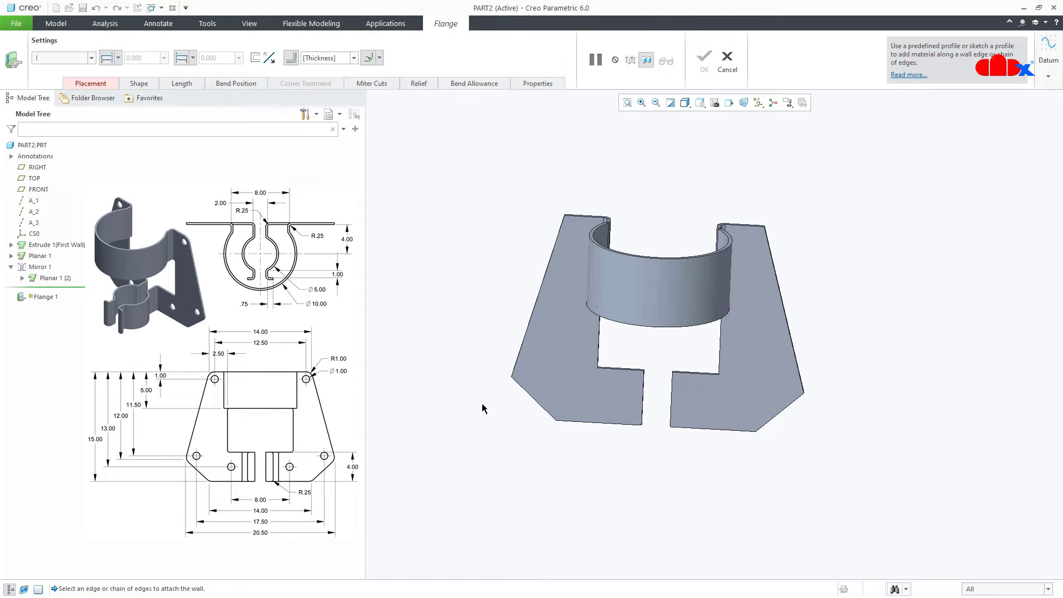
{"action": "middle_click_drag", "start_coordinate": [626, 432], "coordinate": [631, 441]}
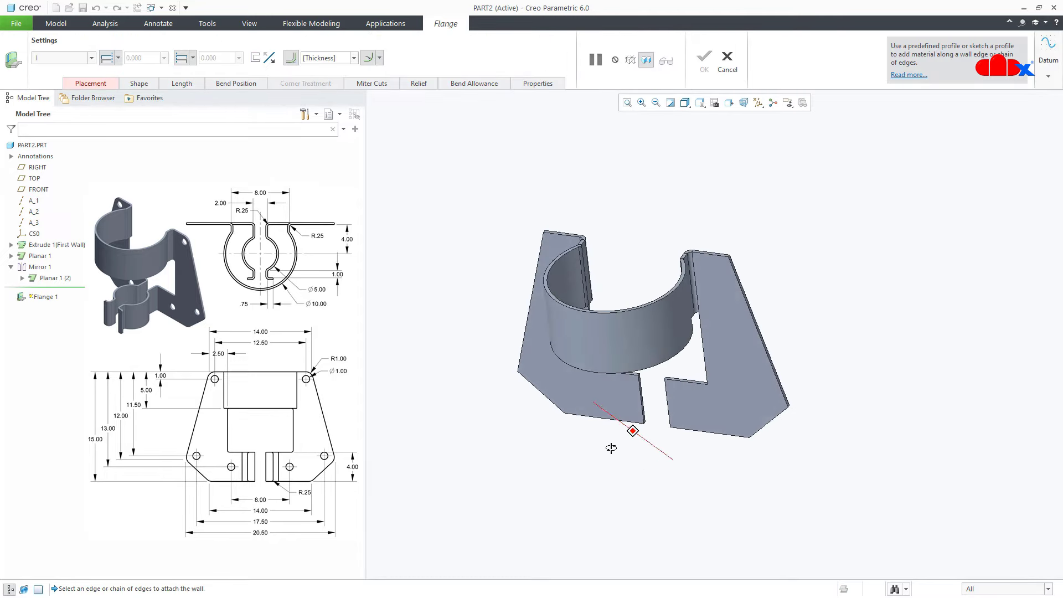
{"action": "left_click", "coordinate": [643, 421]}
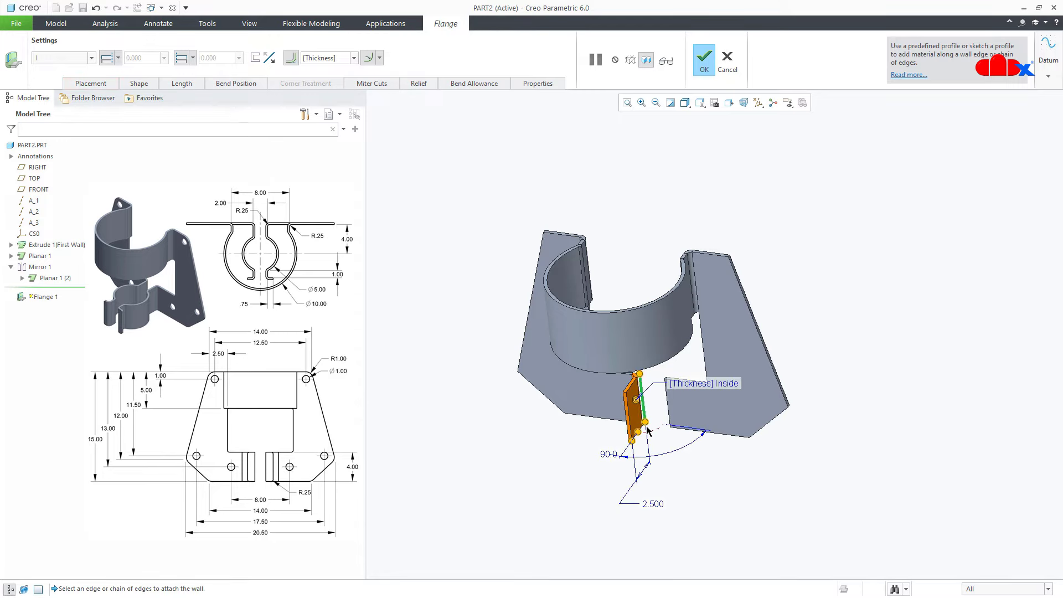
{"action": "left_click", "coordinate": [139, 83]}
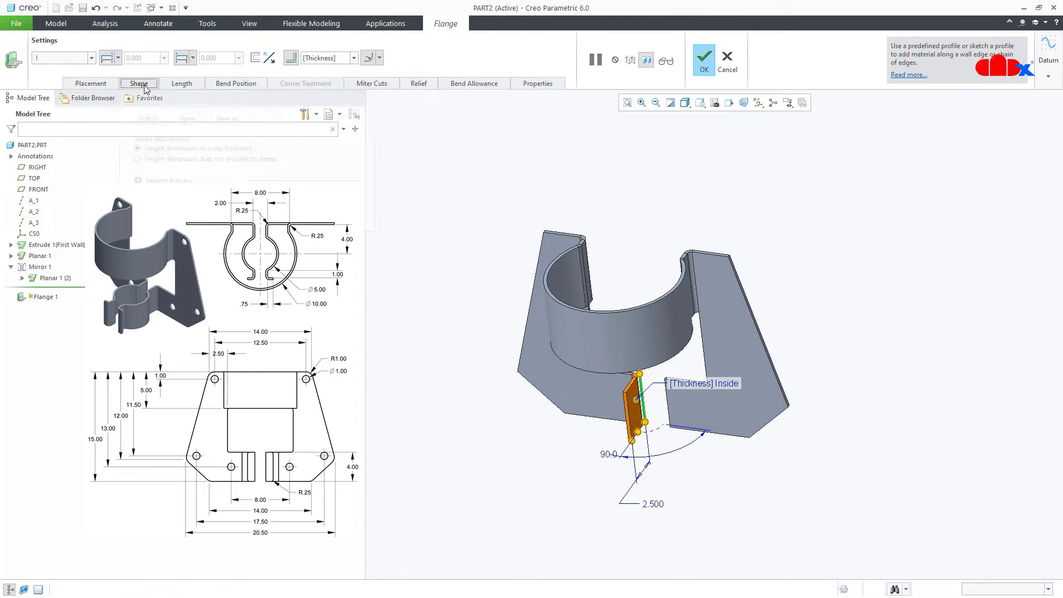
{"action": "left_click", "coordinate": [148, 119]}
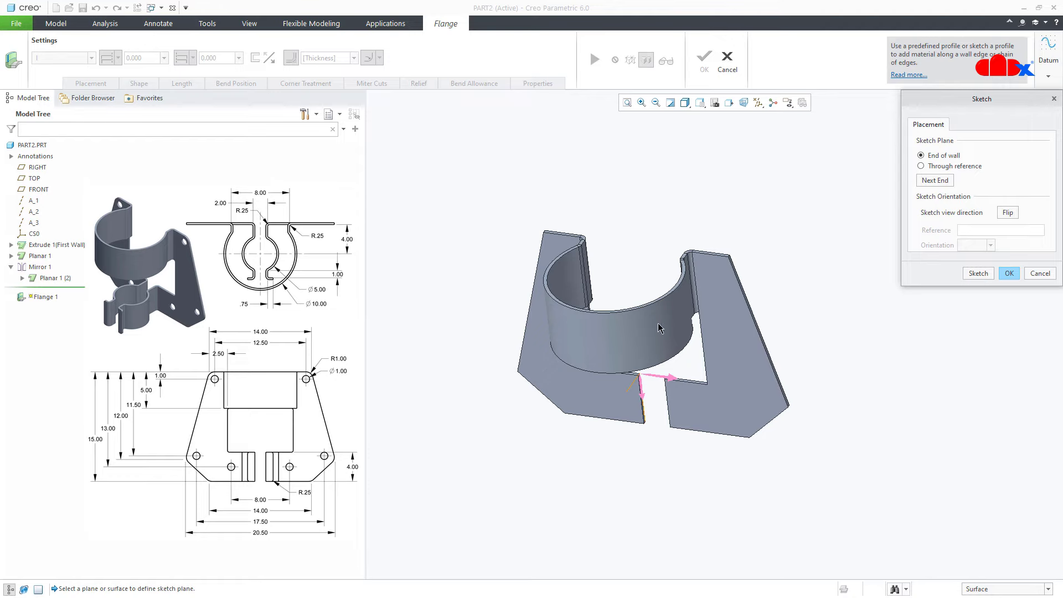
{"action": "left_click", "coordinate": [976, 274]}
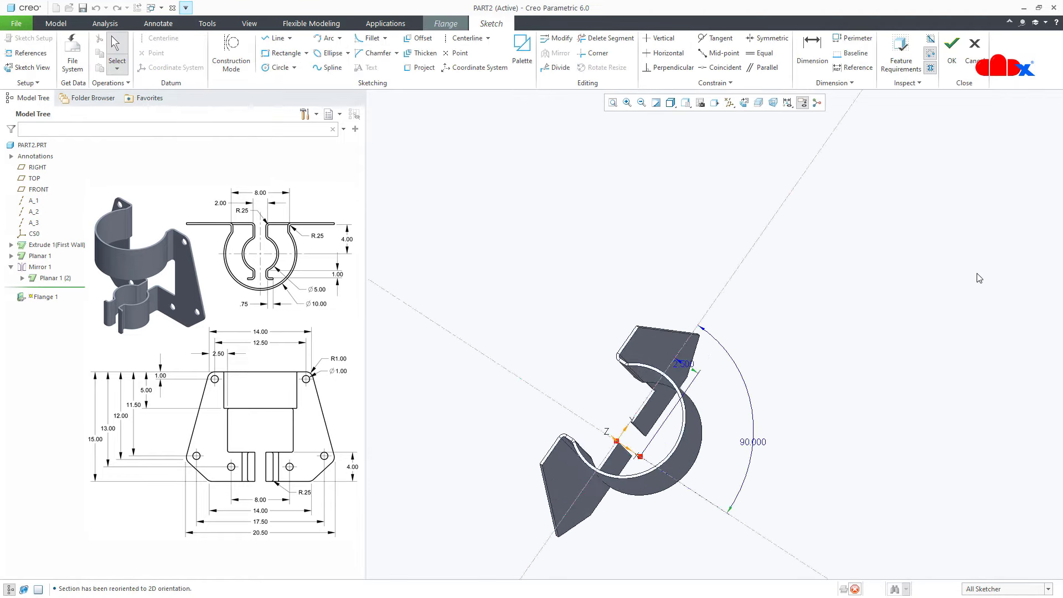
{"action": "scroll", "coordinate": [725, 382], "scroll_direction": "up", "scroll_amount": 3}
{"action": "scroll", "coordinate": [687, 498], "scroll_direction": "down", "scroll_amount": 5}
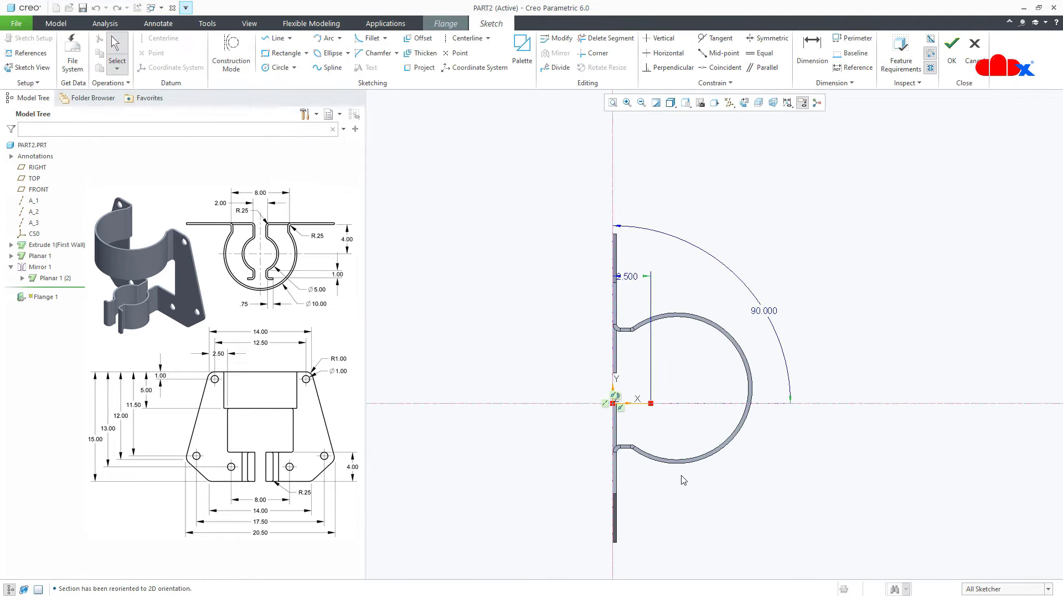
Step: Add the ring wall's outer surface as a sketch reference and draw a concentric circle with a radius of about 2
{"action": "left_click", "coordinate": [28, 53]}
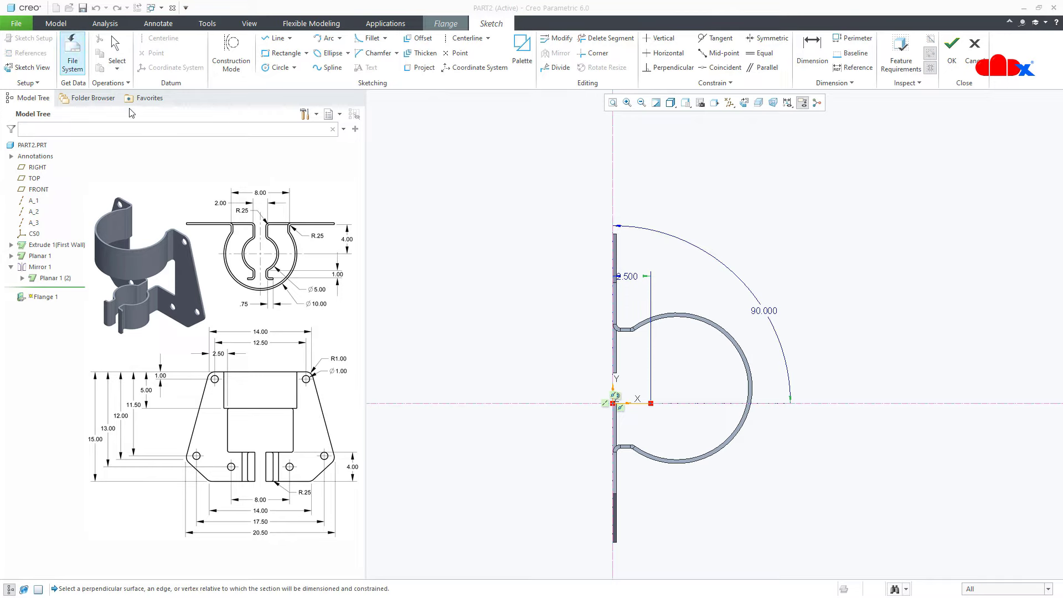
{"action": "left_click", "coordinate": [744, 435]}
{"action": "scroll", "coordinate": [781, 444], "scroll_direction": "down", "scroll_amount": 1}
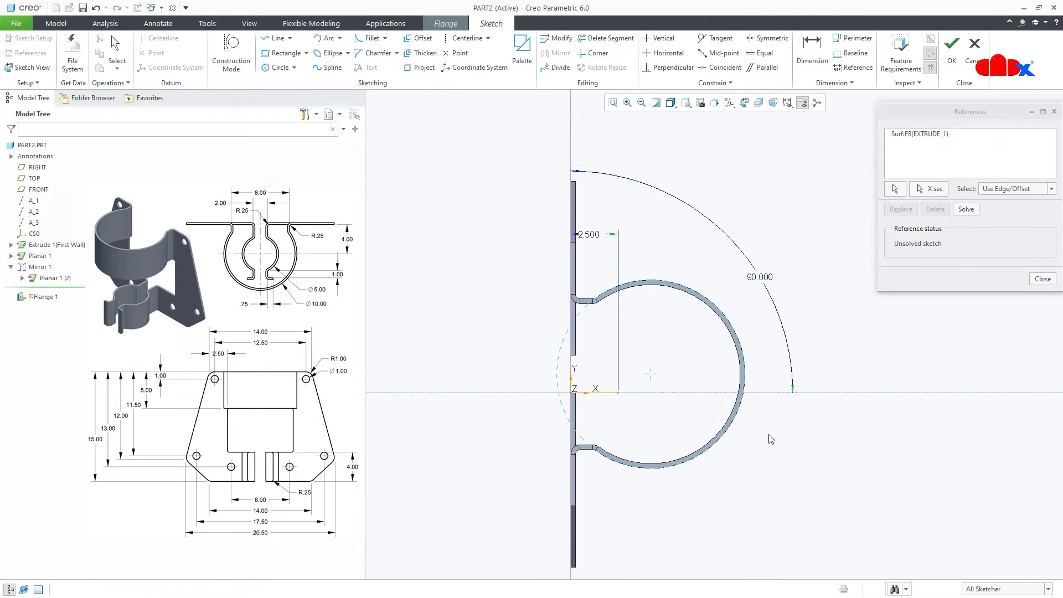
{"action": "left_click", "coordinate": [278, 67]}
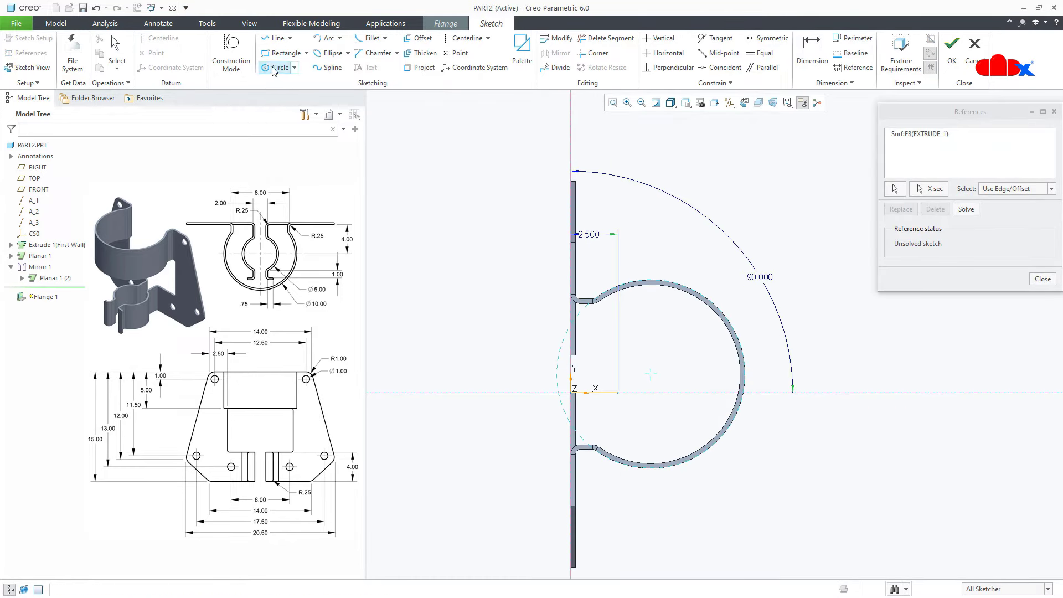
{"action": "left_click", "coordinate": [646, 382]}
{"action": "left_click", "coordinate": [642, 412]}
{"action": "middle_click", "coordinate": [642, 425]}
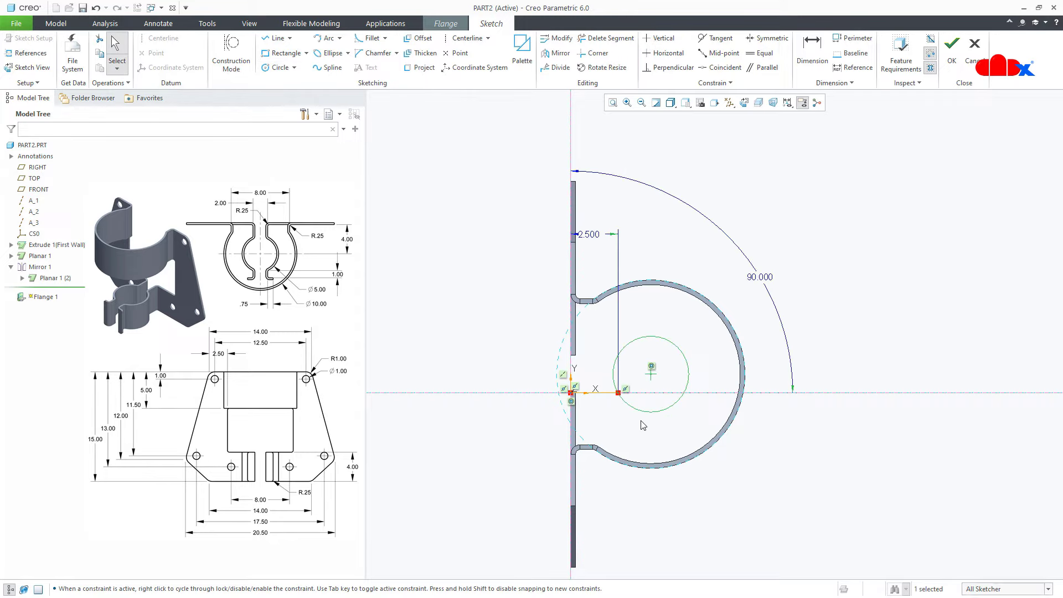
Step: Sketch a horizontal line about 1.44 long outward from the circle, ending in a perpendicular lip about 0.86 long
{"action": "right_click", "coordinate": [775, 442]}
{"action": "left_click", "coordinate": [797, 464]}
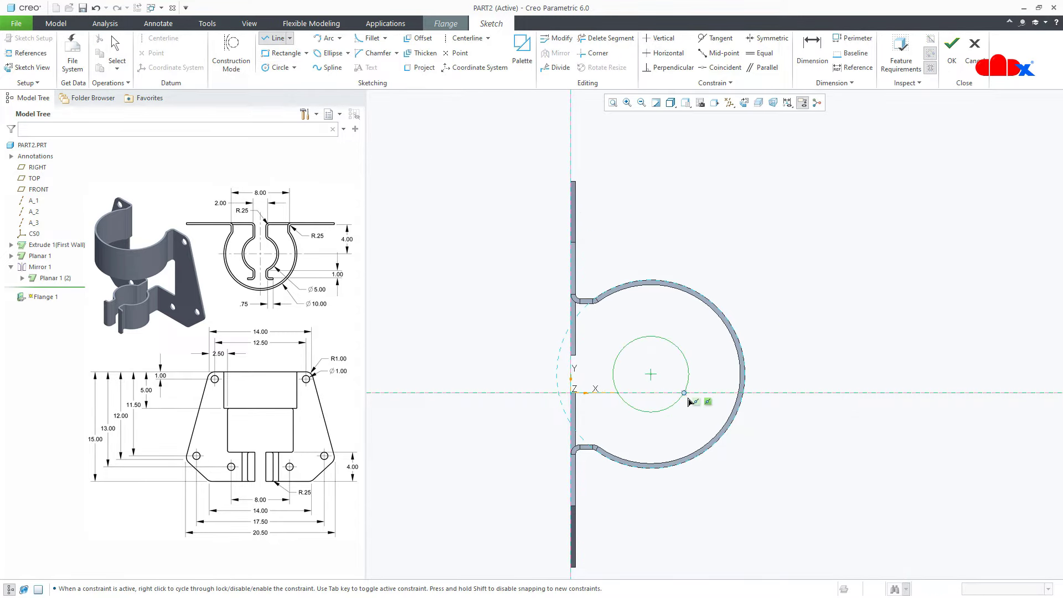
{"action": "left_click", "coordinate": [689, 399]}
{"action": "left_click", "coordinate": [710, 394]}
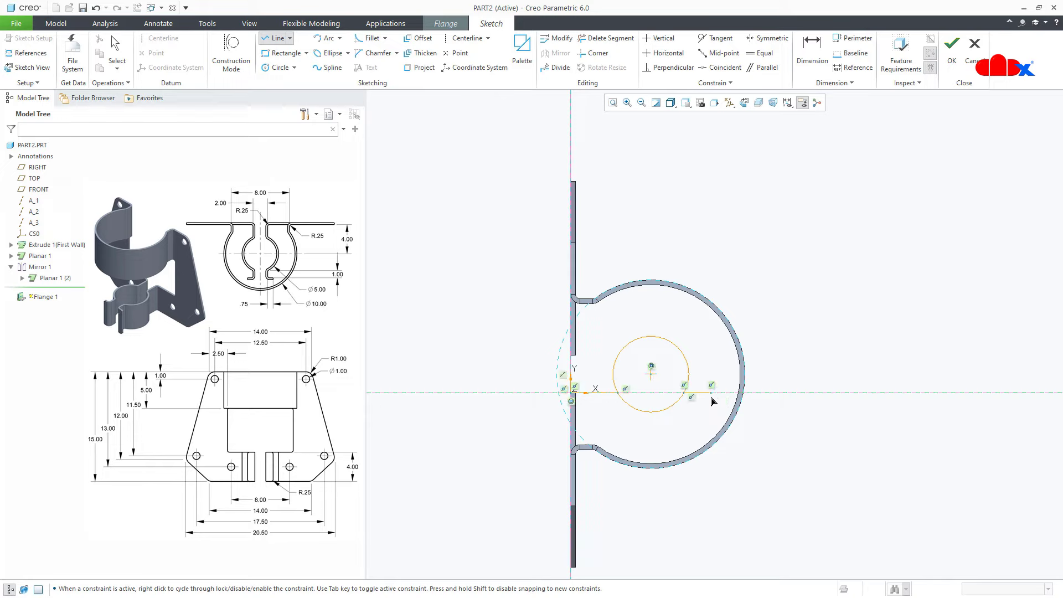
{"action": "left_click", "coordinate": [711, 409]}
{"action": "middle_click", "coordinate": [712, 412]}
{"action": "middle_click", "coordinate": [714, 416]}
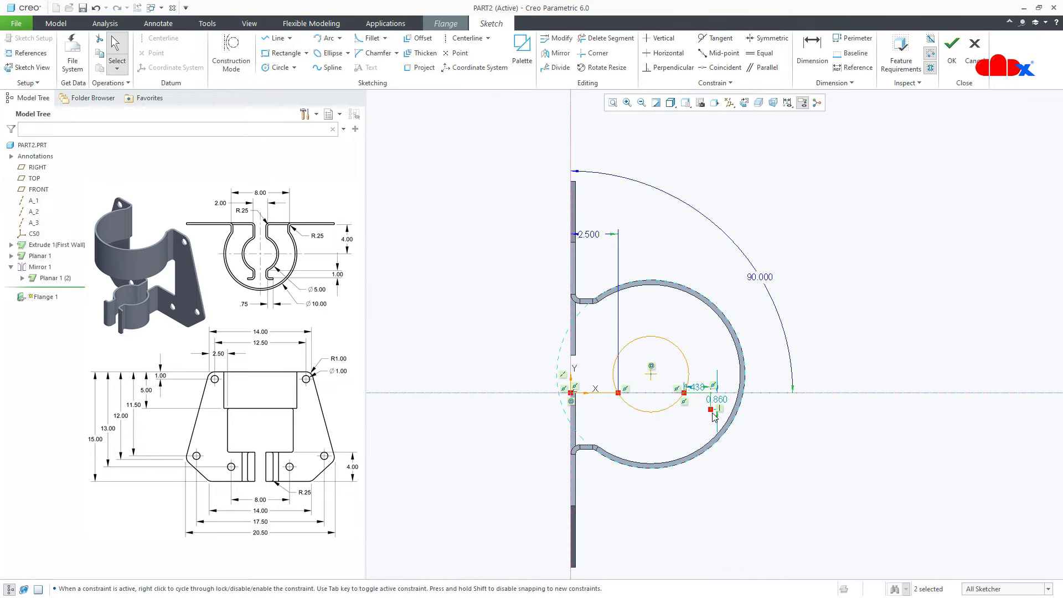
Step: Trim away the circle's upper arc, keeping the lower arc between the two horizontal lines
{"action": "left_click", "coordinate": [606, 38]}
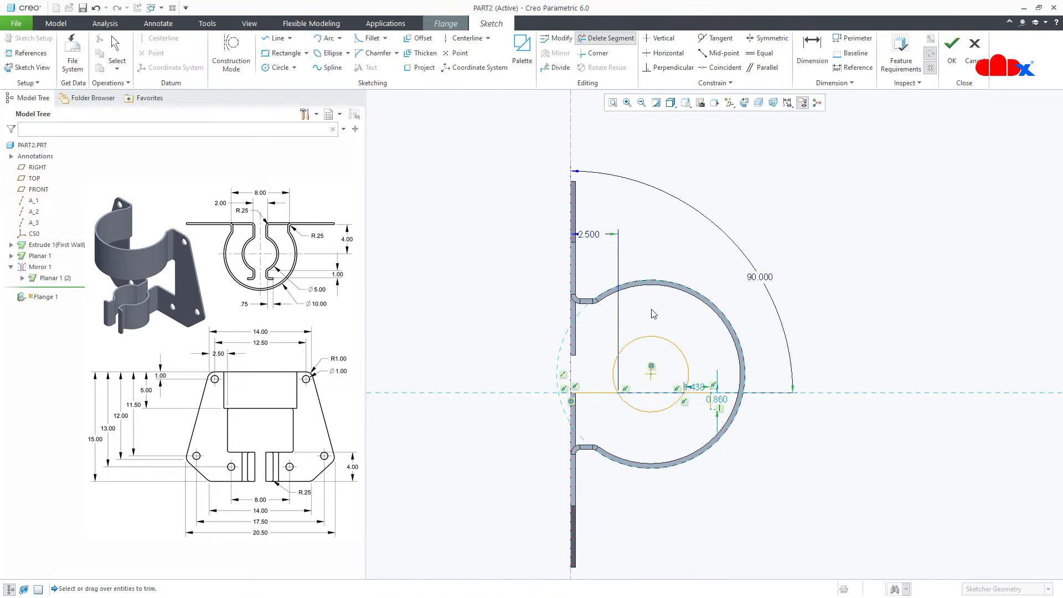
{"action": "left_click_drag", "start_coordinate": [645, 354], "coordinate": [647, 357]}
{"action": "middle_click", "coordinate": [714, 457]}
{"action": "scroll", "coordinate": [714, 456], "scroll_direction": "up", "scroll_amount": 2}
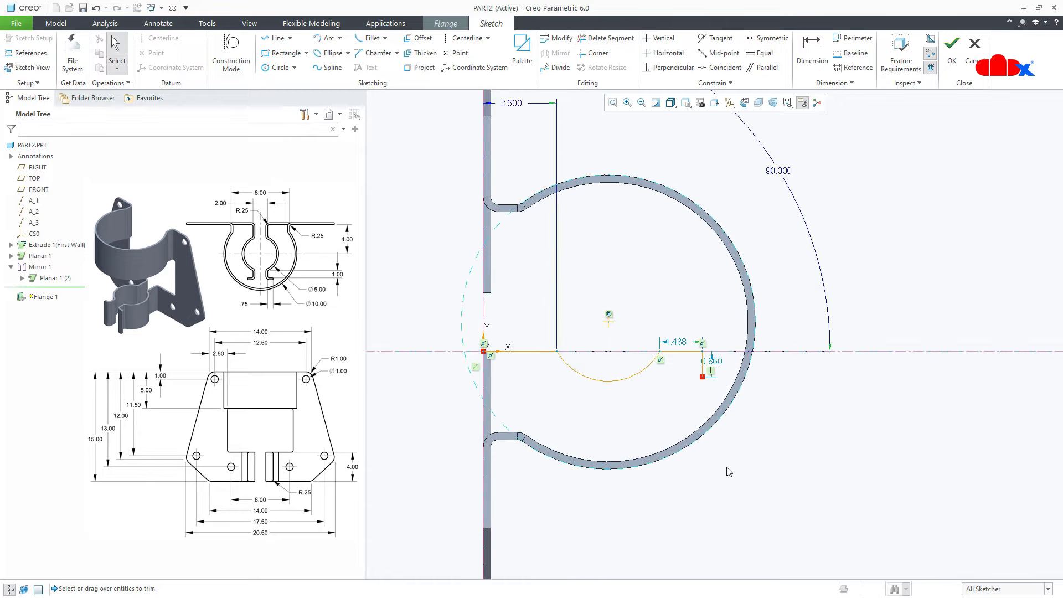
{"action": "mouse_move", "coordinate": [714, 457]}
{"action": "middle_mouse_down"}
{"action": "mouse_move", "coordinate": [701, 443]}
{"action": "mouse_move", "coordinate": [721, 462]}
{"action": "middle_mouse_up"}
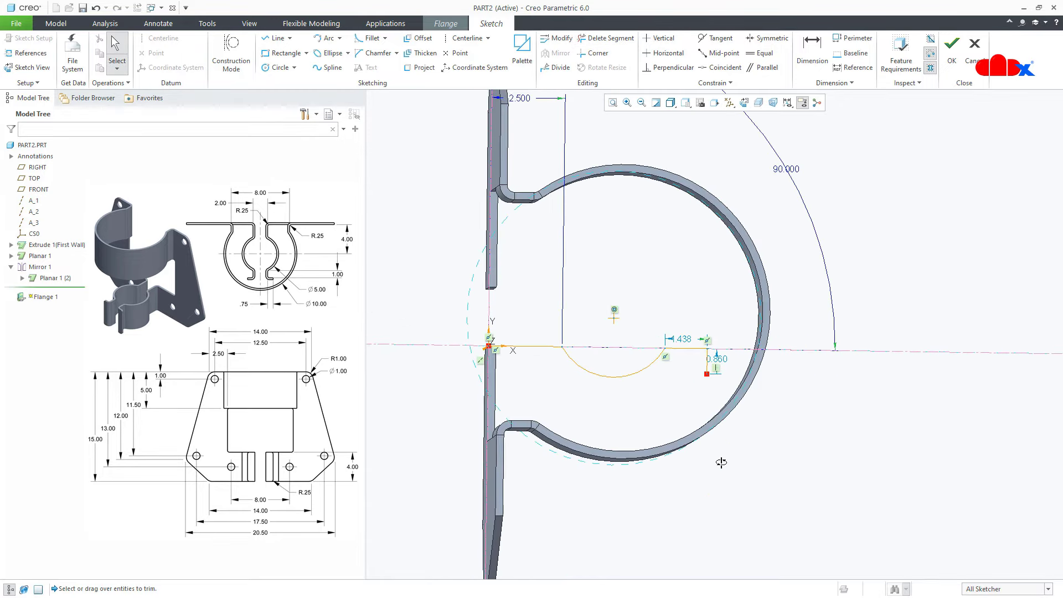
{"action": "key", "text": "ctrl+d"}
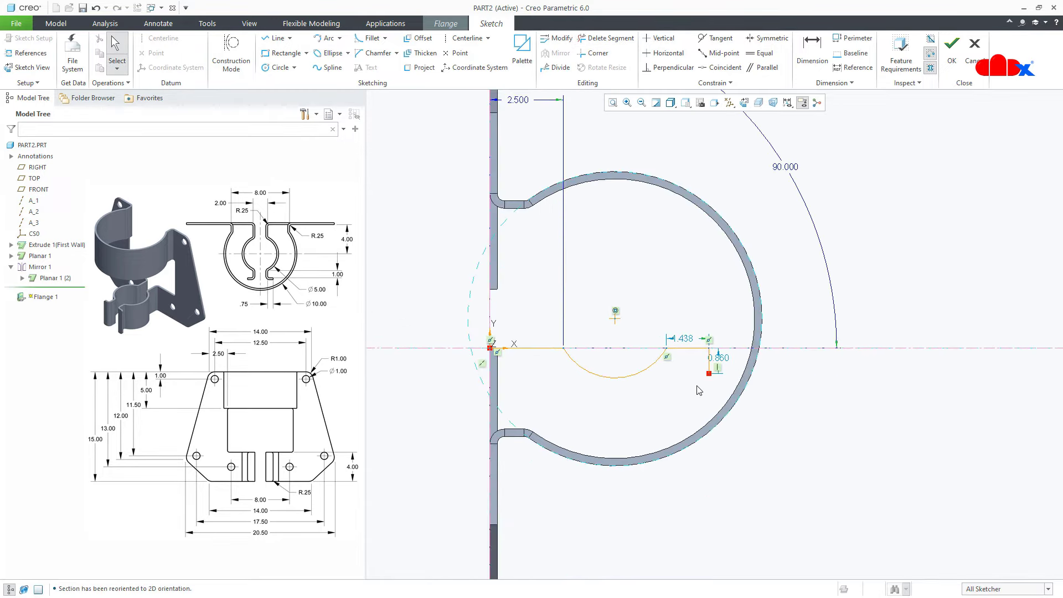
Step: Set the horizontal line beyond the arc to 1 and the end lip's length to 0.75
{"action": "double_click", "coordinate": [691, 341]}
{"action": "type", "text": "1"}
{"action": "key", "text": "Return"}
{"action": "double_click", "coordinate": [706, 360]}
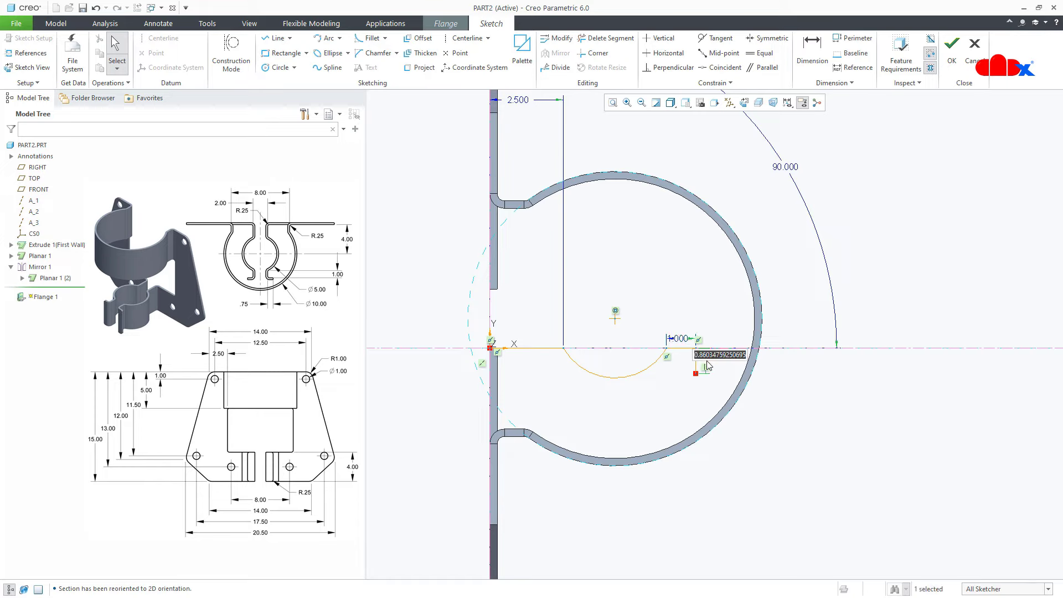
{"action": "type", "text": ".75"}
{"action": "key", "text": "Return"}
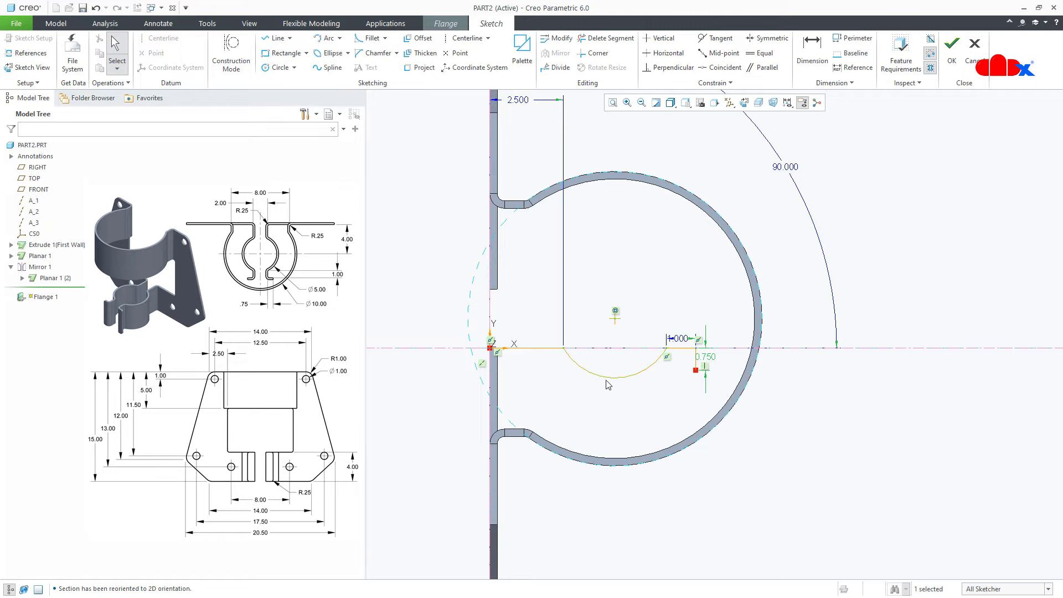
{"action": "scroll", "coordinate": [608, 384], "scroll_direction": "up", "scroll_amount": 2}
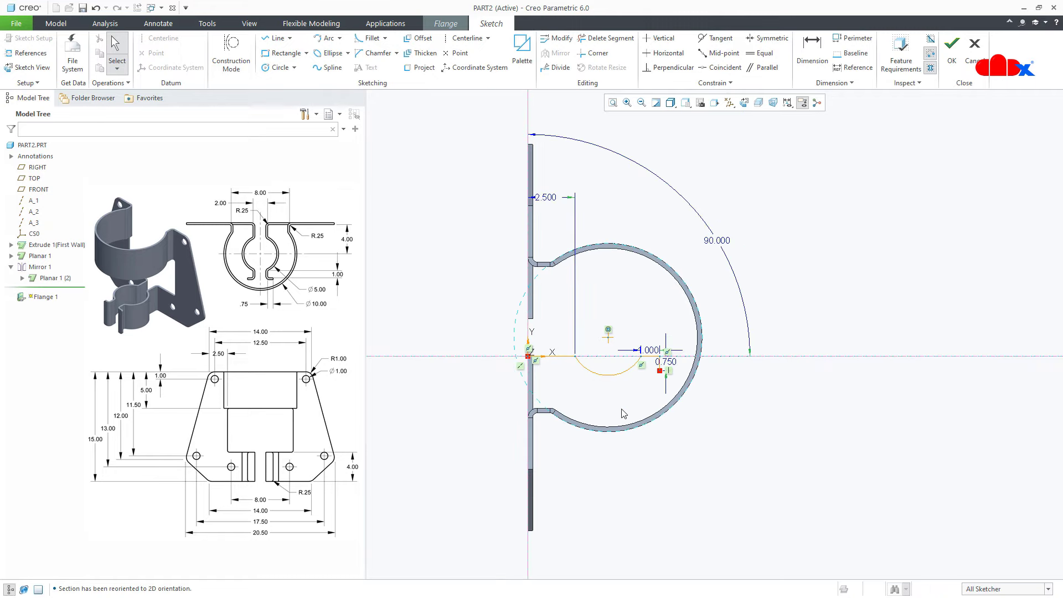
Step: Delete the 2.5 horizontal dimension on the clamp profile and set the arc's diameter to 5
{"action": "left_click", "coordinate": [548, 199]}
{"action": "key", "text": "Delete"}
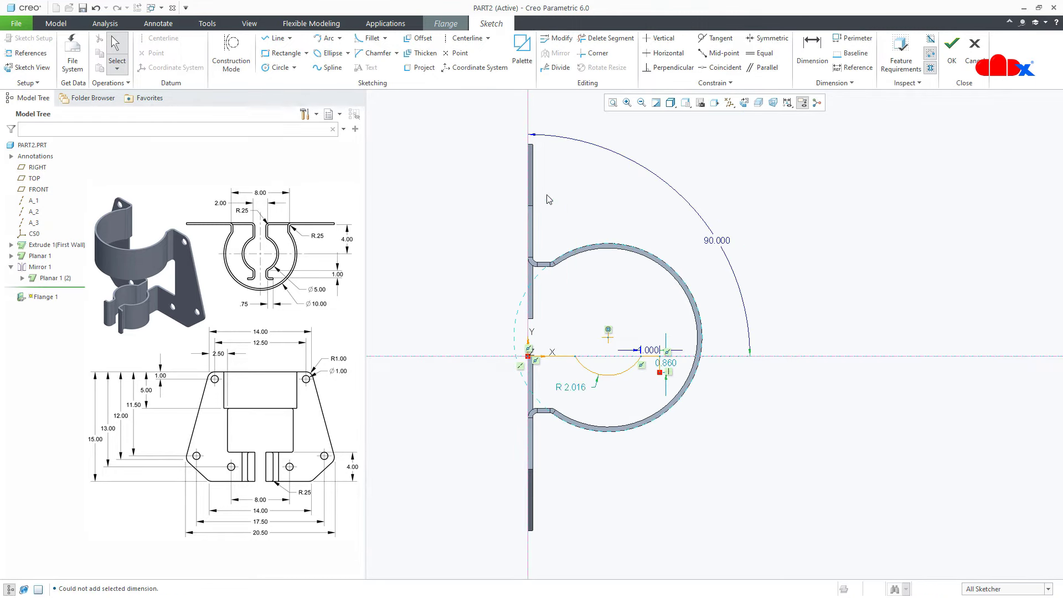
{"action": "left_click", "coordinate": [809, 55]}
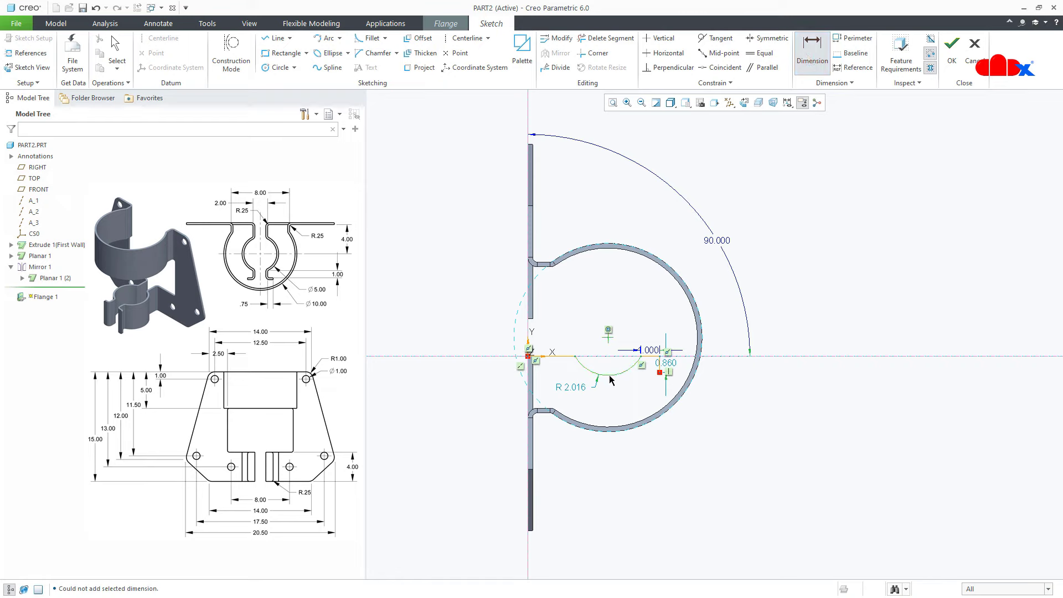
{"action": "middle_click", "coordinate": [642, 471]}
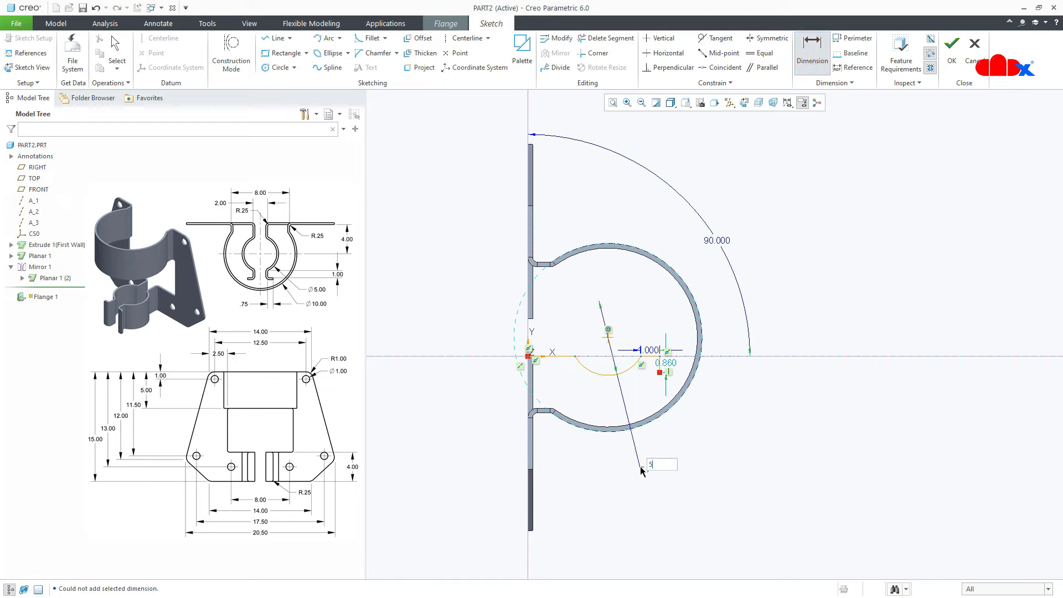
{"action": "type", "text": "5"}
{"action": "key", "text": "Return"}
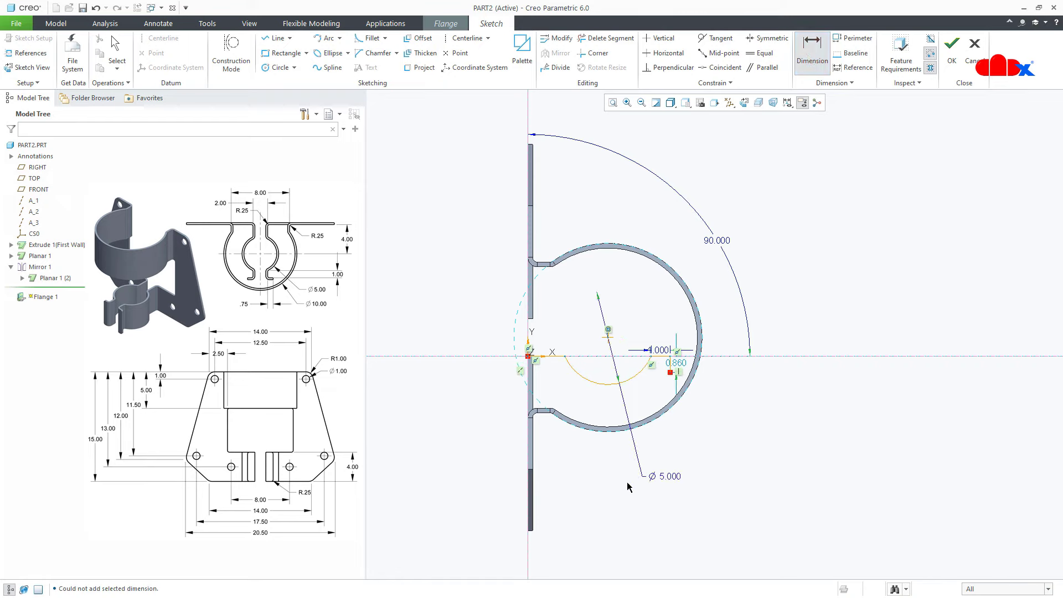
Step: Finish the clamp profile sketch and complete the flange
{"action": "right_click", "coordinate": [811, 390]}
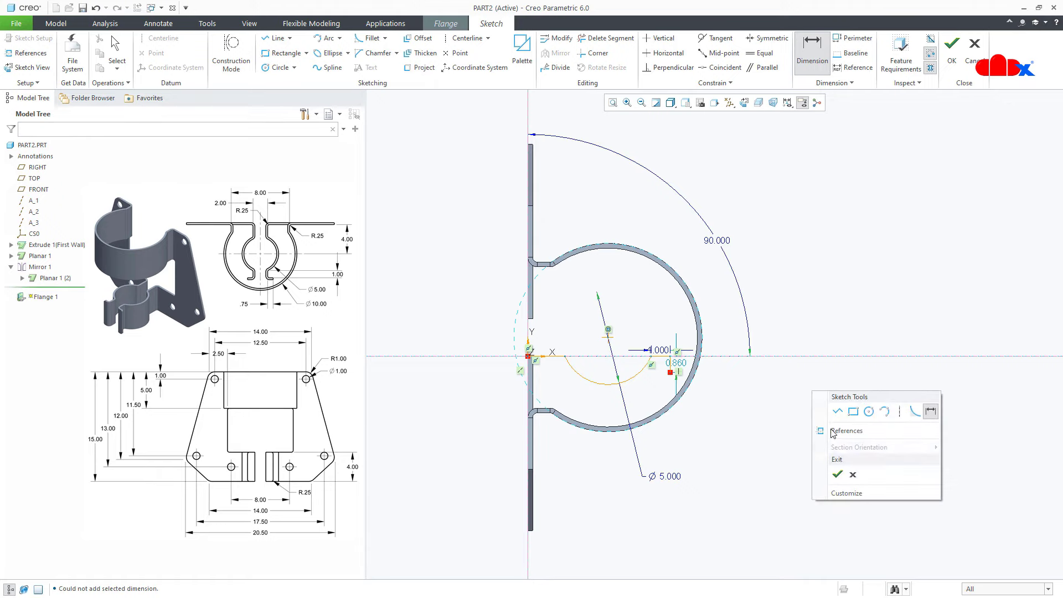
{"action": "left_click", "coordinate": [837, 474]}
{"action": "mouse_move", "coordinate": [673, 354]}
{"action": "middle_mouse_down"}
{"action": "mouse_move", "coordinate": [674, 394]}
{"action": "mouse_move", "coordinate": [613, 415]}
{"action": "mouse_move", "coordinate": [666, 474]}
{"action": "mouse_move", "coordinate": [649, 452]}
{"action": "mouse_move", "coordinate": [615, 459]}
{"action": "mouse_move", "coordinate": [636, 462]}
{"action": "mouse_move", "coordinate": [636, 420]}
{"action": "mouse_move", "coordinate": [627, 444]}
{"action": "middle_mouse_up"}
{"action": "middle_click", "coordinate": [633, 449]}
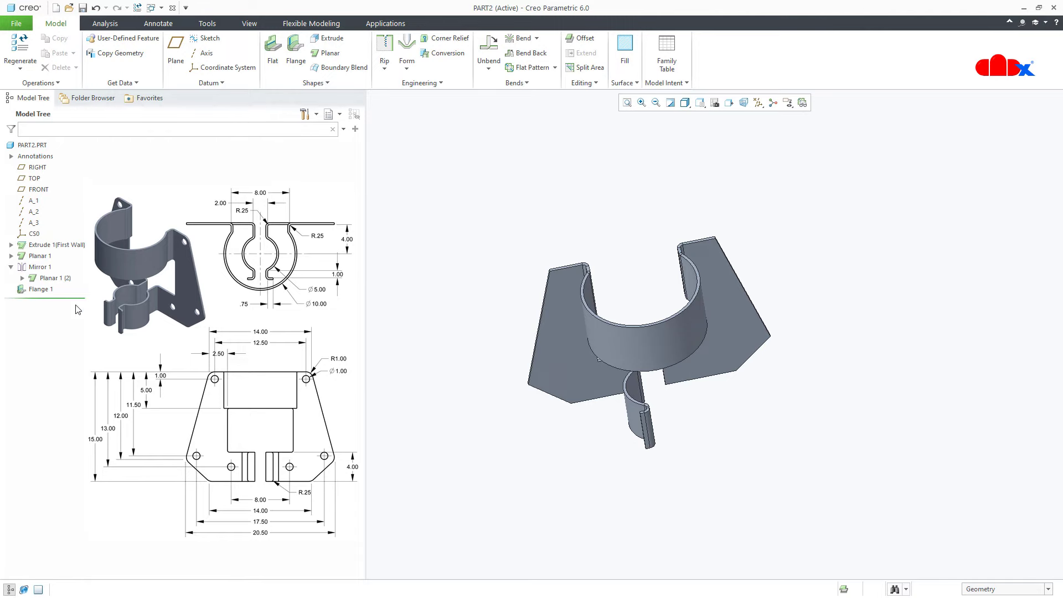
Step: Mirror the clamp flange about the RIGHT datum plane and hide the datum planes again
{"action": "left_click", "coordinate": [43, 289]}
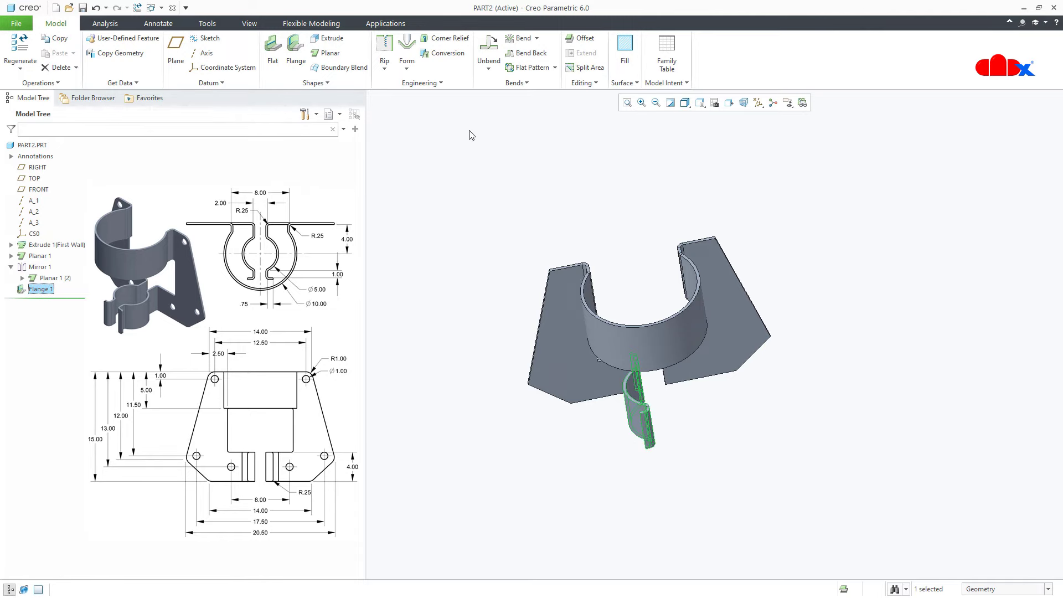
{"action": "left_click", "coordinate": [582, 83]}
{"action": "left_click", "coordinate": [586, 133]}
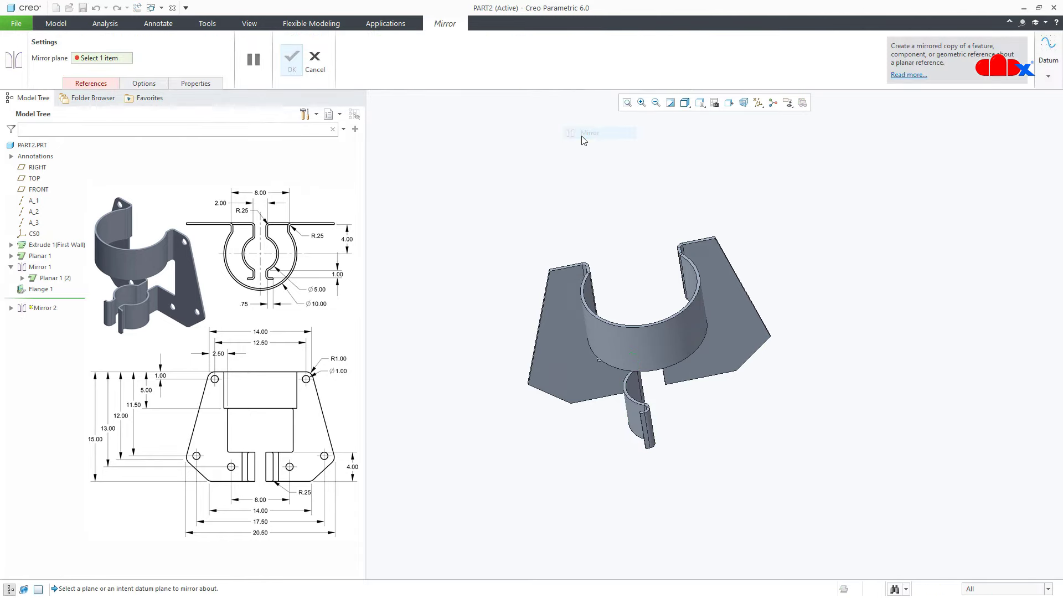
{"action": "key", "text": "ctrl+shift+p"}
{"action": "left_click", "coordinate": [626, 244]}
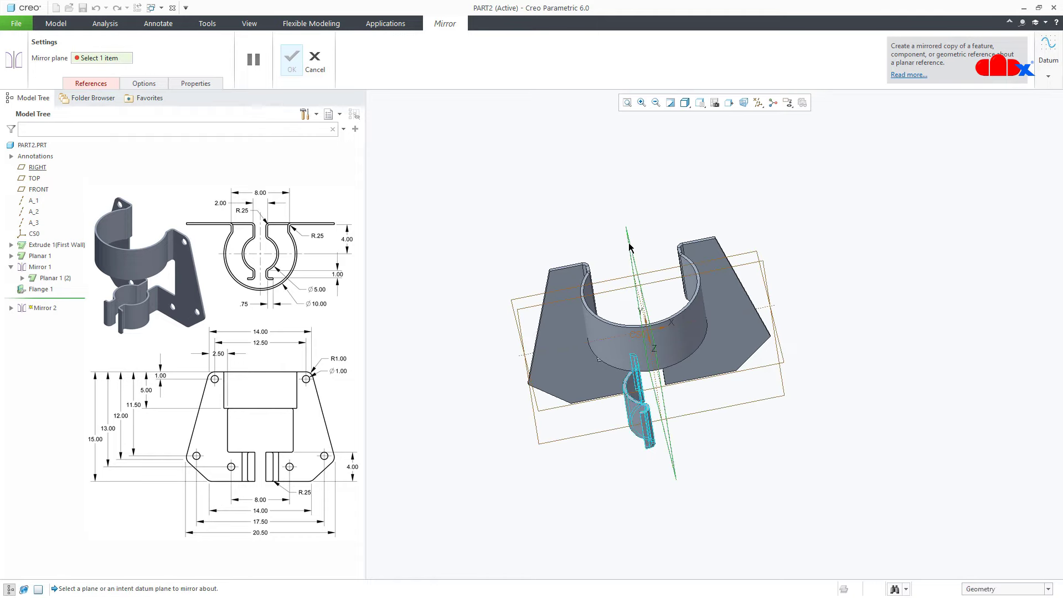
{"action": "middle_click", "coordinate": [618, 253]}
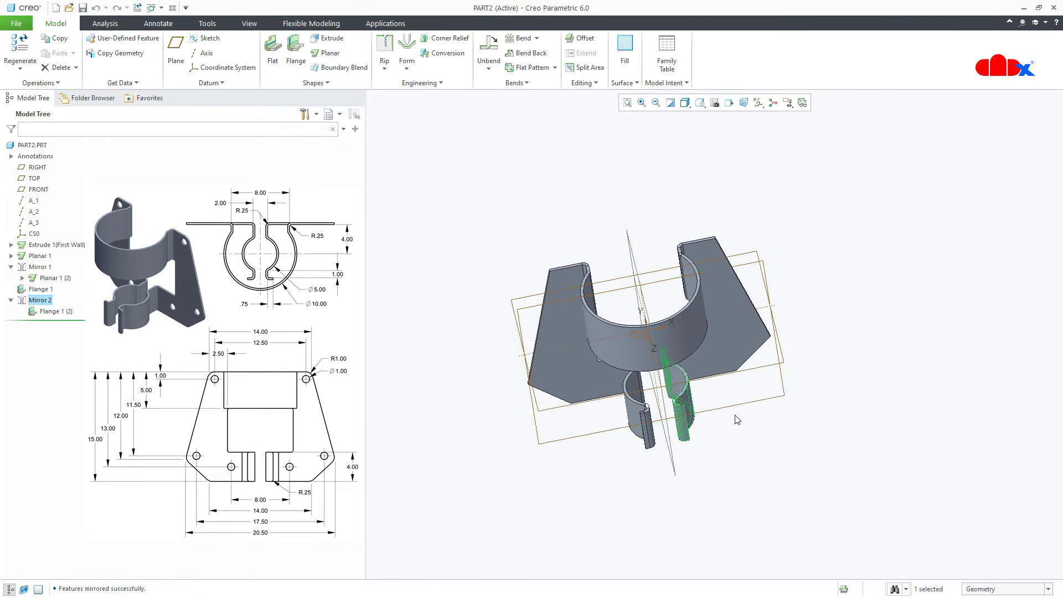
{"action": "left_click", "coordinate": [744, 432]}
{"action": "key", "text": "ctrl+shift+p"}
{"action": "mouse_move", "coordinate": [750, 441]}
{"action": "middle_mouse_down"}
{"action": "mouse_move", "coordinate": [751, 418]}
{"action": "mouse_move", "coordinate": [731, 465]}
{"action": "mouse_move", "coordinate": [774, 382]}
{"action": "middle_mouse_up"}
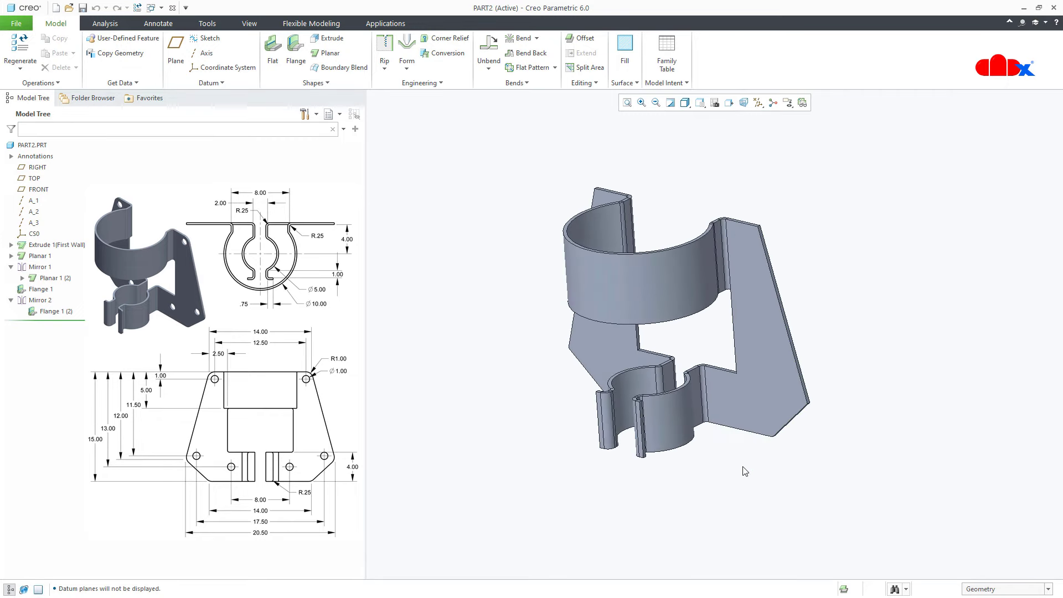
{"action": "mouse_move", "coordinate": [745, 471]}
{"action": "middle_mouse_down"}
{"action": "mouse_move", "coordinate": [739, 454]}
{"action": "mouse_move", "coordinate": [750, 476]}
{"action": "mouse_move", "coordinate": [736, 462]}
{"action": "mouse_move", "coordinate": [765, 459]}
{"action": "mouse_move", "coordinate": [747, 485]}
{"action": "middle_mouse_up"}
{"action": "left_click", "coordinate": [530, 68]}
{"action": "left_click", "coordinate": [541, 60]}
{"action": "left_click", "coordinate": [602, 60]}
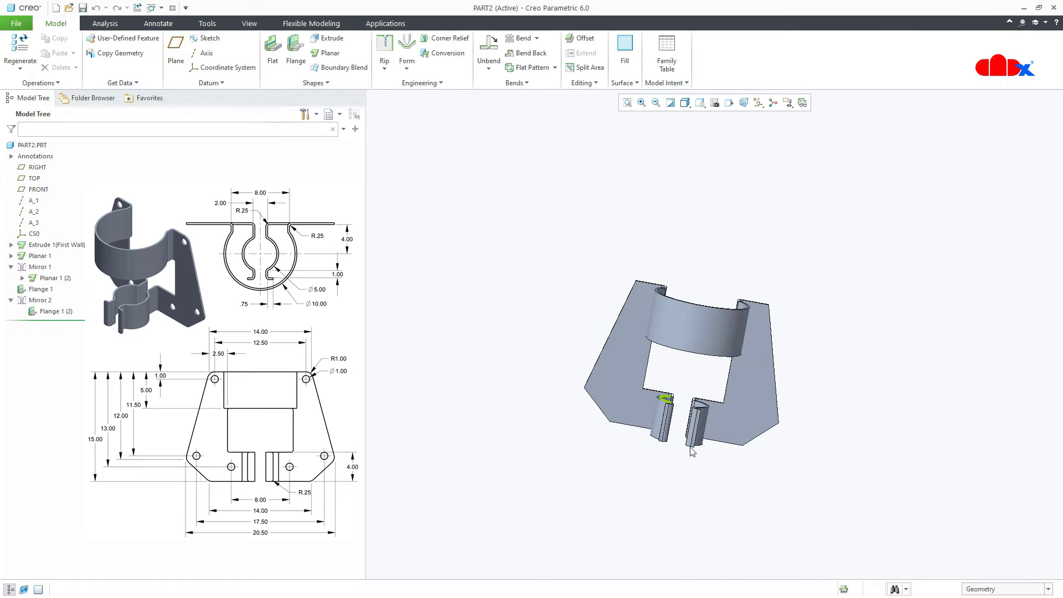
{"action": "key", "text": "ctrl+d"}
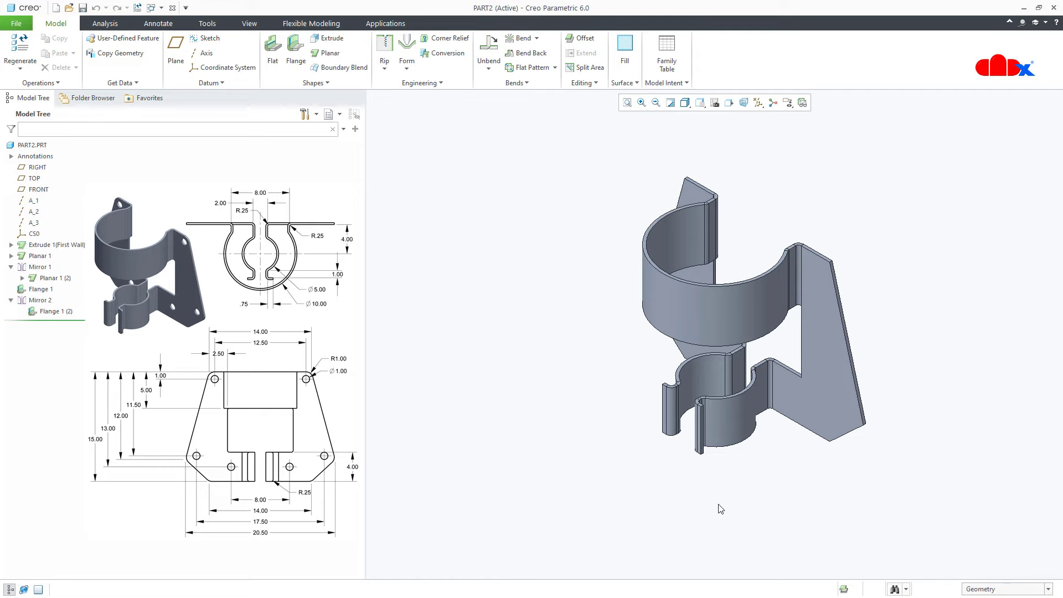
Step: Start an extrude on the flat side wall's face and sketch three equal circles about 1.12 in diameter on one side of the bracket
{"action": "left_click", "coordinate": [330, 37]}
{"action": "left_click", "coordinate": [834, 409]}
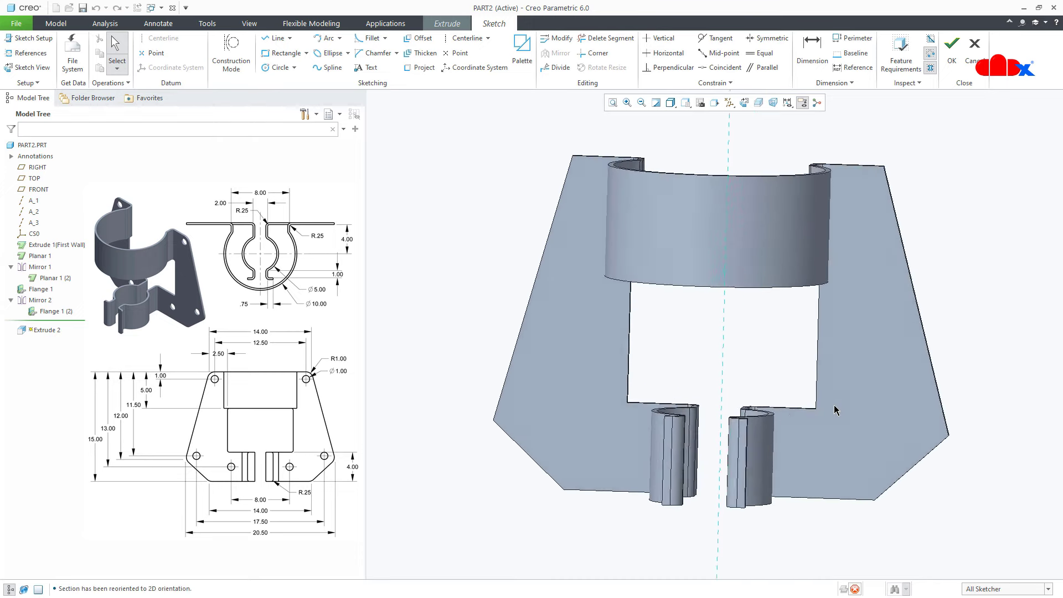
{"action": "left_click", "coordinate": [274, 67]}
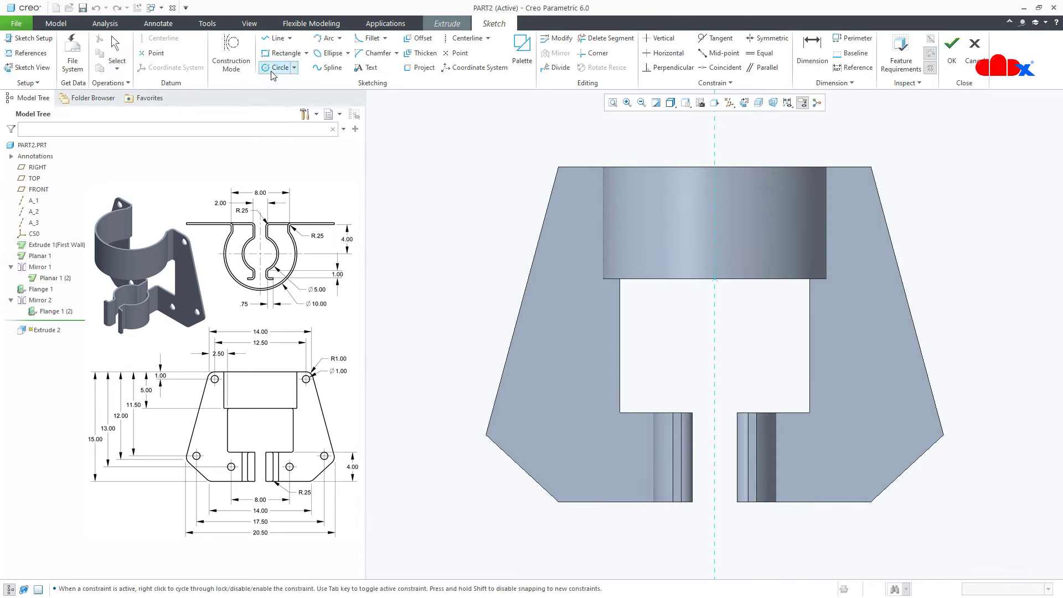
{"action": "left_click", "coordinate": [570, 184]}
{"action": "left_click", "coordinate": [573, 195]}
{"action": "left_click", "coordinate": [514, 425]}
{"action": "left_click", "coordinate": [515, 440]}
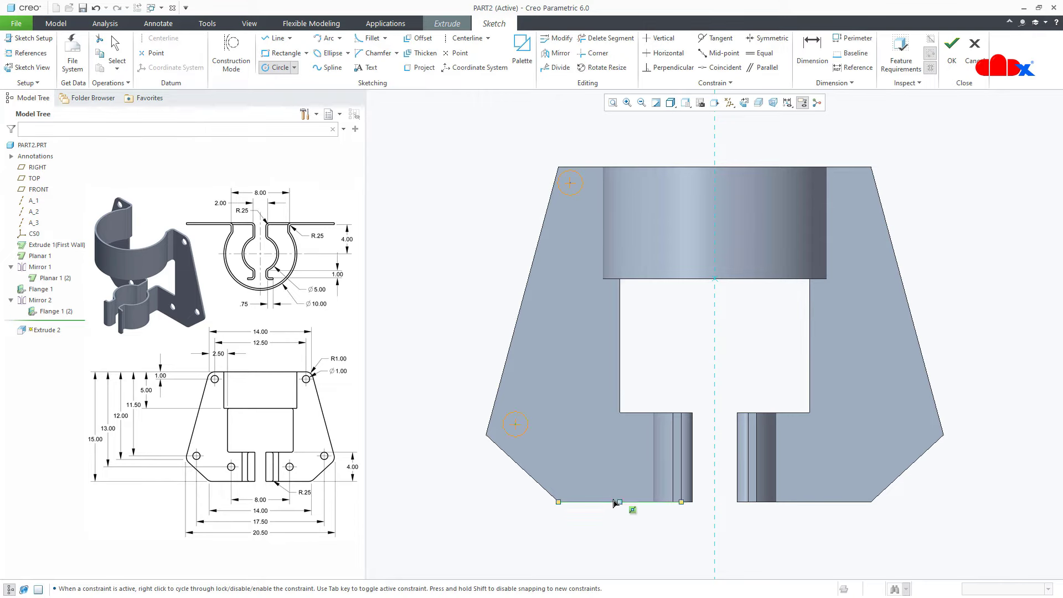
{"action": "left_click", "coordinate": [624, 463]}
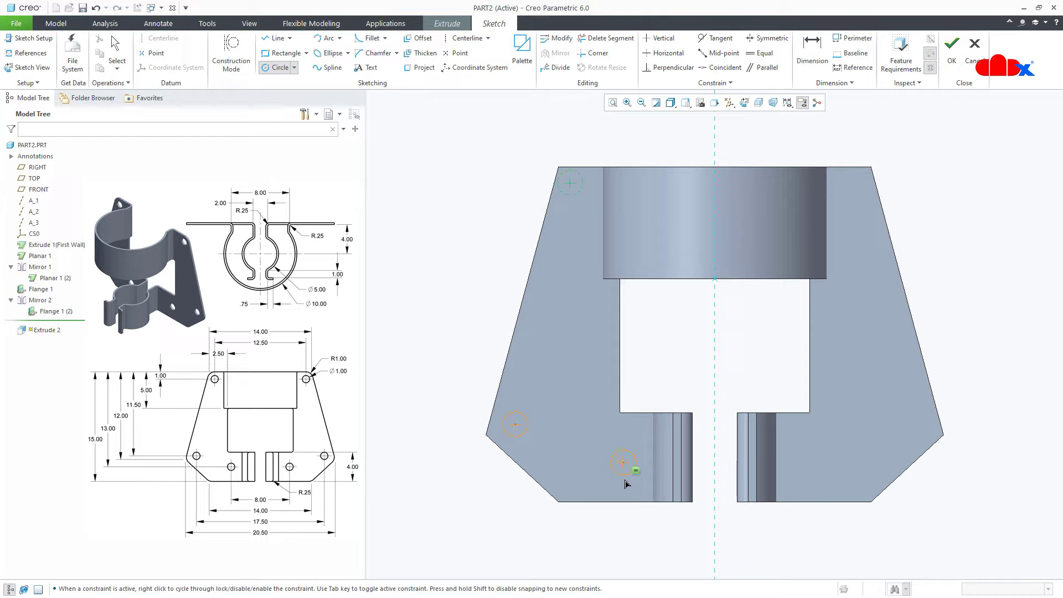
{"action": "left_click", "coordinate": [624, 476]}
{"action": "middle_click", "coordinate": [663, 536]}
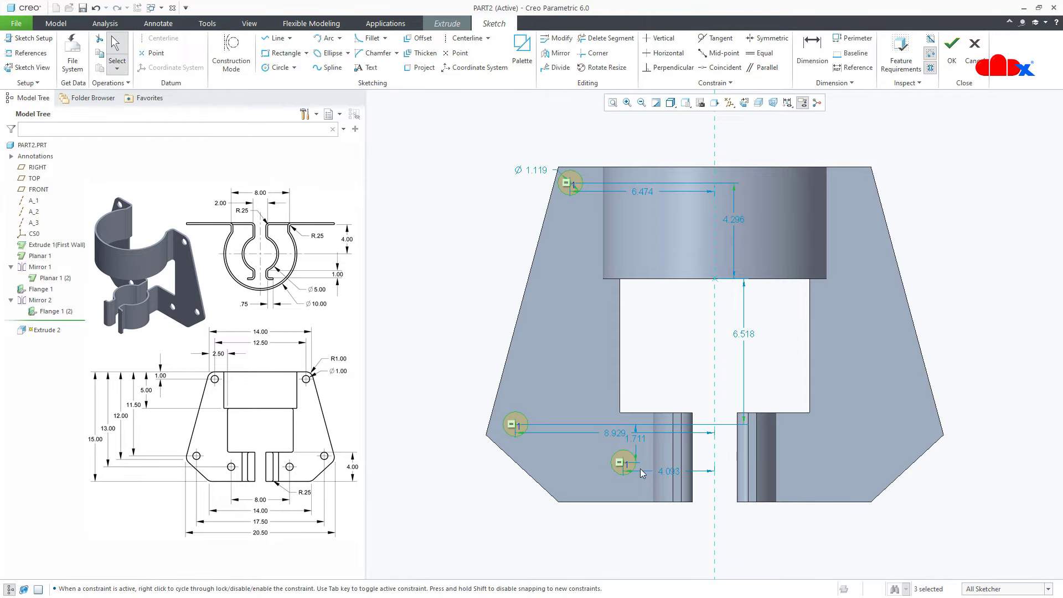
Step: Add a vertical centerline through the bracket's middle and mirror the three circles across it
{"action": "left_click", "coordinate": [467, 38]}
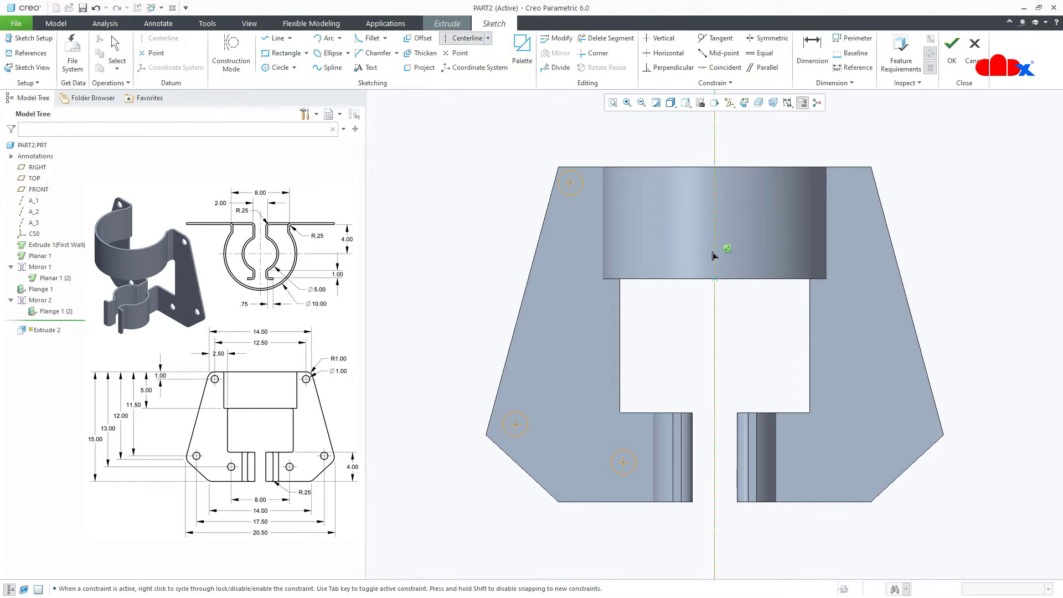
{"action": "middle_click", "coordinate": [694, 319]}
{"action": "mouse_move", "coordinate": [462, 136]}
{"action": "left_mouse_down"}
{"action": "mouse_move", "coordinate": [580, 416]}
{"action": "mouse_move", "coordinate": [645, 536]}
{"action": "left_mouse_up"}
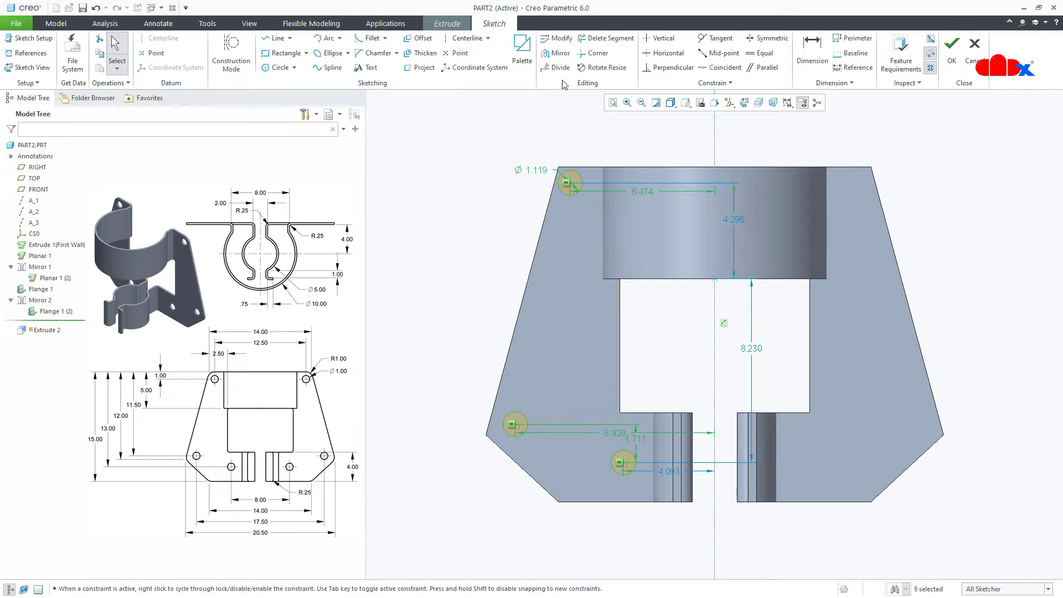
{"action": "left_click", "coordinate": [555, 52]}
{"action": "left_click", "coordinate": [714, 160]}
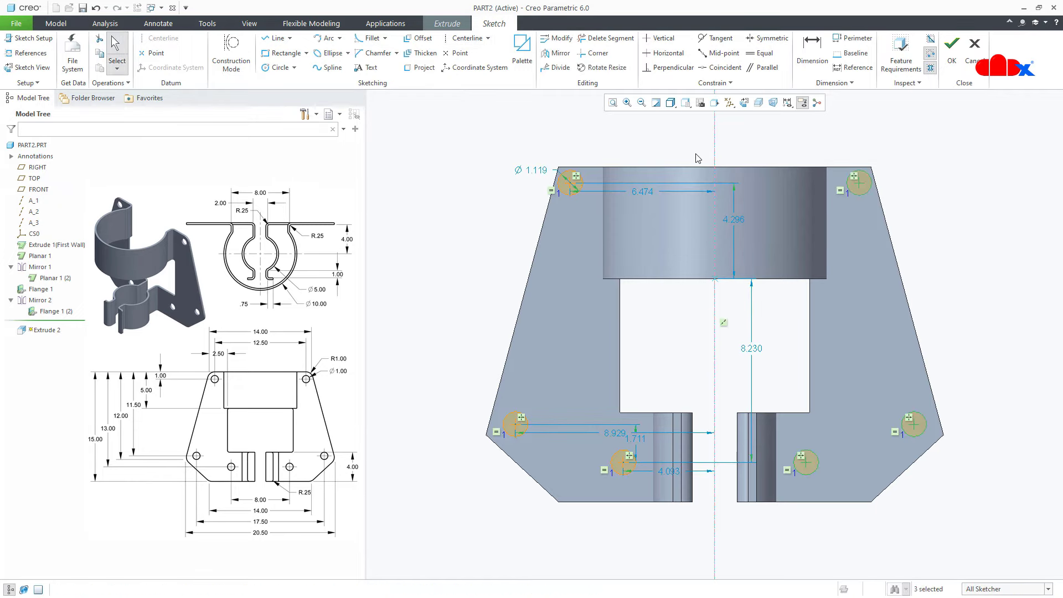
Step: Set the circles' diameter to 1 and the center distance between the two upper circles to 12.5
{"action": "double_click", "coordinate": [541, 171]}
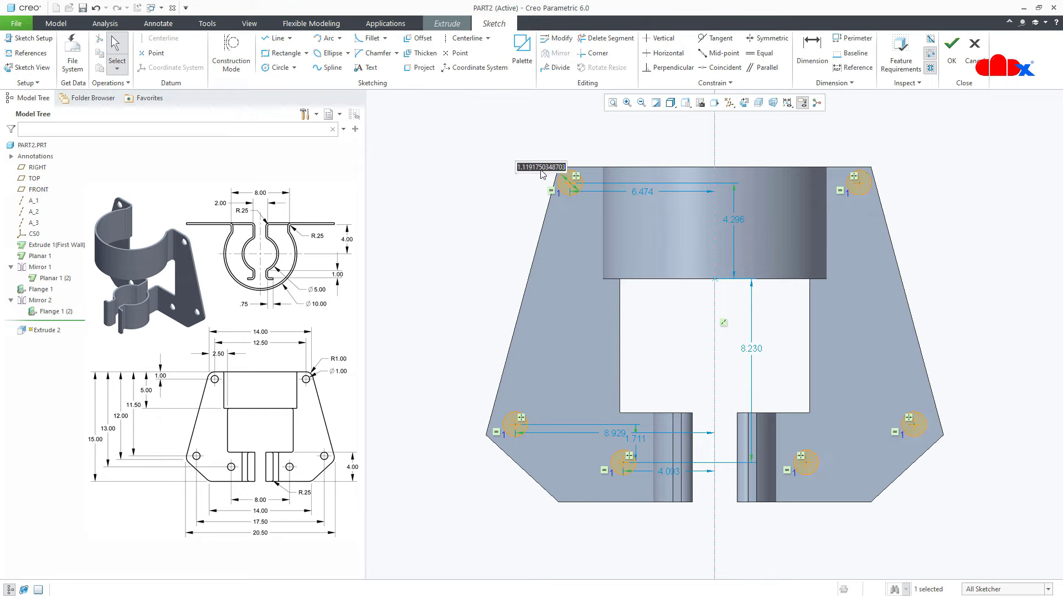
{"action": "type", "text": "1"}
{"action": "key", "text": "Return"}
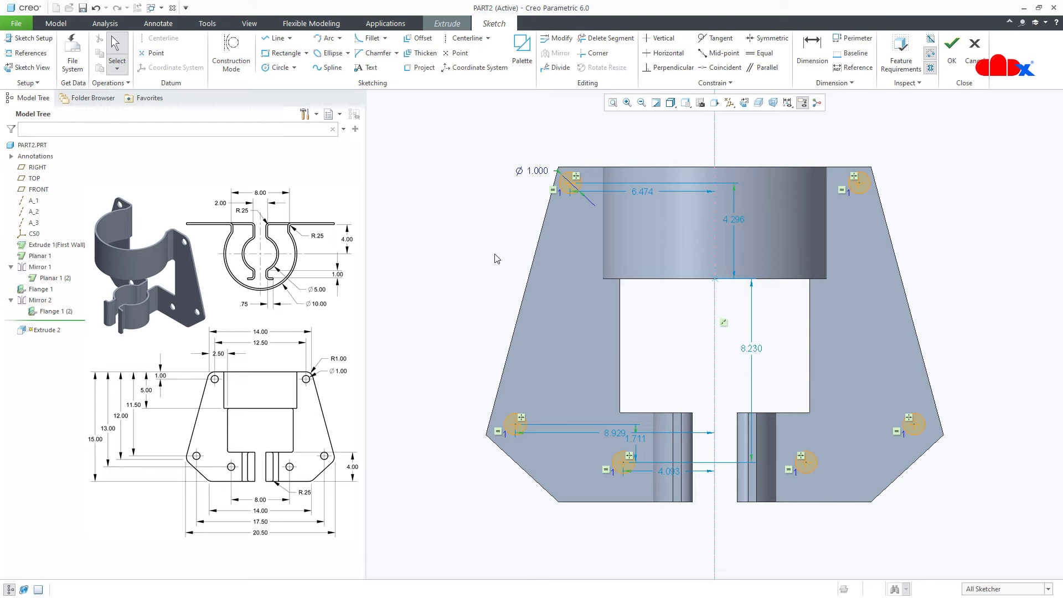
{"action": "left_click", "coordinate": [812, 50]}
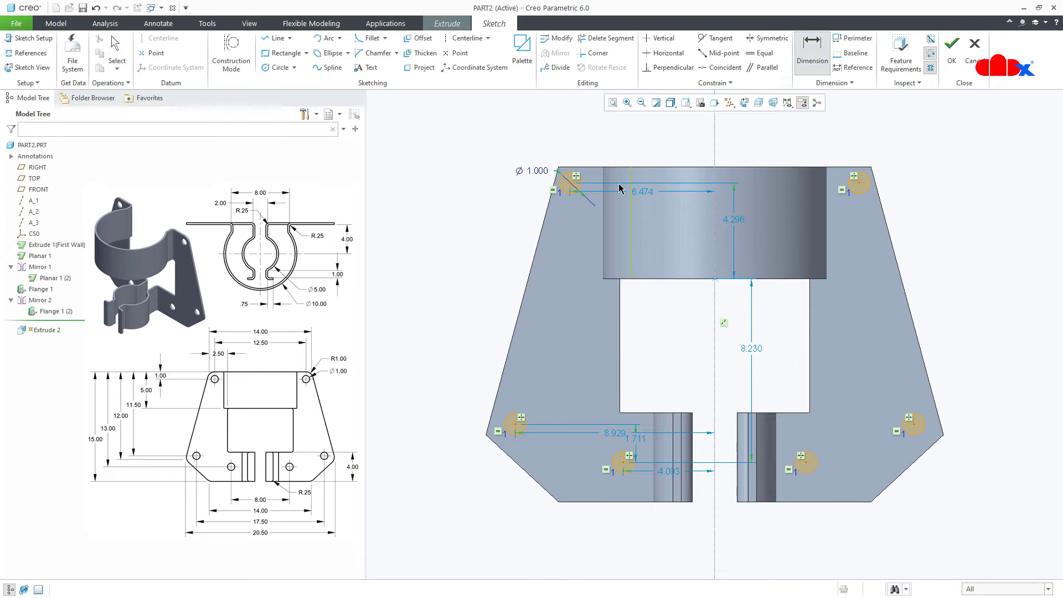
{"action": "left_click", "coordinate": [572, 190]}
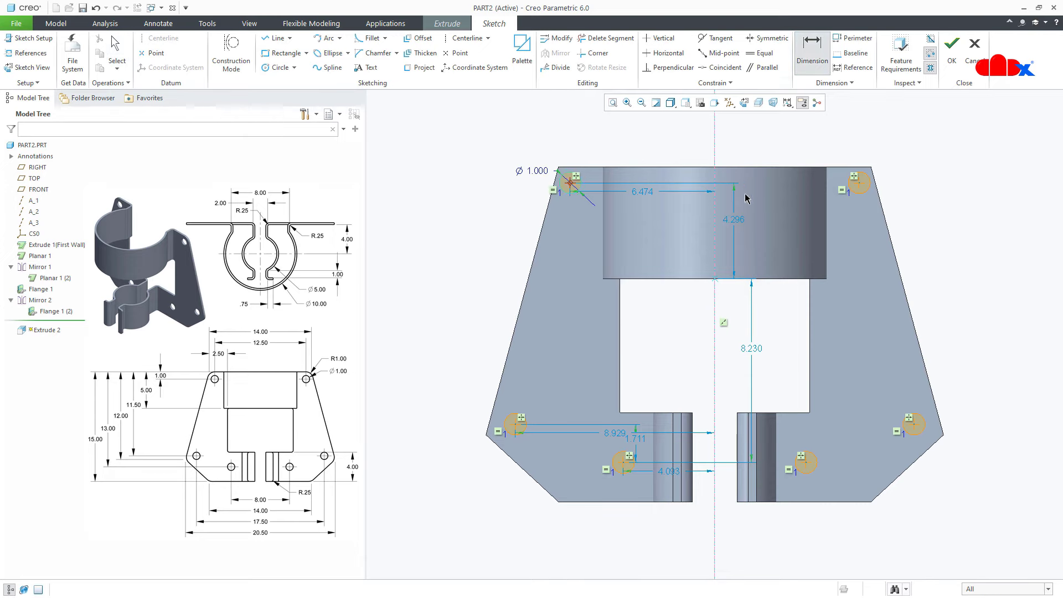
{"action": "left_click", "coordinate": [850, 181]}
{"action": "middle_click", "coordinate": [759, 145]}
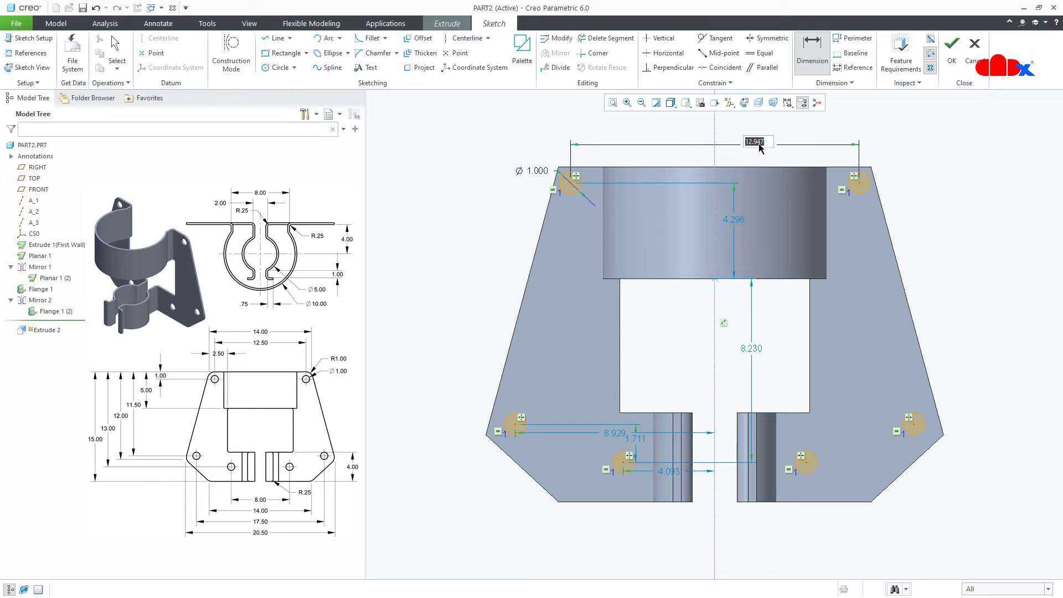
{"action": "type", "text": "12.5"}
{"action": "key", "text": "Return"}
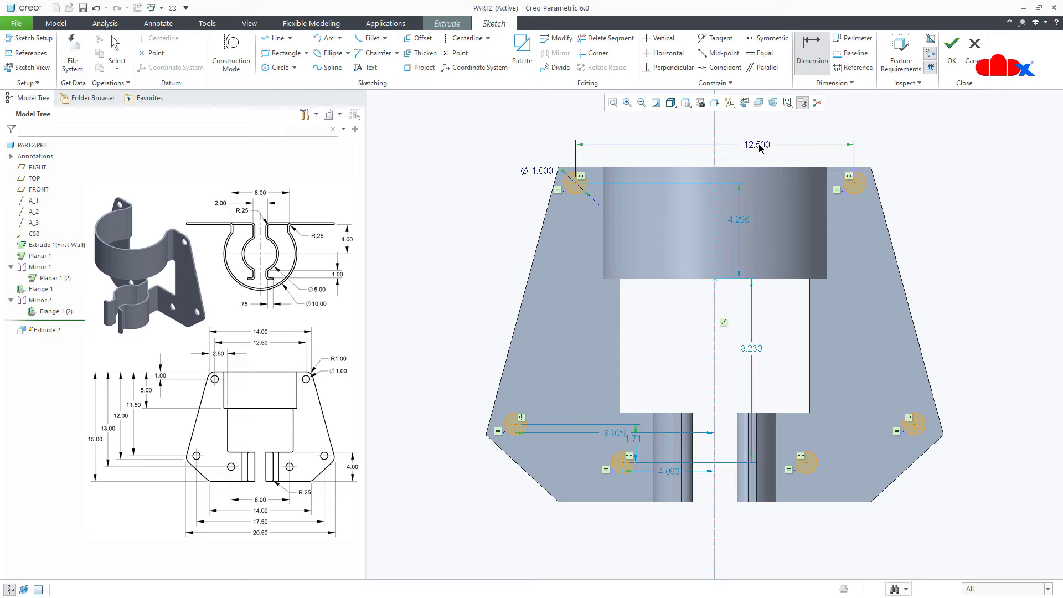
Step: Dimension the center distances of the lower circles as 17.5 for the outer pair and 8 for the inner pair
{"action": "left_click", "coordinate": [512, 430]}
{"action": "middle_click", "coordinate": [758, 546]}
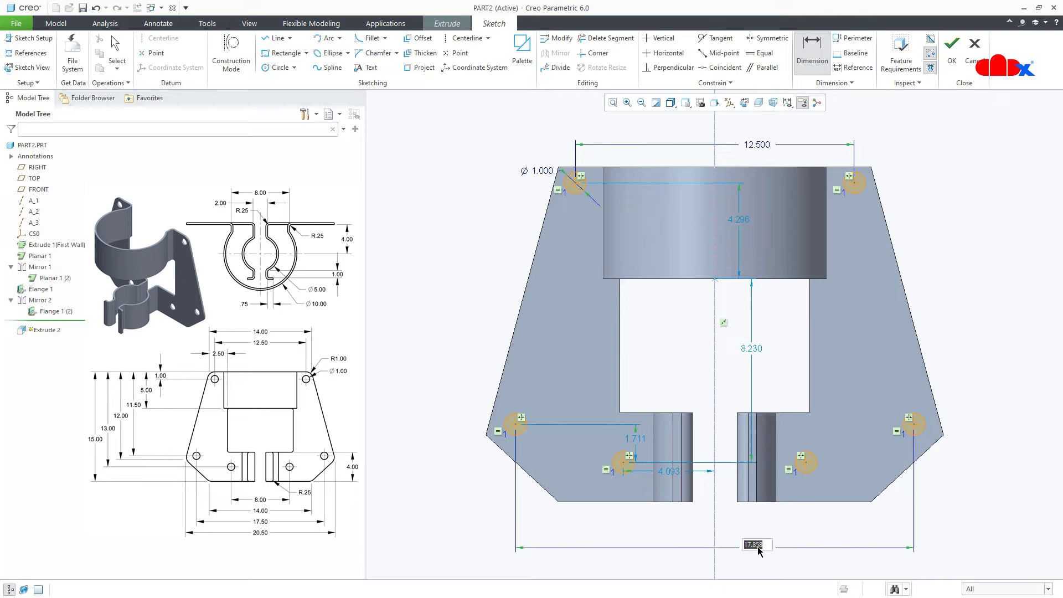
{"action": "type", "text": "17.5"}
{"action": "key", "text": "Return"}
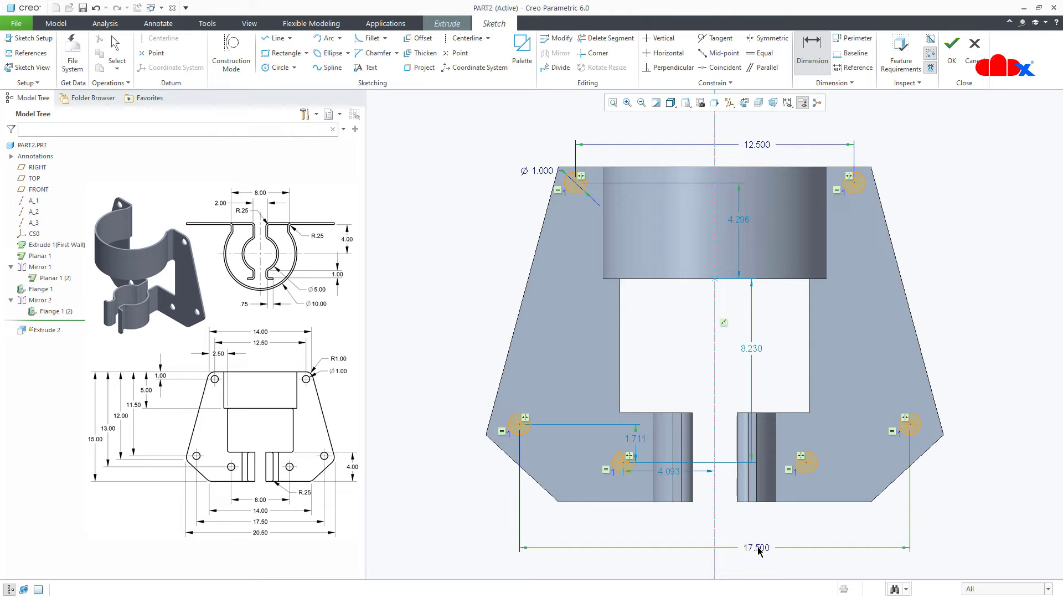
{"action": "left_click", "coordinate": [625, 463]}
{"action": "left_click", "coordinate": [805, 463]}
{"action": "middle_click", "coordinate": [764, 533]}
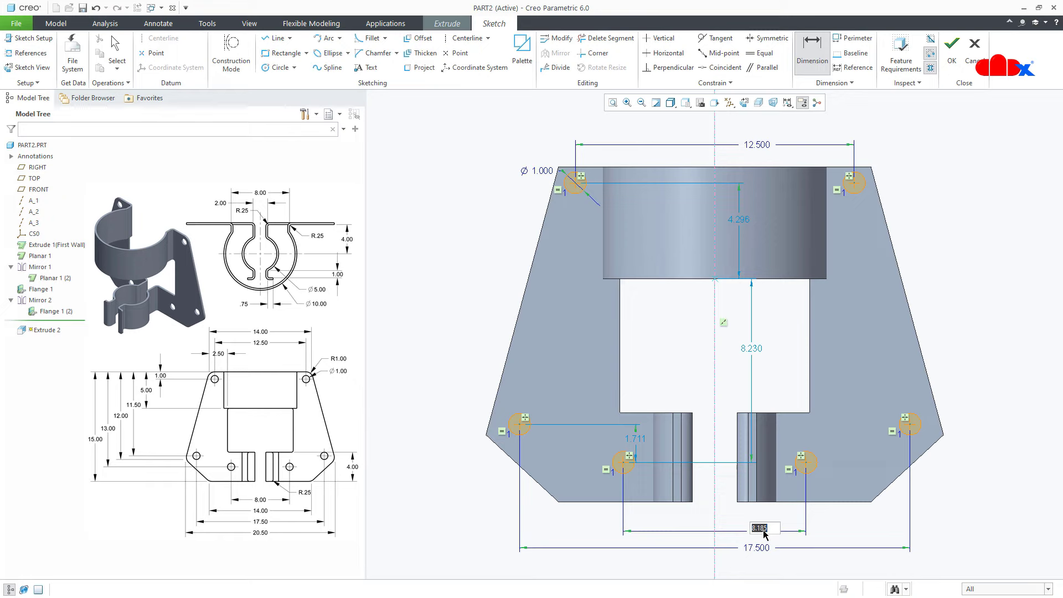
{"action": "type", "text": "8"}
{"action": "key", "text": "Return"}
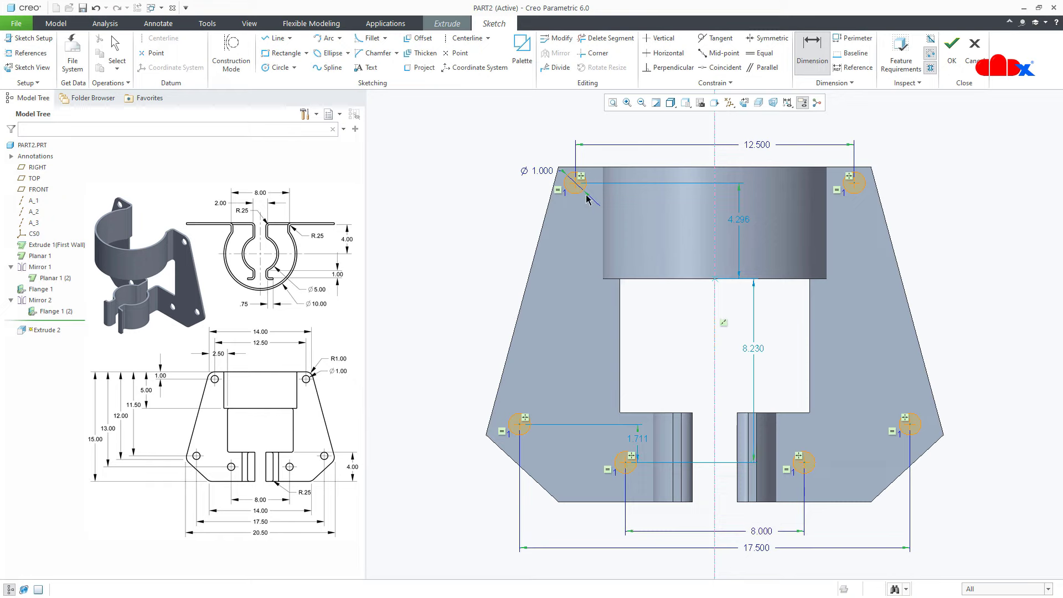
Step: Dimension the upper circle's center 1 below the bracket's top edge
{"action": "left_click", "coordinate": [584, 171]}
{"action": "middle_click", "coordinate": [530, 194]}
{"action": "type", "text": "1"}
{"action": "key", "text": "Return"}
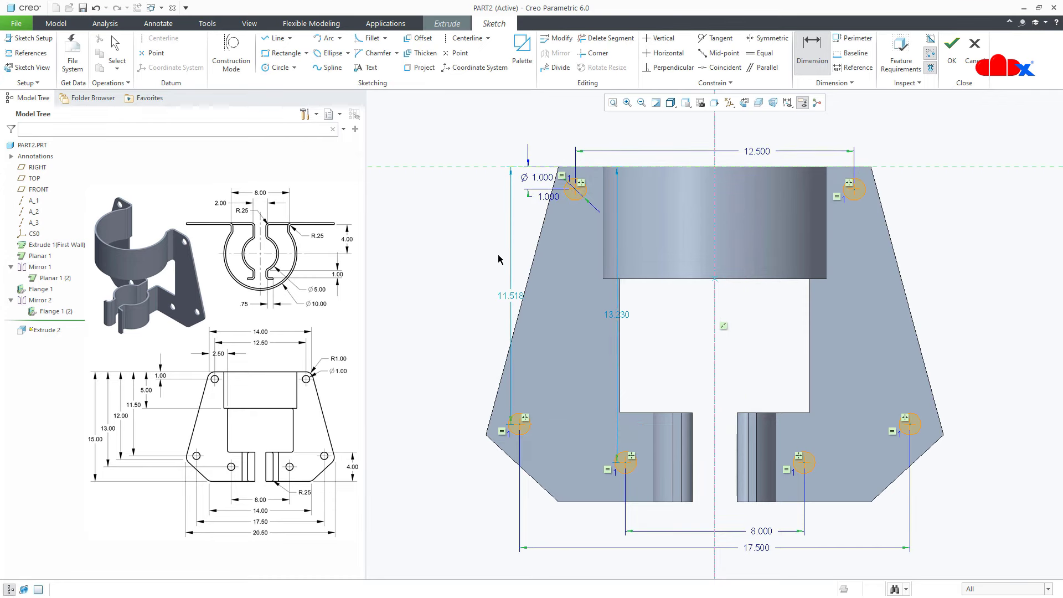
Step: Dimension the lower circles' centers from the bracket's top edge, 11.5 for the outer circle and 13 for the inner one
{"action": "left_click", "coordinate": [519, 424]}
{"action": "middle_click", "coordinate": [466, 315]}
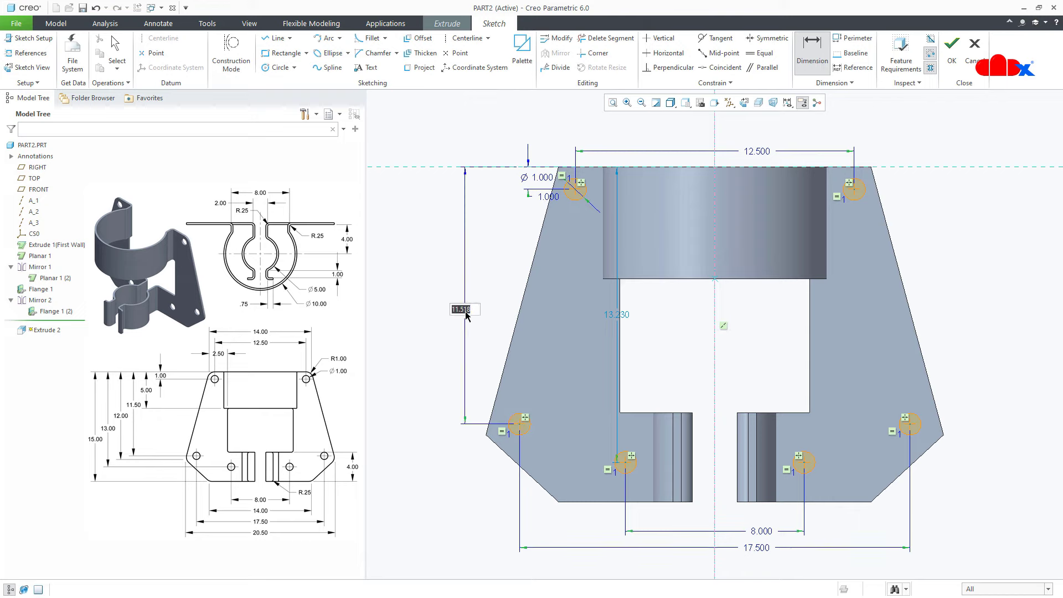
{"action": "type", "text": "11.5"}
{"action": "key", "text": "Return"}
{"action": "left_click", "coordinate": [625, 463]}
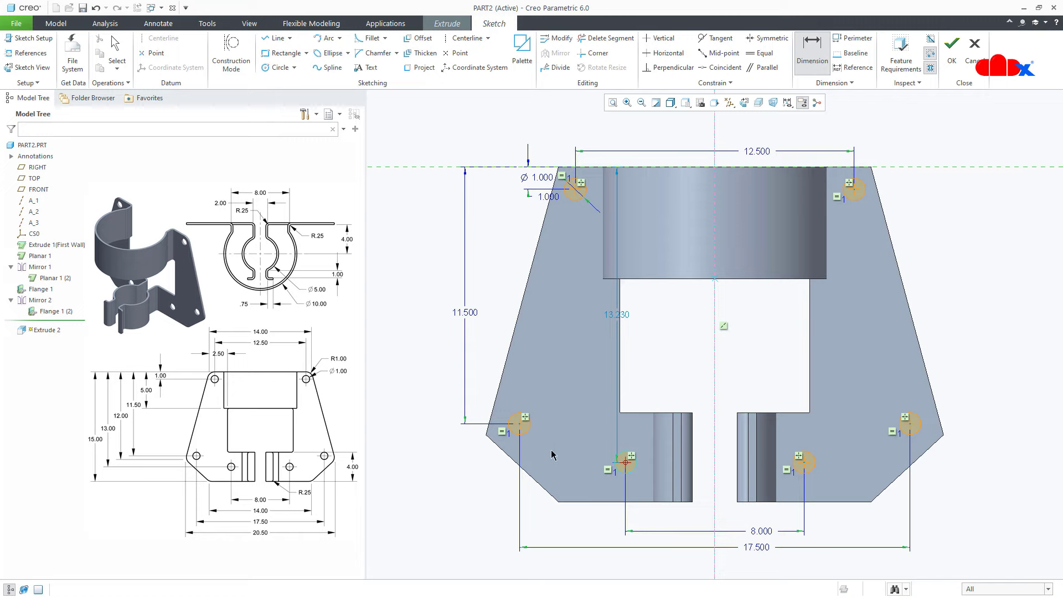
{"action": "middle_click", "coordinate": [442, 395]}
{"action": "type", "text": "13"}
{"action": "key", "text": "Return"}
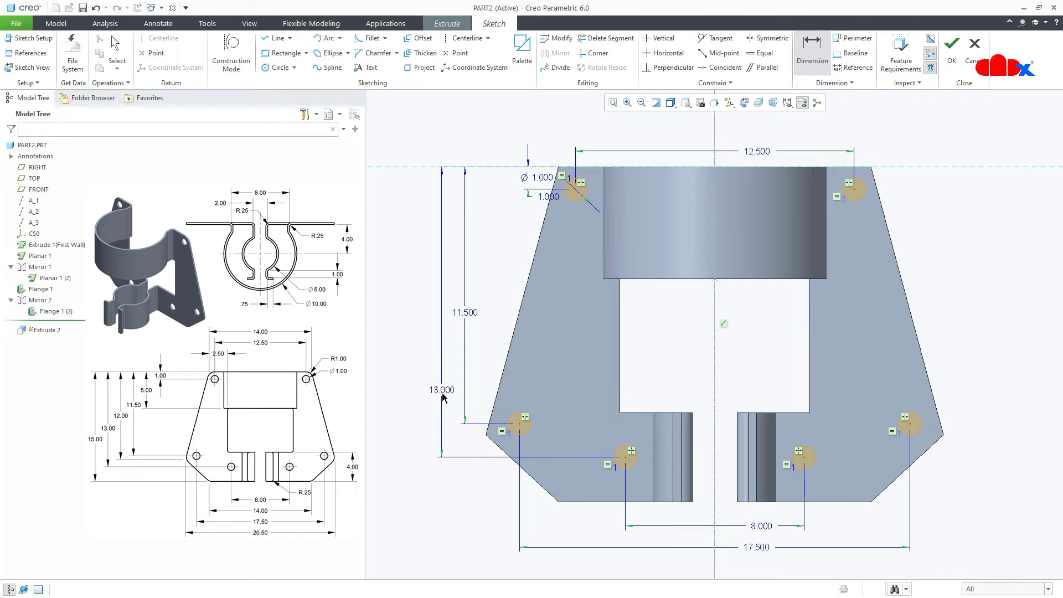
Step: Finish the six-circle sketch and complete the extruded cut to make the mounting holes in both side walls
{"action": "right_click", "coordinate": [658, 359]}
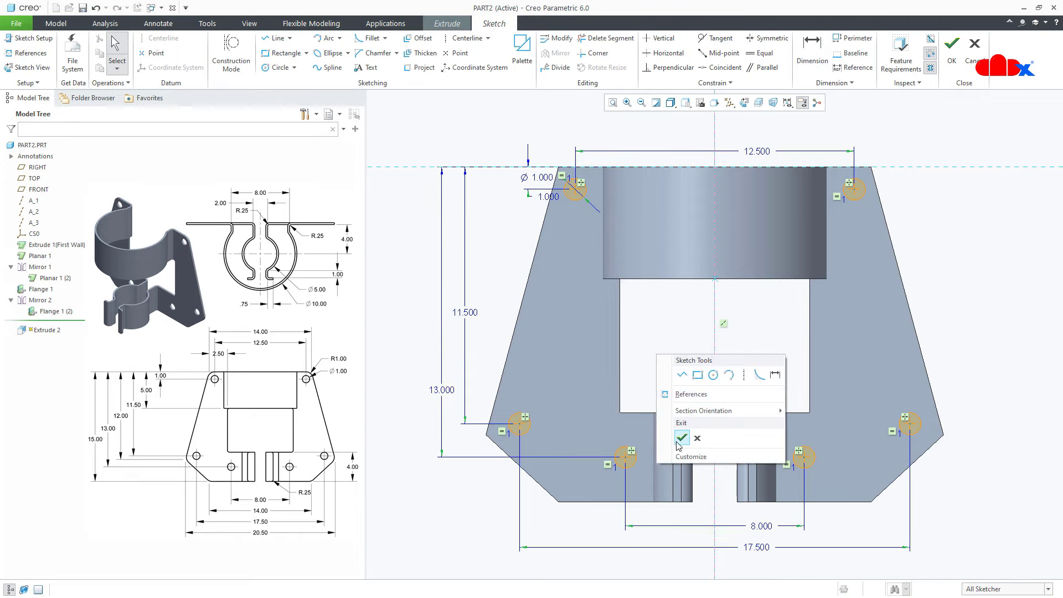
{"action": "left_click", "coordinate": [682, 439]}
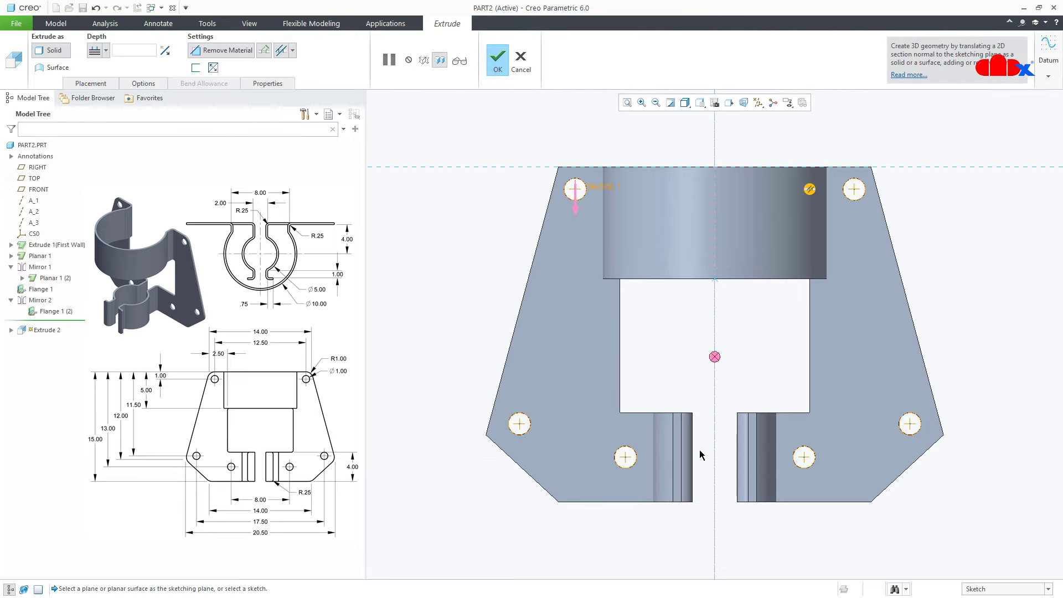
{"action": "middle_click", "coordinate": [700, 455]}
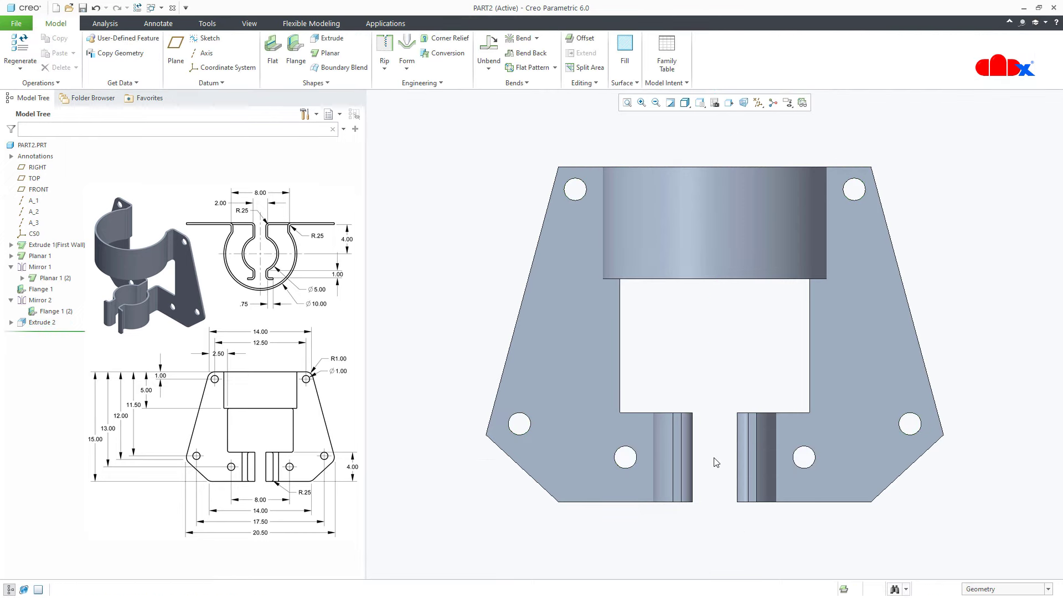
{"action": "key", "text": "ctrl+d"}
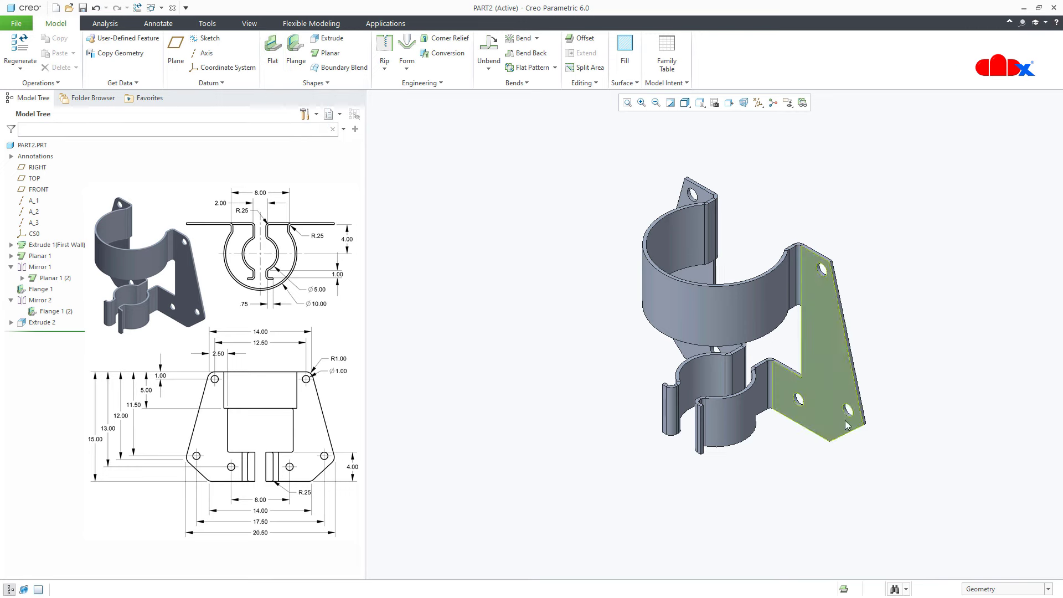
{"action": "middle_click_drag", "start_coordinate": [831, 424], "coordinate": [666, 327]}
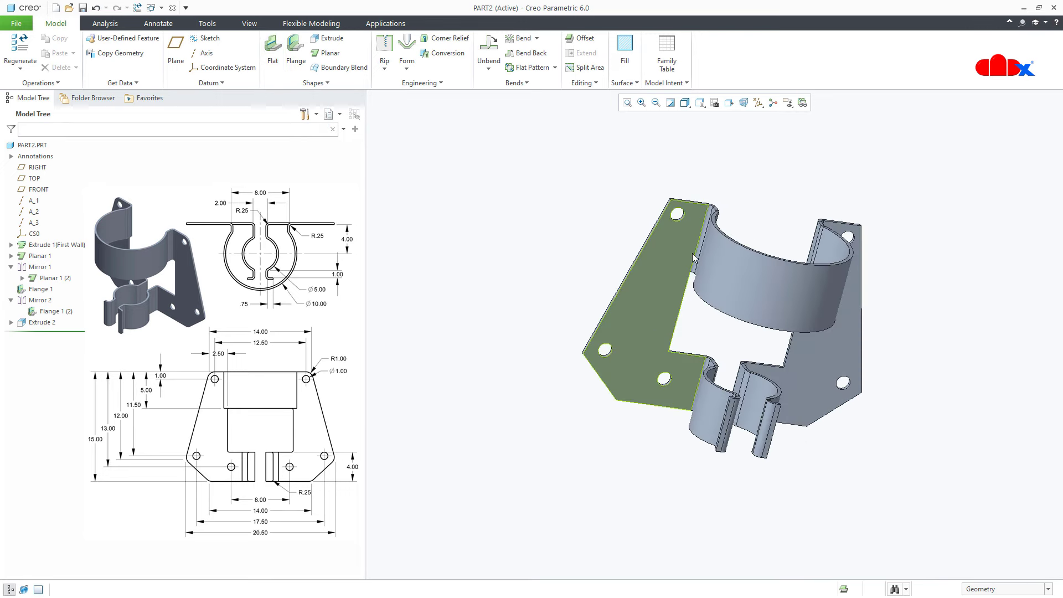
{"action": "key", "text": "ctrl+d"}
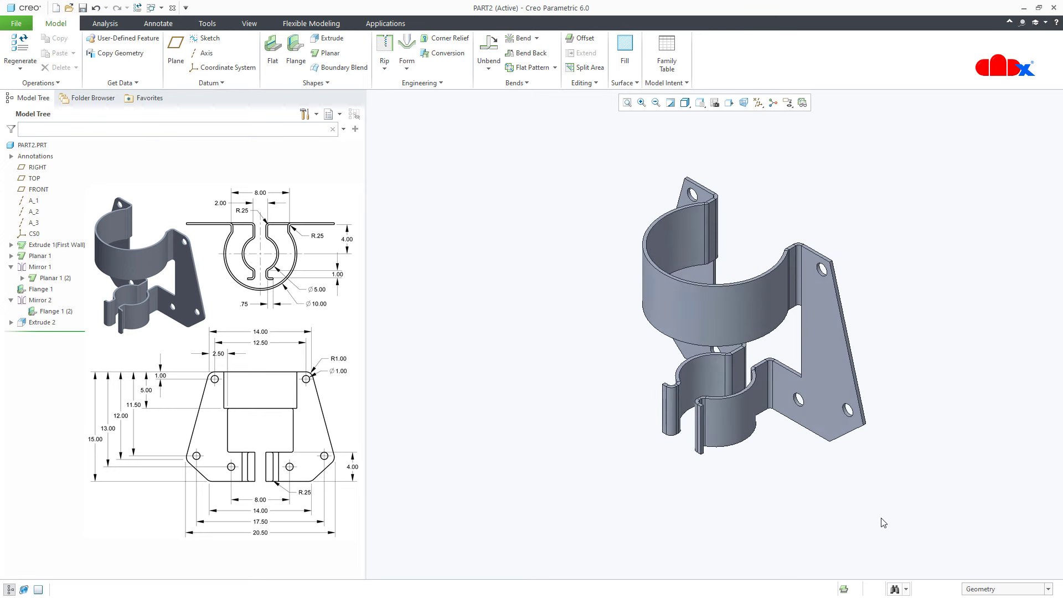
Step: Start a round on the upper outer corner of one side wall with a radius of 1
{"action": "left_click", "coordinate": [422, 83]}
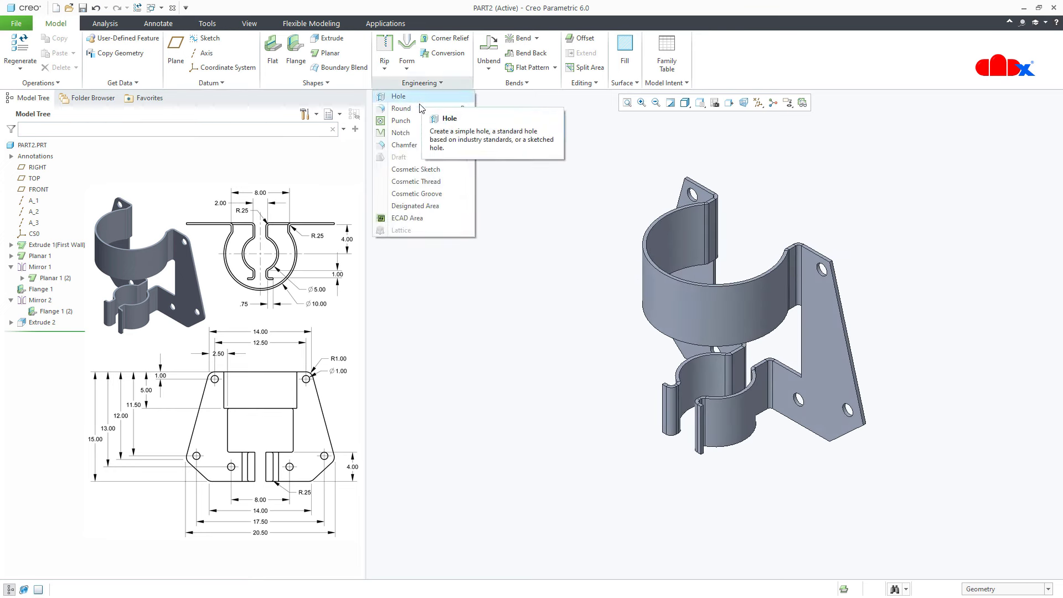
{"action": "left_click", "coordinate": [420, 108]}
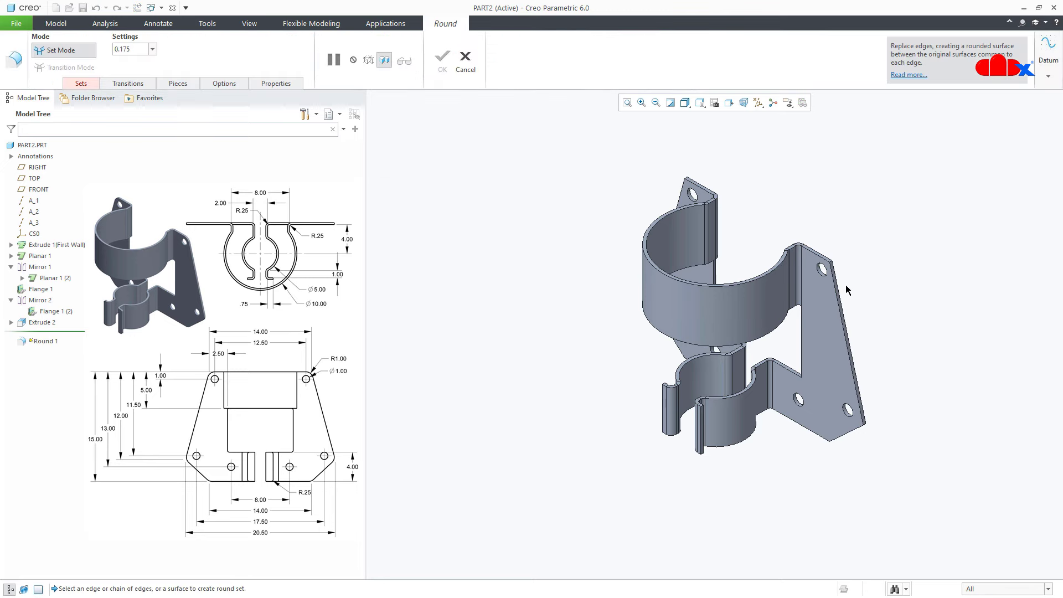
{"action": "scroll", "coordinate": [833, 234], "scroll_direction": "down", "scroll_amount": 5}
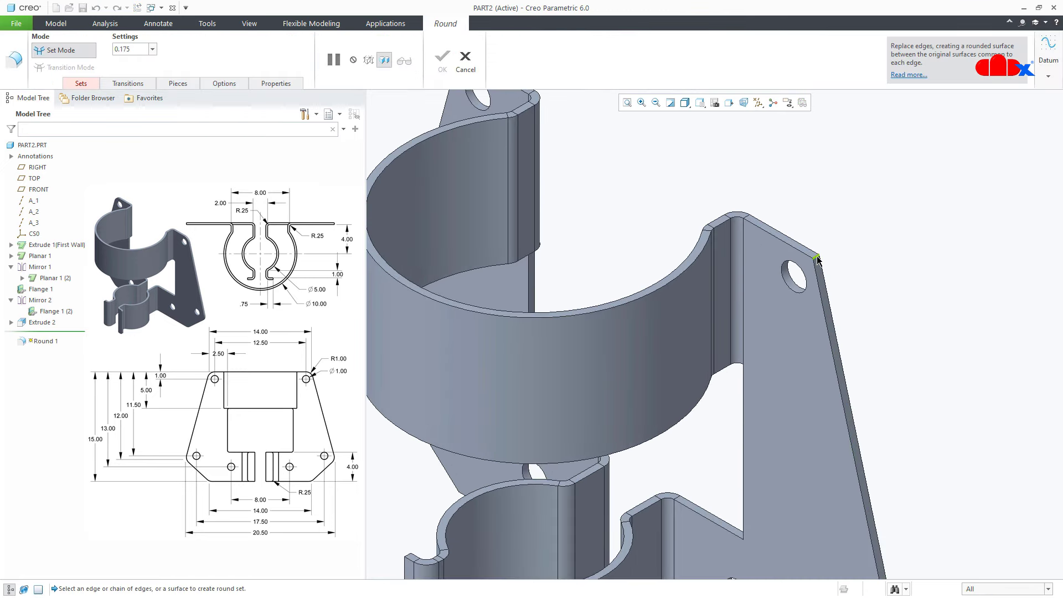
{"action": "left_click", "coordinate": [818, 259]}
{"action": "double_click", "coordinate": [861, 245]}
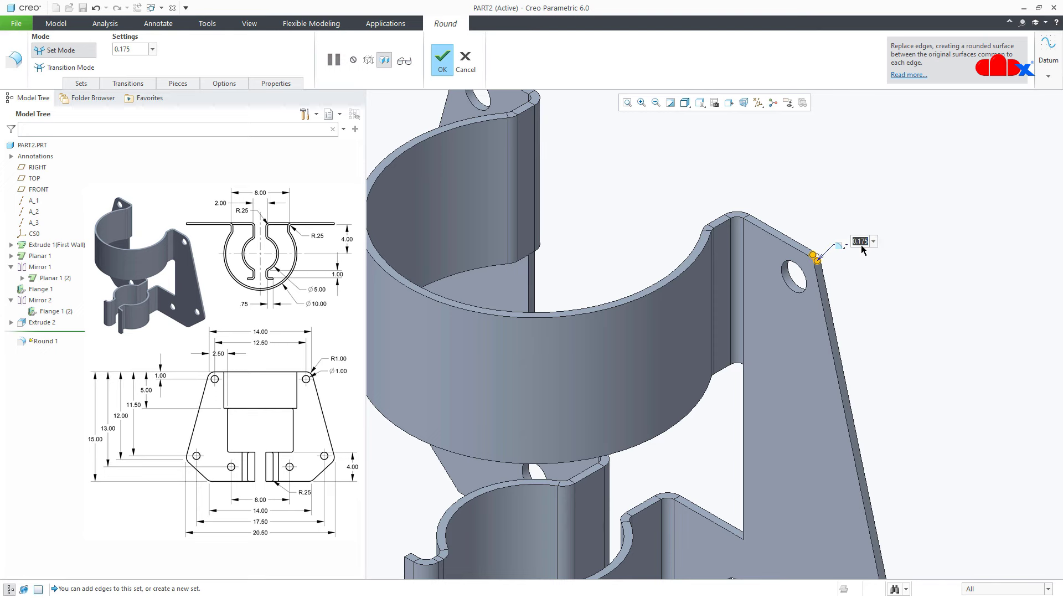
{"action": "type", "text": "1"}
{"action": "key", "text": "Return"}
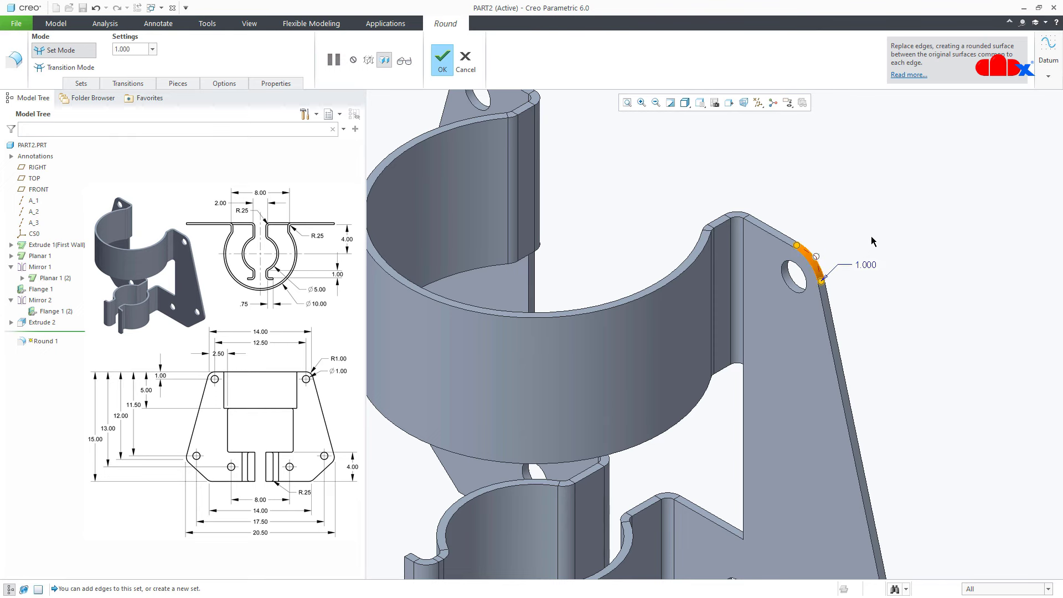
Step: Add the two lower outer corners of the same side wall to the radius 1 round
{"action": "scroll", "coordinate": [836, 285], "scroll_direction": "up", "scroll_amount": 3}
{"action": "middle_click_drag", "start_coordinate": [835, 285], "coordinate": [864, 498]}
{"action": "scroll", "coordinate": [864, 498], "scroll_direction": "down", "scroll_amount": 3}
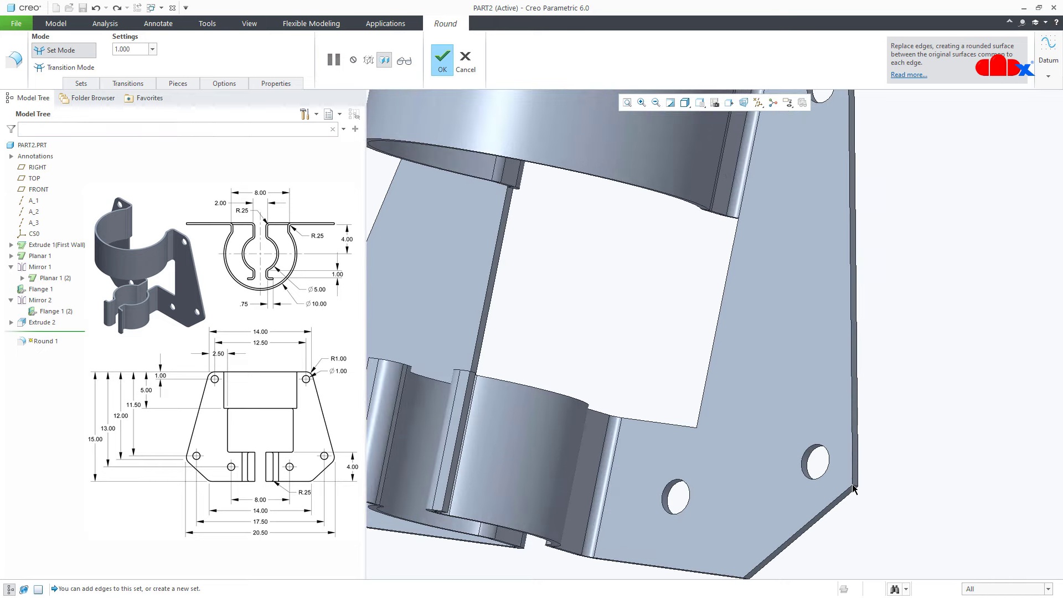
{"action": "scroll", "coordinate": [872, 453], "scroll_direction": "up", "scroll_amount": 3}
{"action": "middle_click_drag", "start_coordinate": [872, 453], "coordinate": [790, 584]}
{"action": "scroll", "coordinate": [795, 556], "scroll_direction": "down", "scroll_amount": 2}
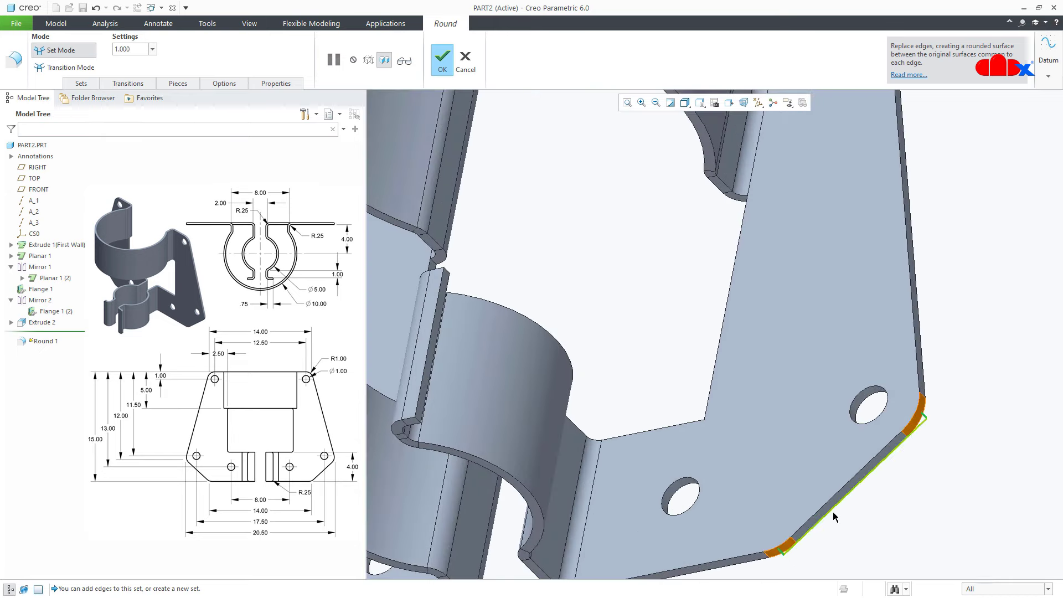
Step: Add the lower and upper outer corners of the opposite side wall to the round and complete it
{"action": "scroll", "coordinate": [833, 511], "scroll_direction": "up", "scroll_amount": 5}
{"action": "scroll", "coordinate": [710, 526], "scroll_direction": "down", "scroll_amount": 8}
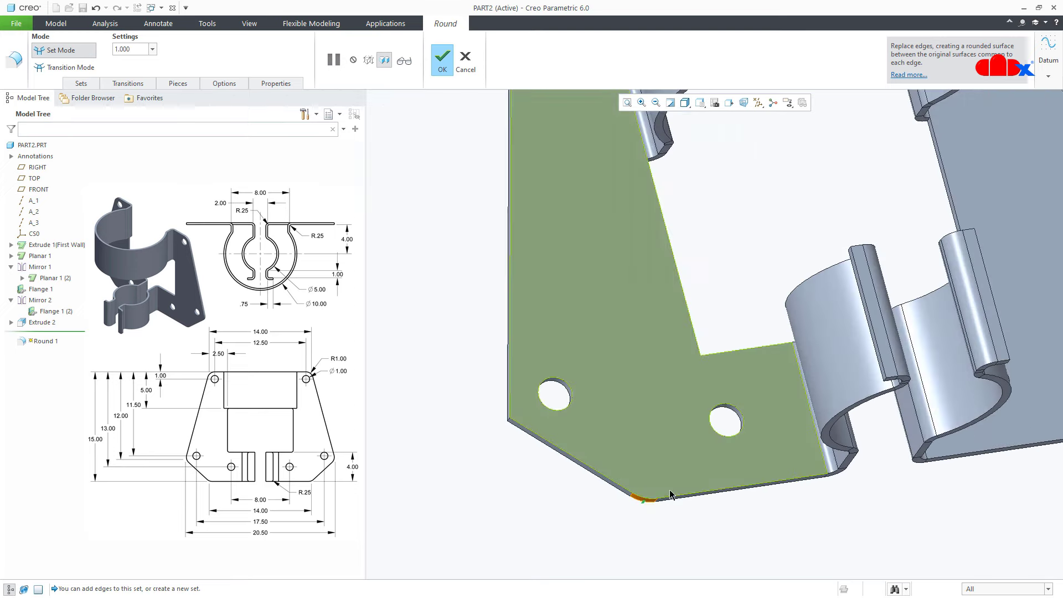
{"action": "scroll", "coordinate": [670, 494], "scroll_direction": "up", "scroll_amount": 5}
{"action": "scroll", "coordinate": [608, 450], "scroll_direction": "down", "scroll_amount": 5}
{"action": "left_click", "coordinate": [607, 449], "text": "ctrl"}
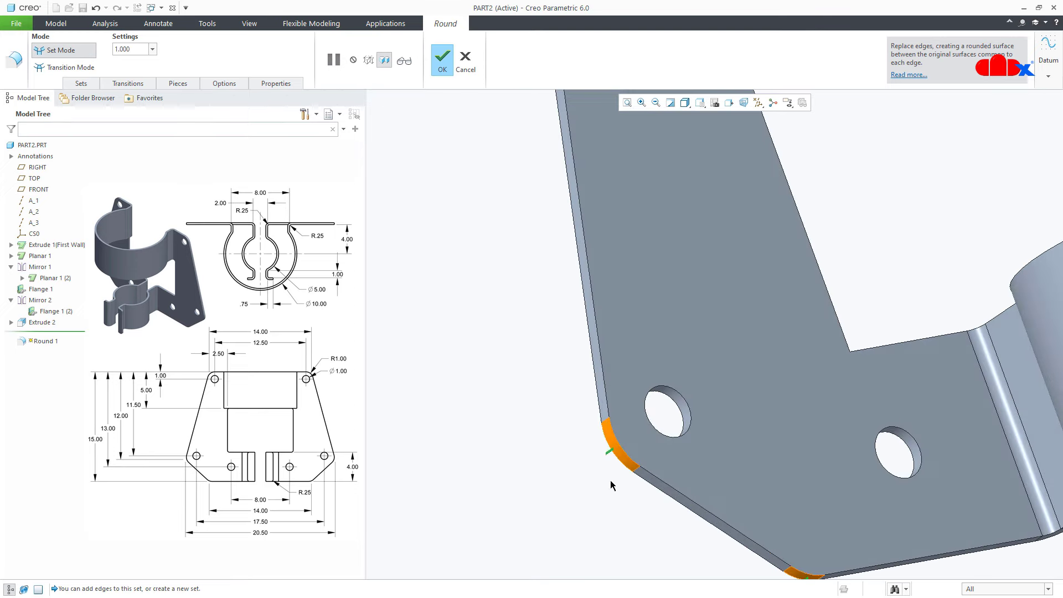
{"action": "scroll", "coordinate": [610, 479], "scroll_direction": "up", "scroll_amount": 5}
{"action": "scroll", "coordinate": [583, 367], "scroll_direction": "down", "scroll_amount": 6}
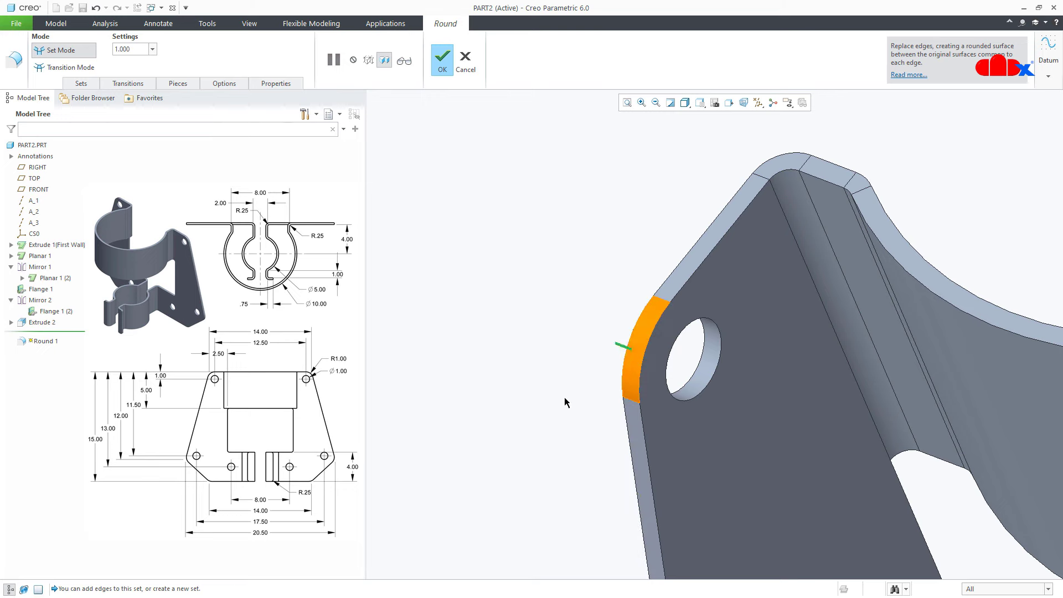
{"action": "middle_click", "coordinate": [563, 397]}
{"action": "key", "text": "ctrl+d"}
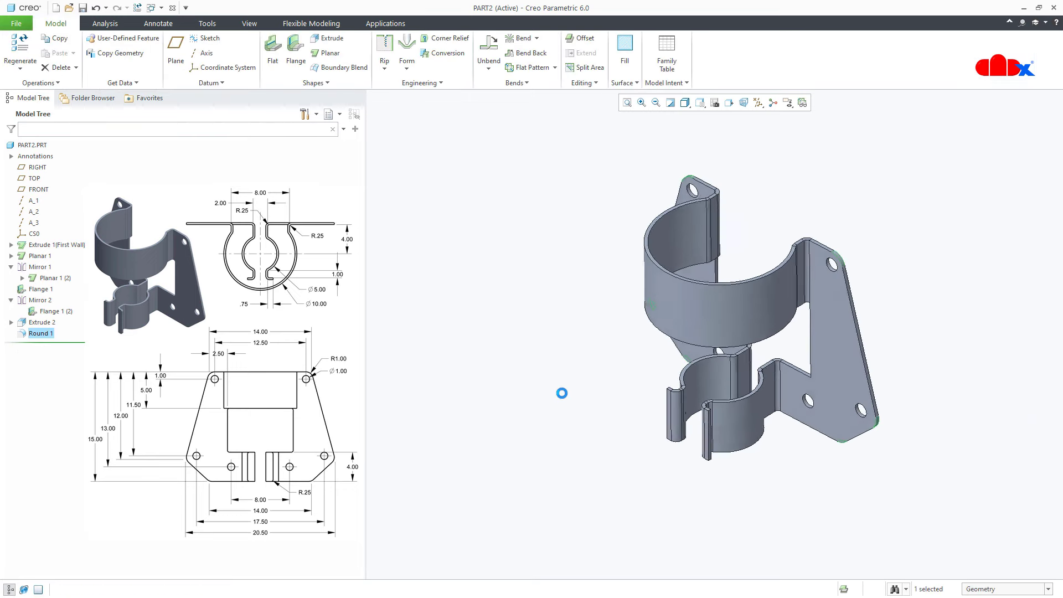
{"action": "left_click", "coordinate": [563, 426]}
Step: Start another round on the upper corner of one lower clamp flange's lip with a radius of 0.25
{"action": "left_click", "coordinate": [431, 86]}
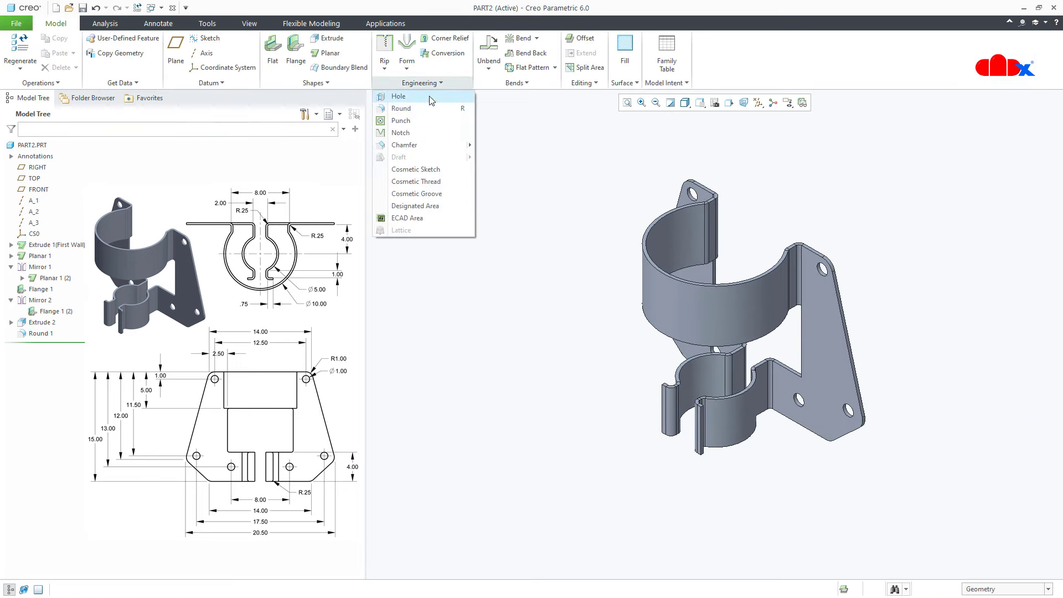
{"action": "left_click", "coordinate": [427, 111]}
{"action": "scroll", "coordinate": [700, 407], "scroll_direction": "down", "scroll_amount": 3}
{"action": "scroll", "coordinate": [700, 406], "scroll_direction": "down", "scroll_amount": 5}
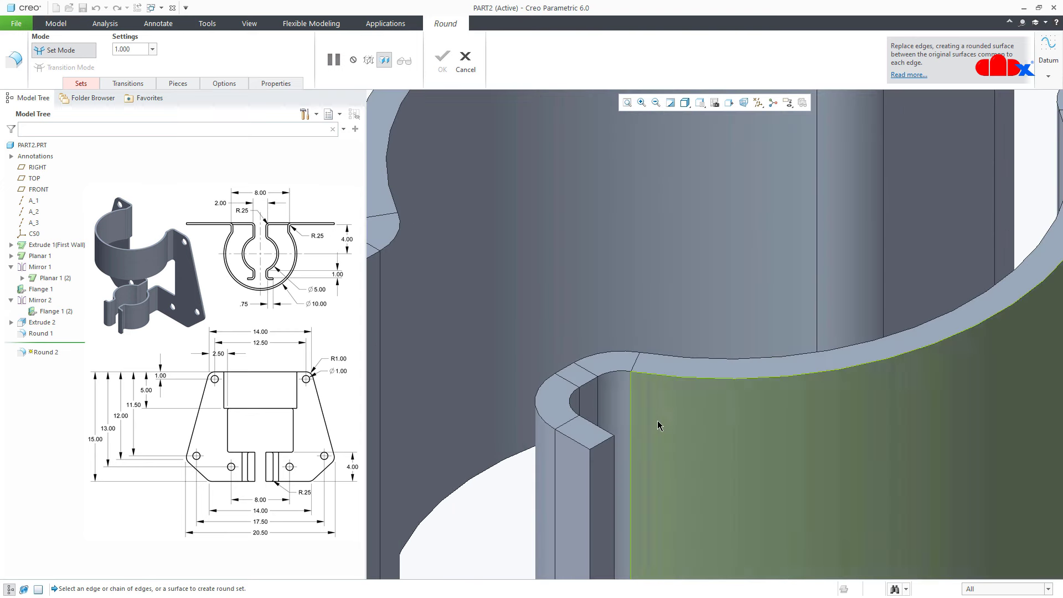
{"action": "left_click", "coordinate": [602, 448]}
{"action": "left_click", "coordinate": [602, 443]}
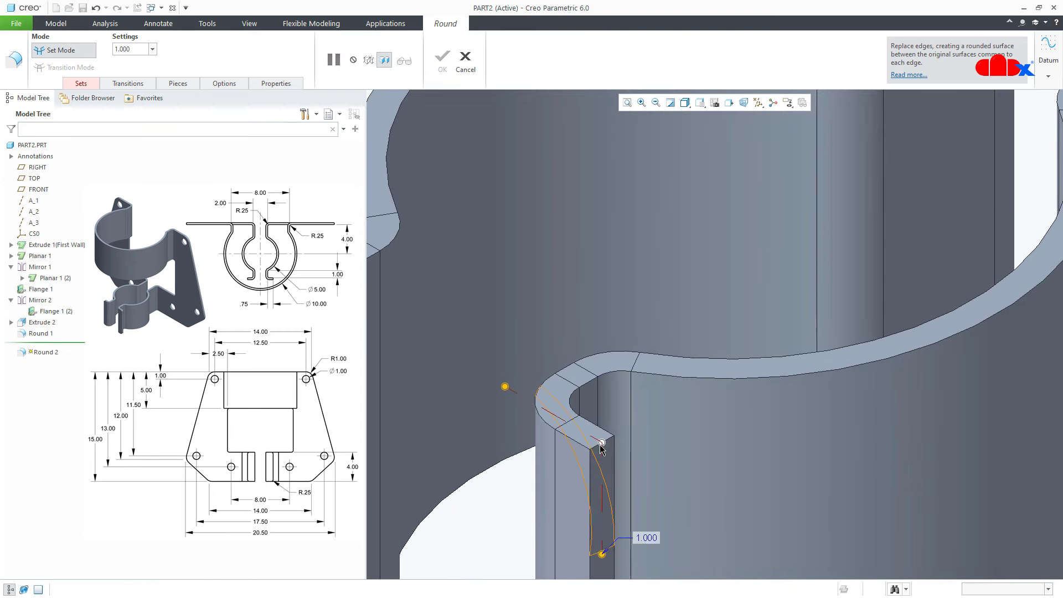
{"action": "type", "text": "0.25"}
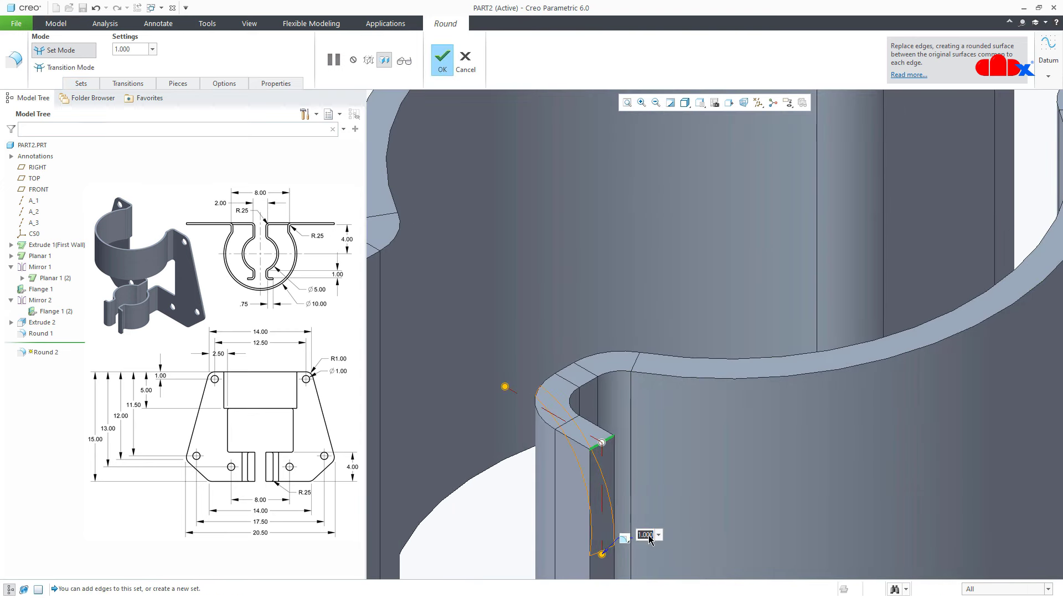
{"action": "key", "text": "Return"}
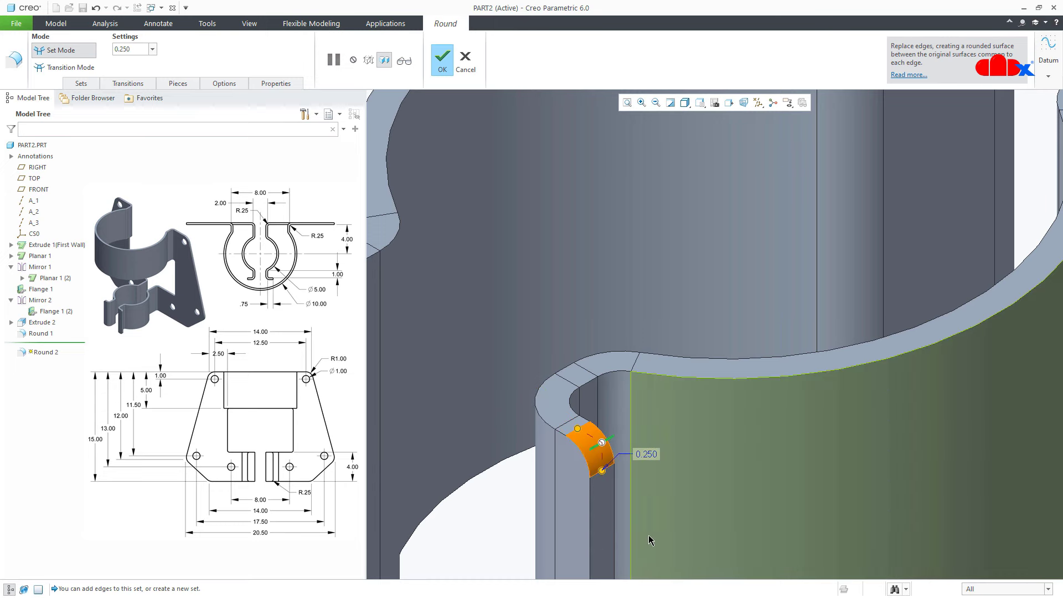
Step: Add the other lip corners of both lower clamp flanges and one side wall's lower inner corner to the 0.25 round
{"action": "scroll", "coordinate": [649, 535], "scroll_direction": "up", "scroll_amount": 5}
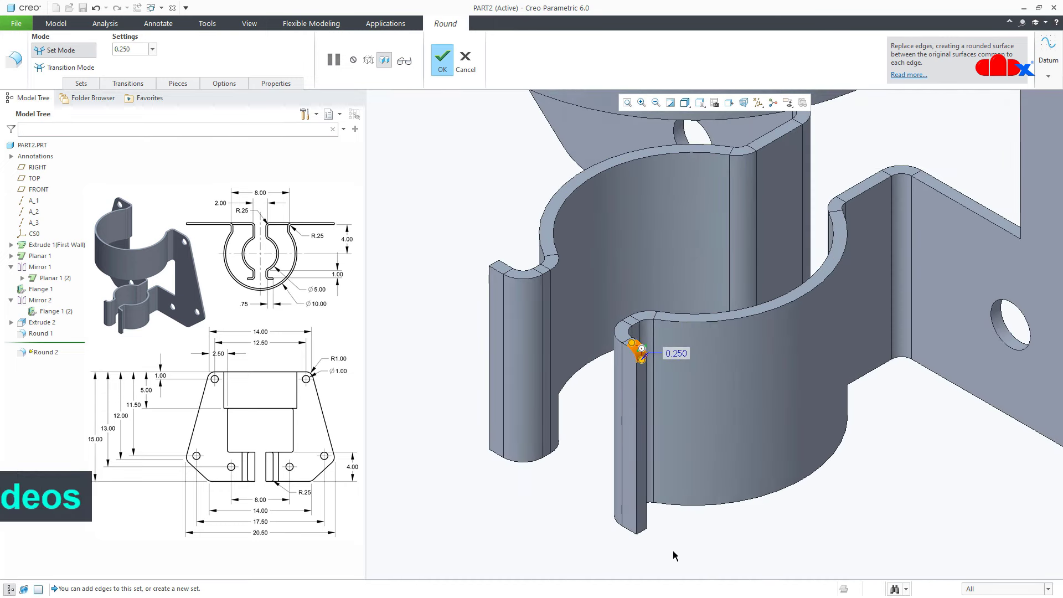
{"action": "left_click", "coordinate": [642, 534], "text": "ctrl"}
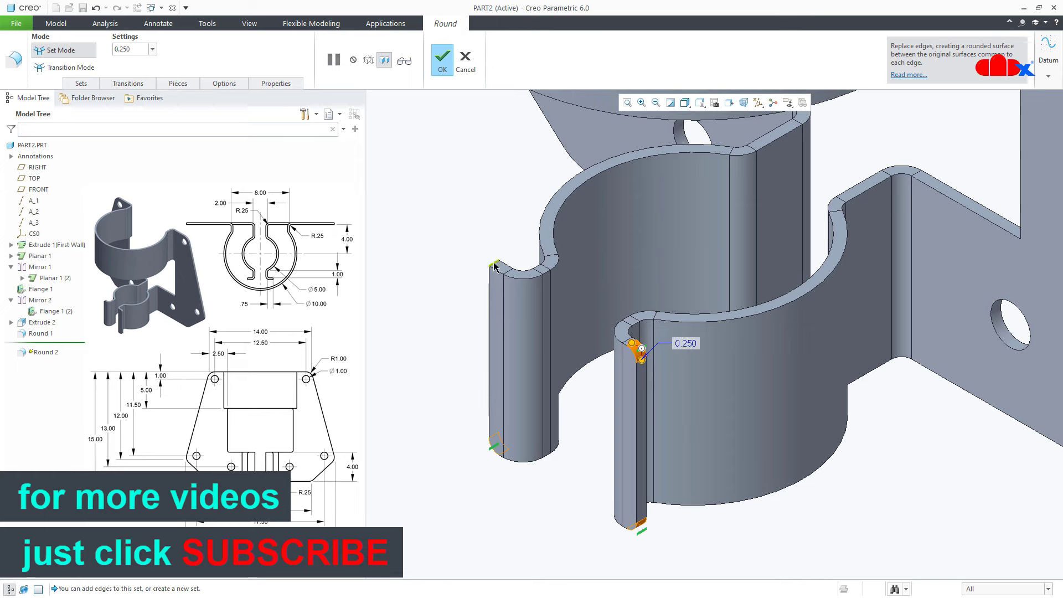
{"action": "mouse_move", "coordinate": [506, 325]}
{"action": "middle_mouse_down"}
{"action": "mouse_move", "coordinate": [614, 420]}
{"action": "mouse_move", "coordinate": [692, 399]}
{"action": "mouse_move", "coordinate": [764, 361]}
{"action": "mouse_move", "coordinate": [855, 370]}
{"action": "mouse_move", "coordinate": [850, 336]}
{"action": "middle_mouse_up"}
{"action": "scroll", "coordinate": [849, 336], "scroll_direction": "up", "scroll_amount": 3}
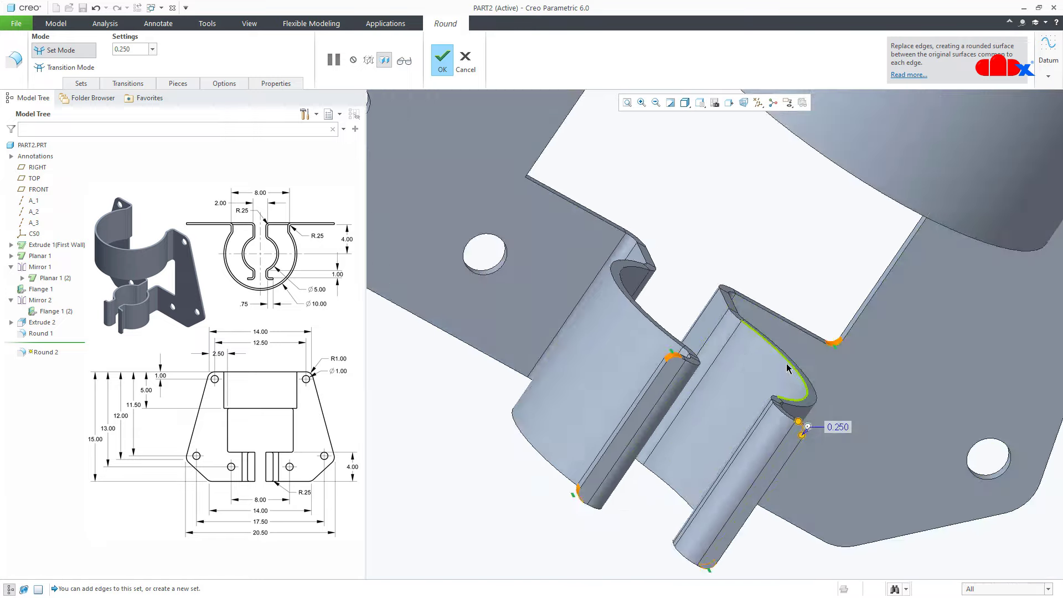
Step: Add the remaining inner corners of the side walls, including those below the large band, and complete the 0.25 round
{"action": "middle_click_drag", "start_coordinate": [788, 368], "coordinate": [764, 166]}
{"action": "middle_click_drag", "start_coordinate": [748, 265], "coordinate": [817, 350]}
{"action": "scroll", "coordinate": [773, 365], "scroll_direction": "down", "scroll_amount": 5}
{"action": "scroll", "coordinate": [817, 350], "scroll_direction": "up", "scroll_amount": 10}
{"action": "left_click", "coordinate": [875, 305]}
{"action": "scroll", "coordinate": [875, 307], "scroll_direction": "down", "scroll_amount": 6}
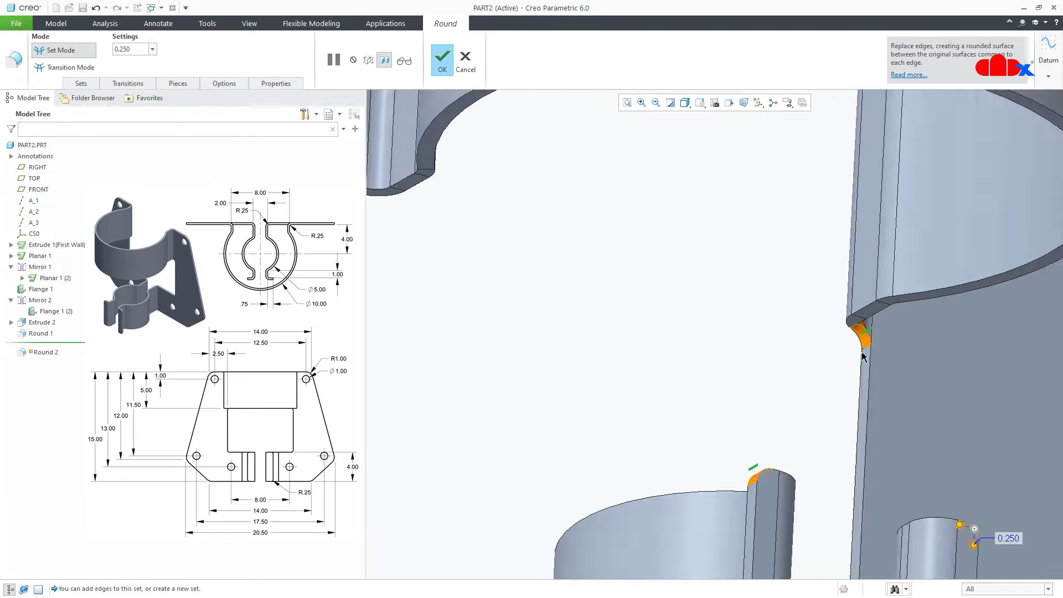
{"action": "scroll", "coordinate": [525, 270], "scroll_direction": "up", "scroll_amount": 2}
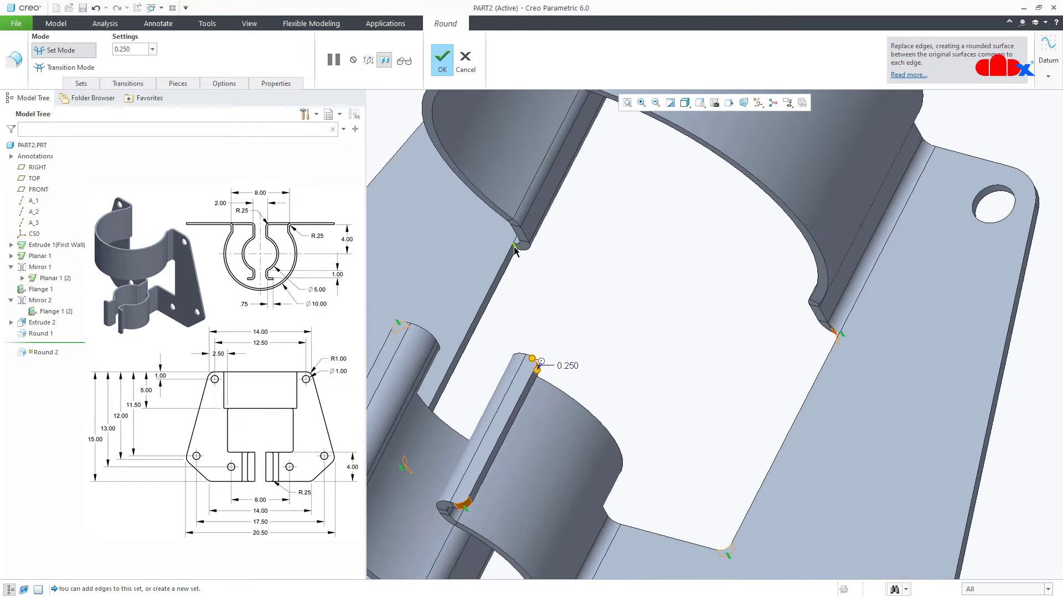
{"action": "middle_click", "coordinate": [621, 280]}
{"action": "key", "text": "ctrl+d"}
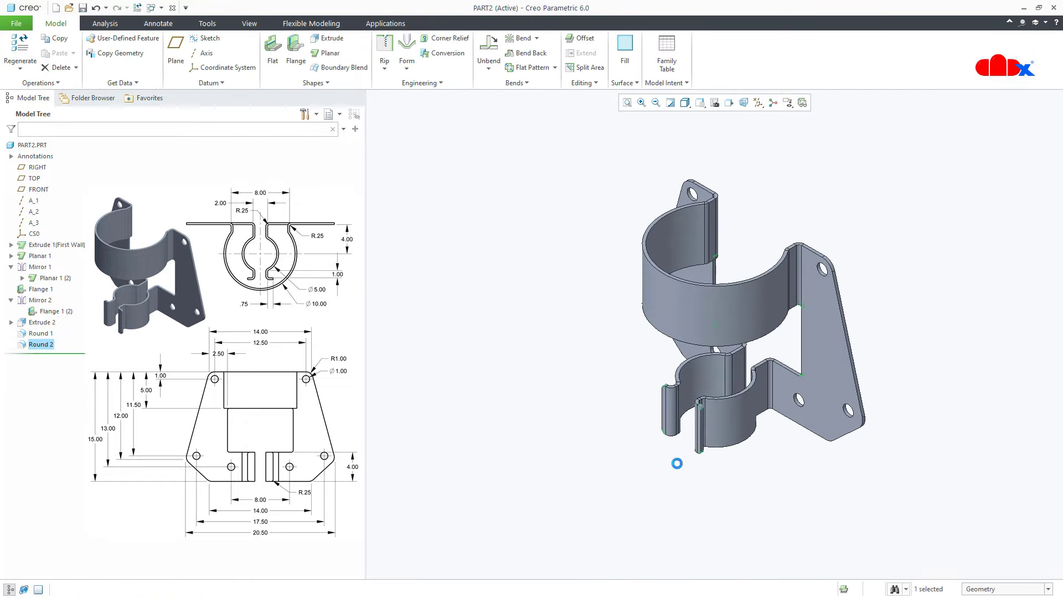
{"action": "left_click", "coordinate": [643, 477]}
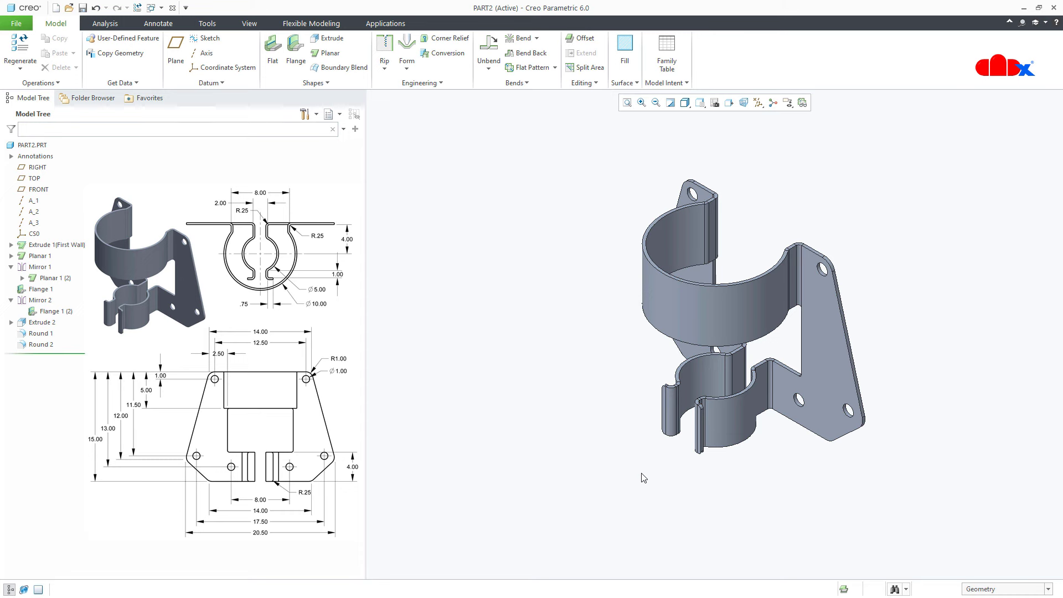
Step: Preview the bracket's flat pattern and cancel the feature
{"action": "left_click", "coordinate": [529, 67]}
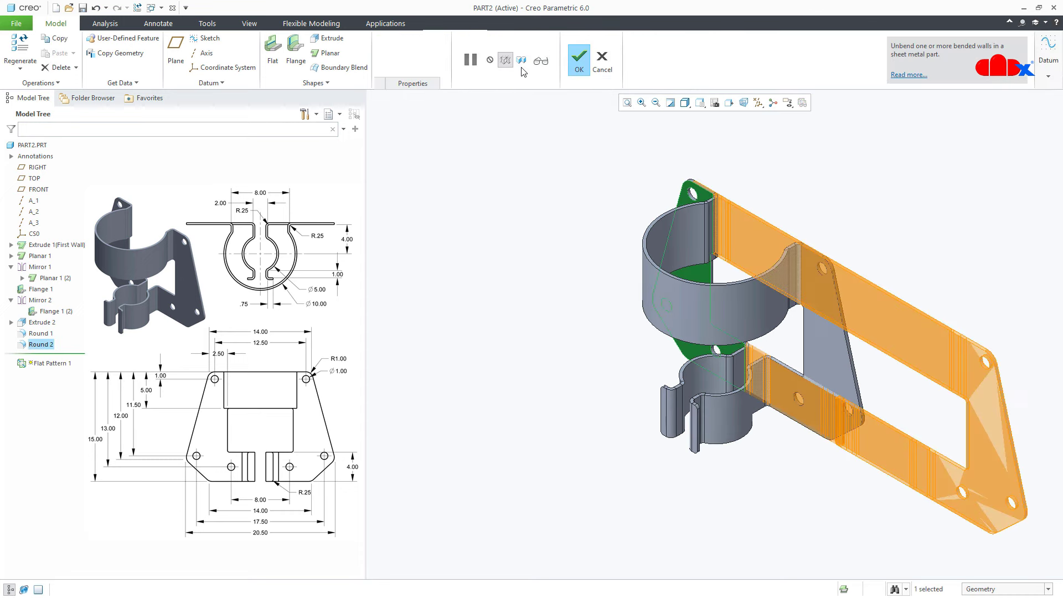
{"action": "left_click", "coordinate": [604, 71]}
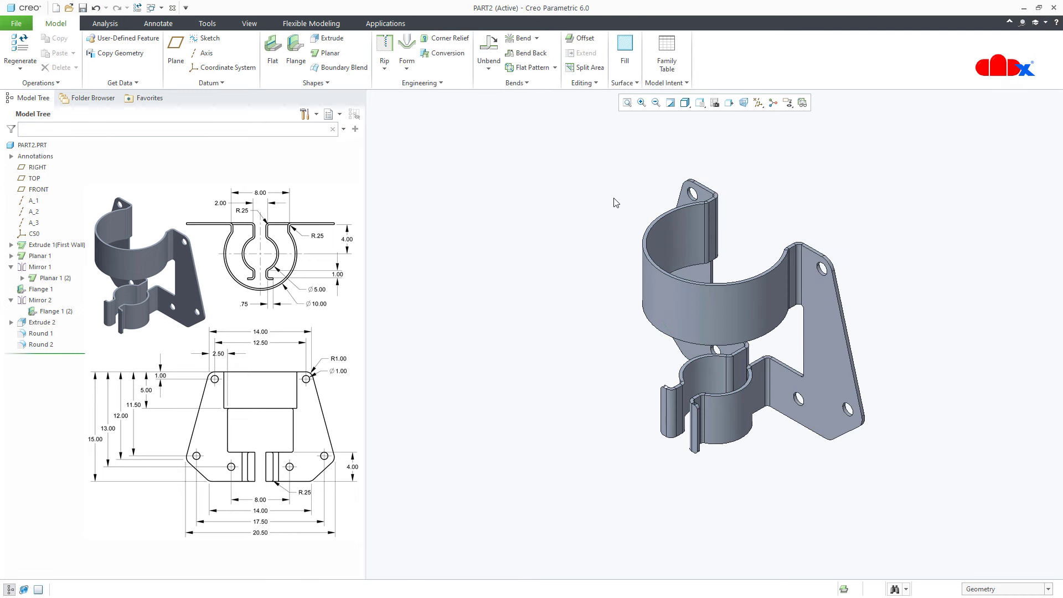